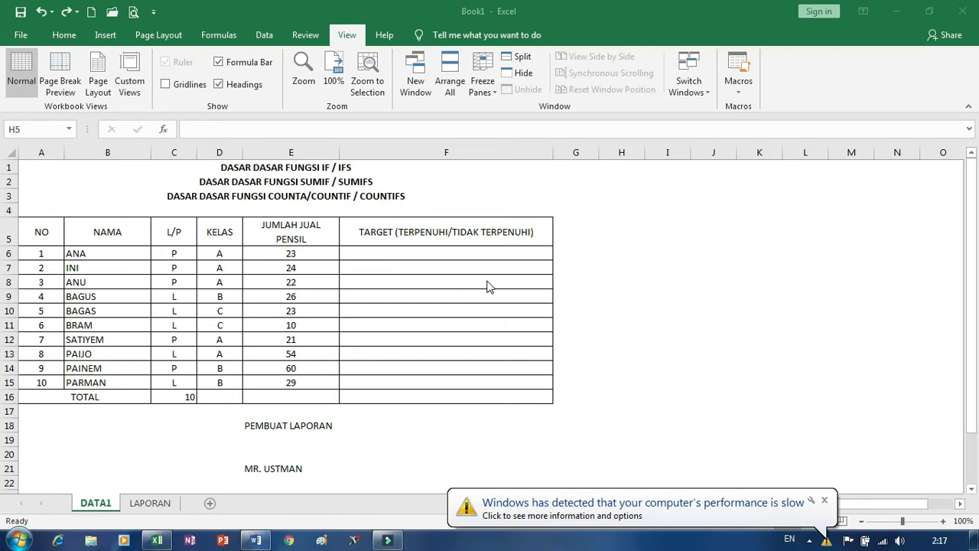
# - Dismiss the Windows performance notification covering the worksheet
pyautogui.click(824, 500)
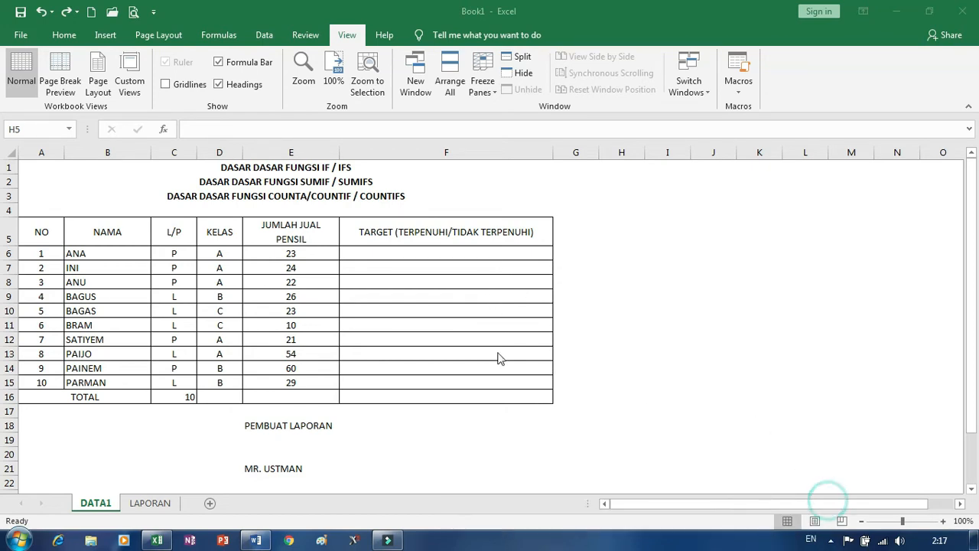
pyautogui.click(299, 197)
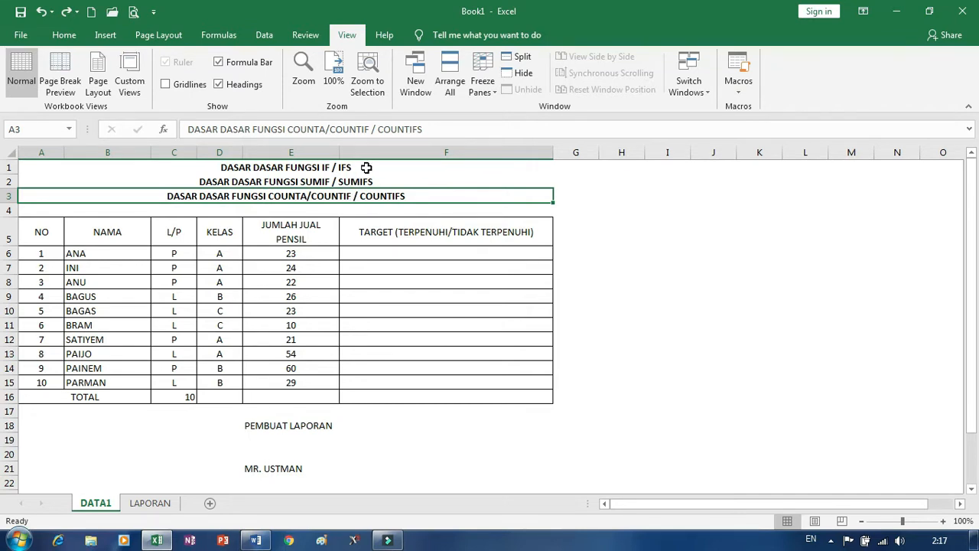
pyautogui.click(371, 268)
pyautogui.click(383, 236)
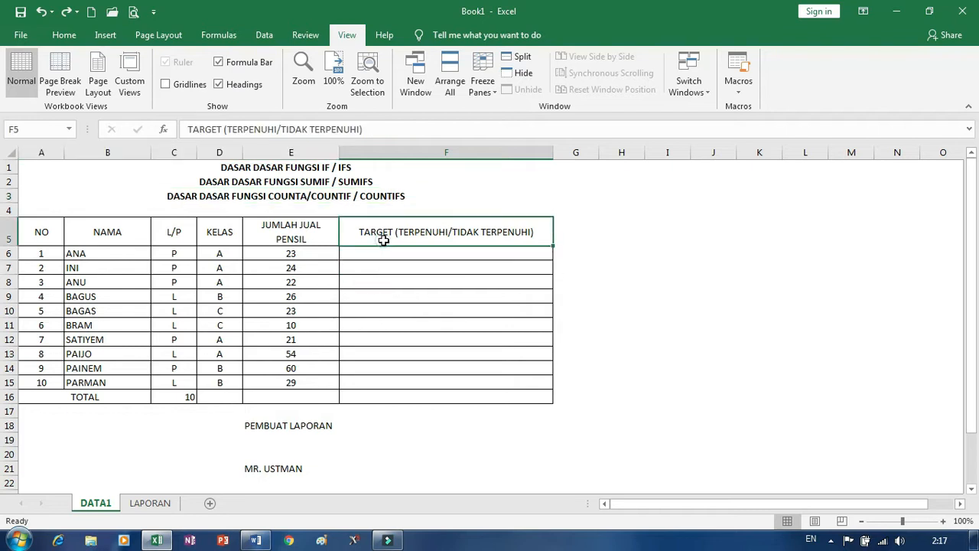
# - Enter the syntax note "IF(SYARAT;JIKA BENAR;JIKA SALAH)" in cell H5 beside the table
pyautogui.click(595, 226)
pyautogui.click(629, 223)
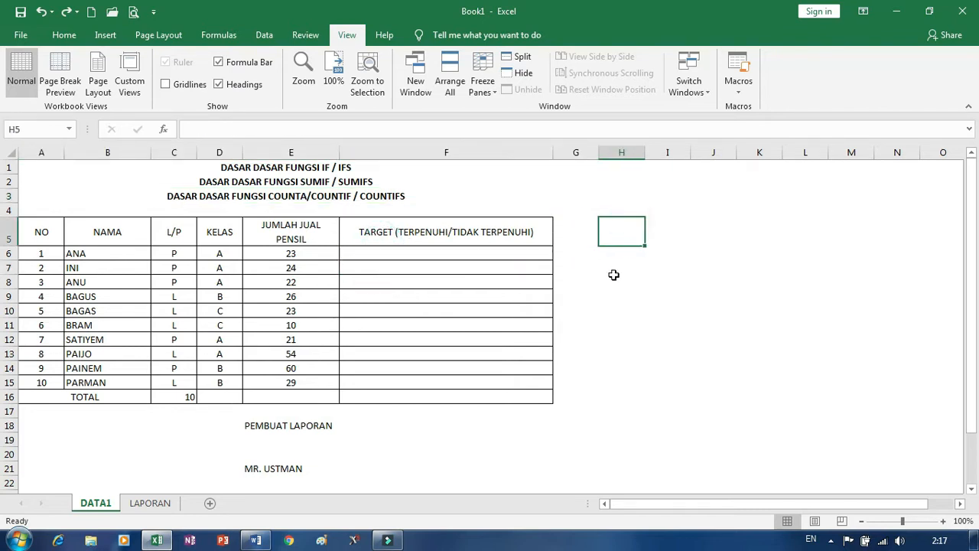
pyautogui.write('IF')
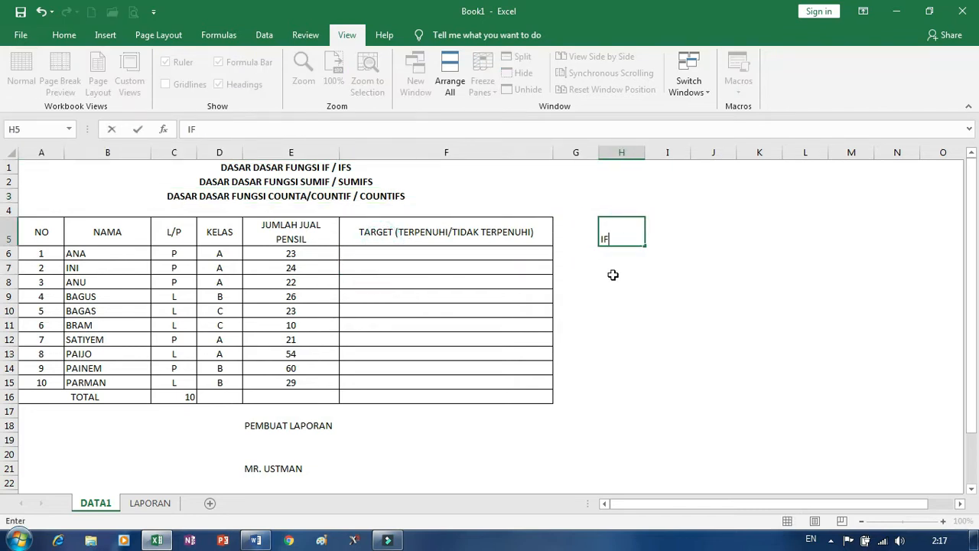
pyautogui.write('(')
pyautogui.write('JI')
pyautogui.press('BackSpace')
pyautogui.press('BackSpace')
pyautogui.write('SYARAT;')
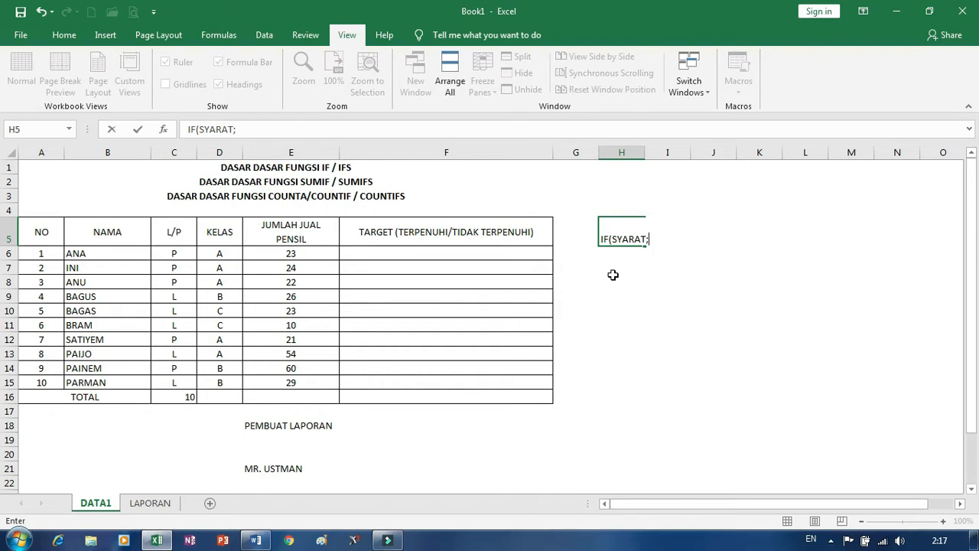
pyautogui.write('JIKA BENAR')
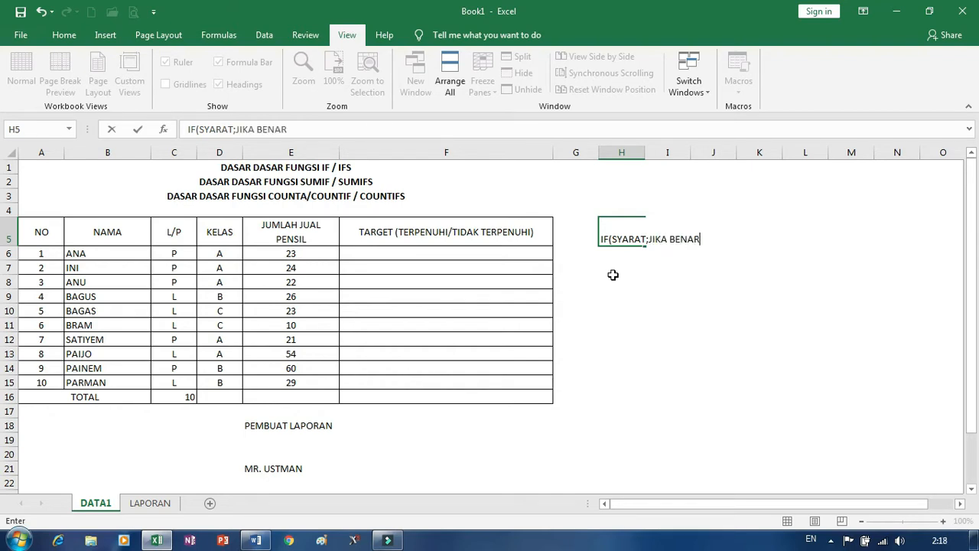
pyautogui.write(';JIKA SALAH')
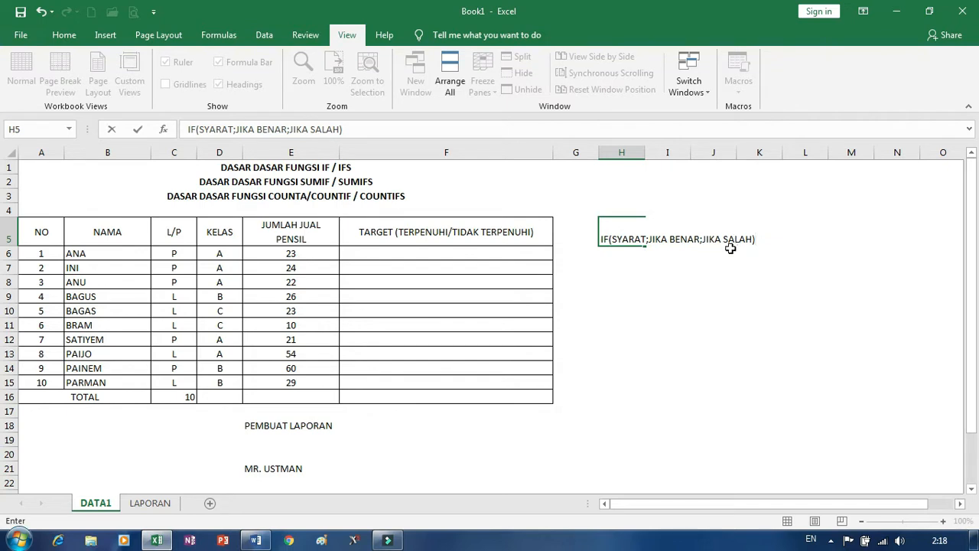
pyautogui.click(659, 280)
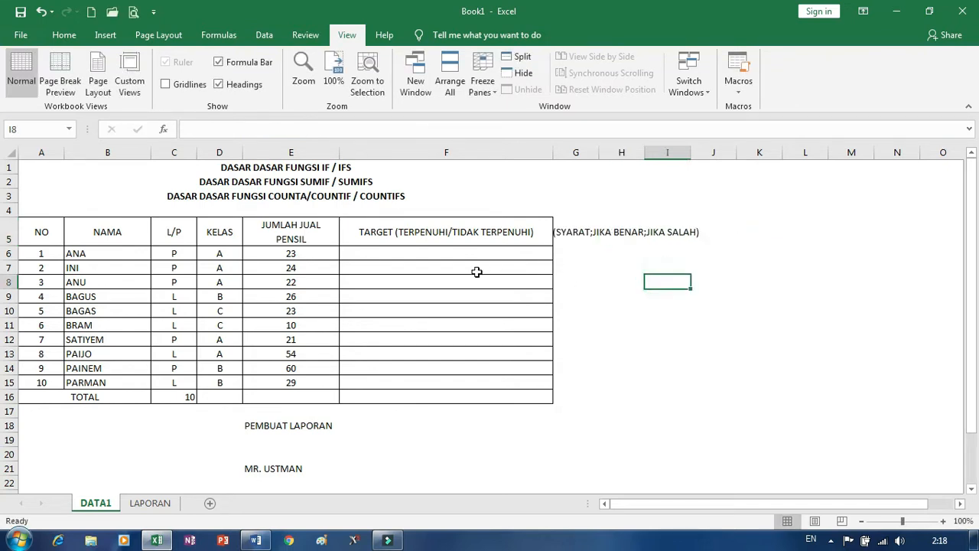
# - Left-align cells H5:H9 so the syntax note starts at its own cell's edge
pyautogui.click(586, 237)
pyautogui.click(618, 219)
pyautogui.click(579, 222)
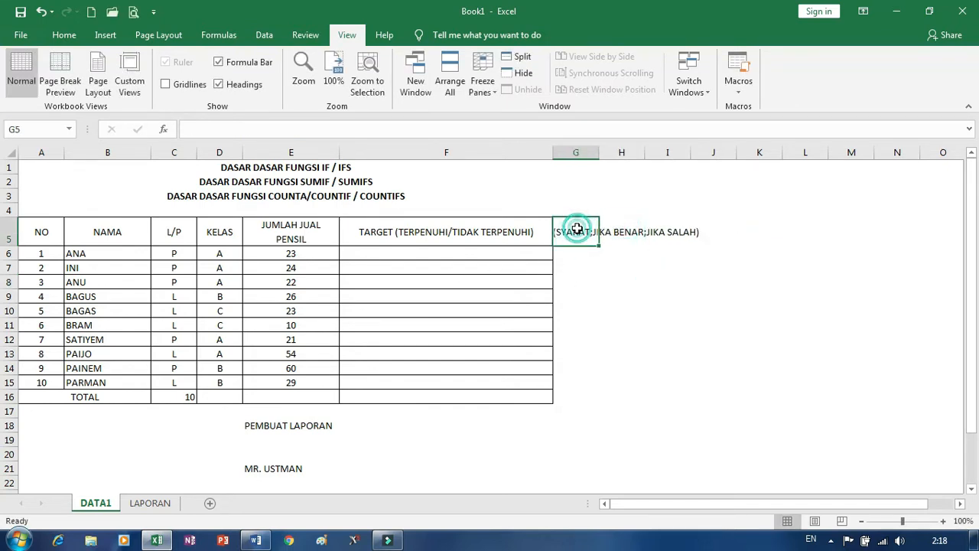
pyautogui.moveTo(618, 221); pyautogui.dragTo(639, 298)
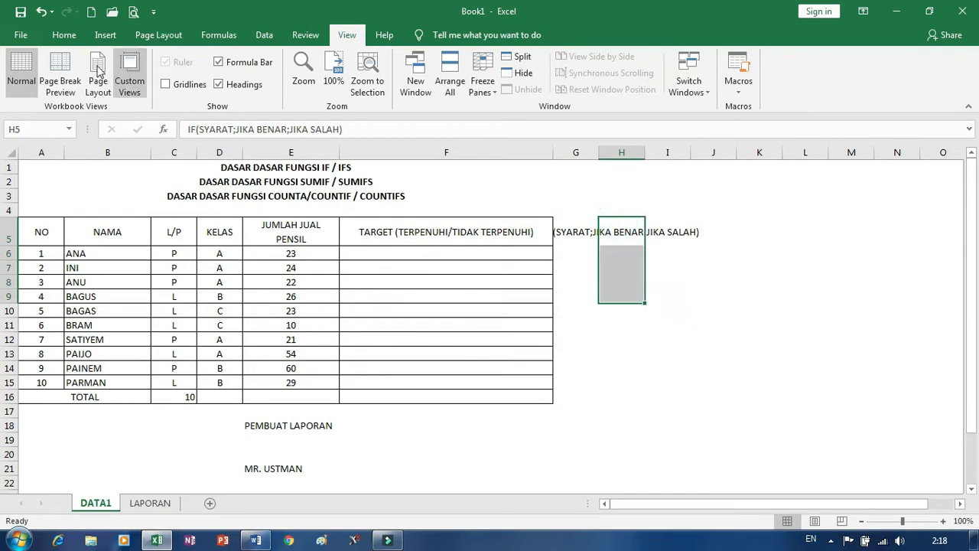
pyautogui.click(64, 34)
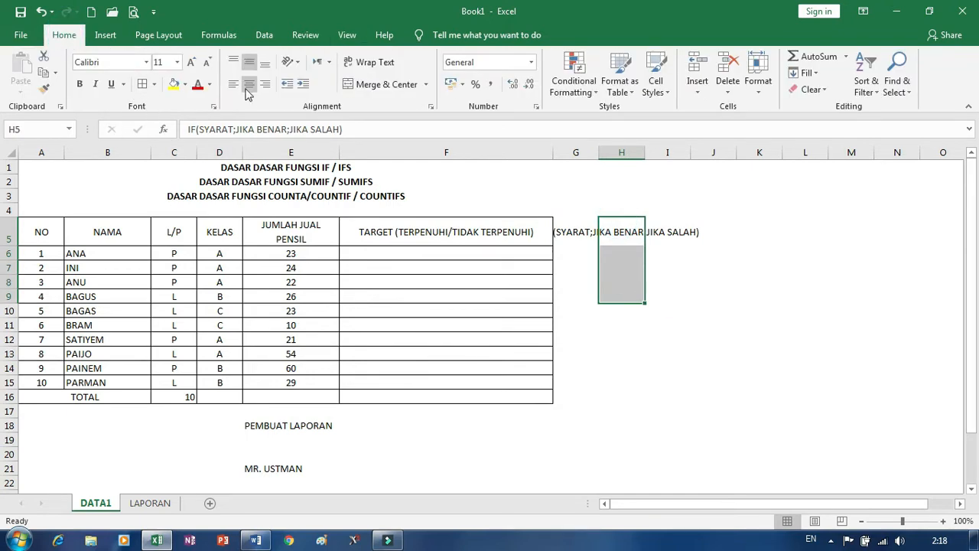
pyautogui.click(239, 90)
pyautogui.click(623, 265)
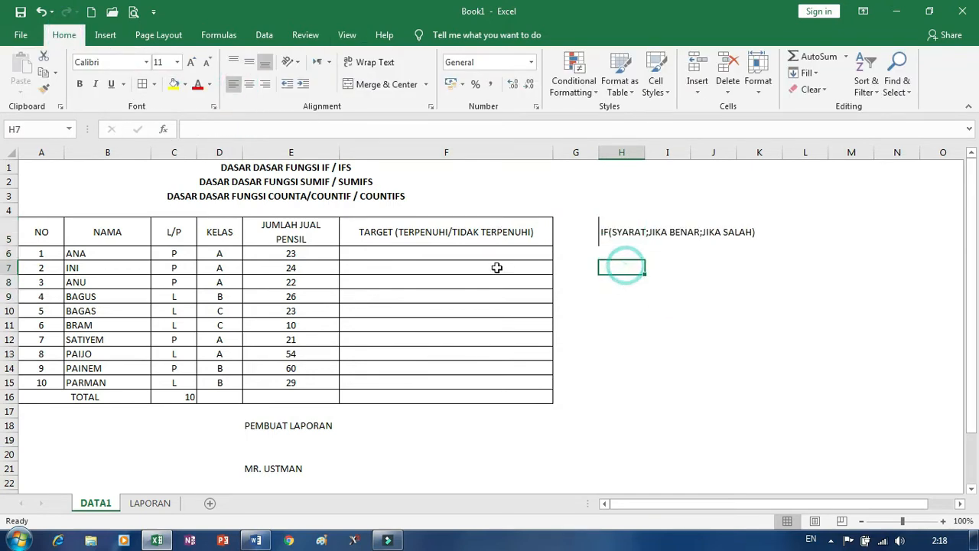
# - Enter the formula =IF(E6>=20;"TERPENUHI";"TIDAK TERPENUHI") in cell F6 of the TARGET column
pyautogui.click(372, 253)
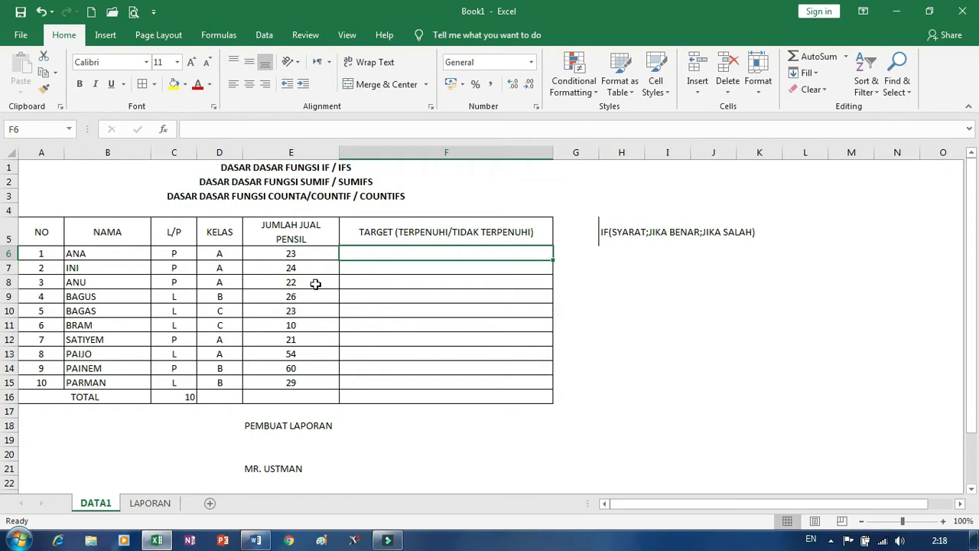
pyautogui.click(392, 268)
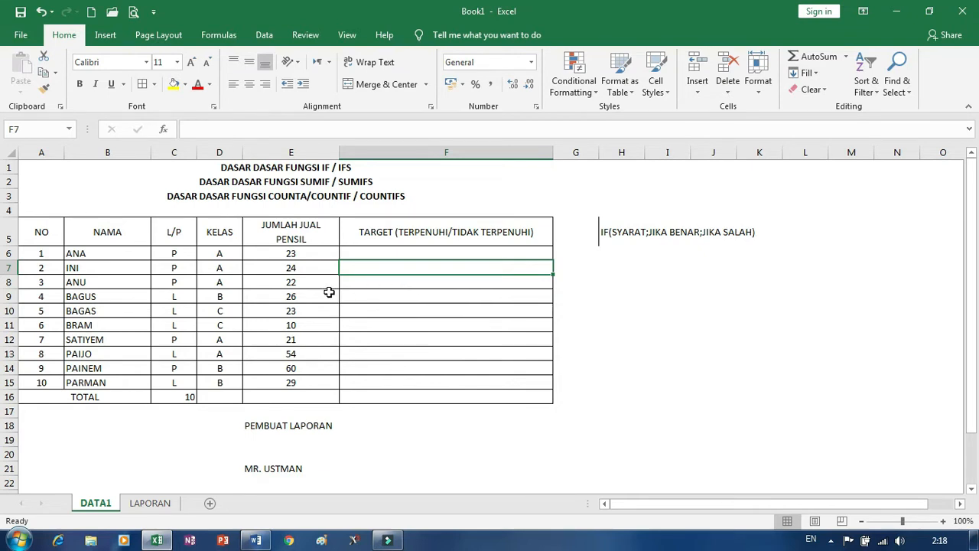
pyautogui.click(368, 253)
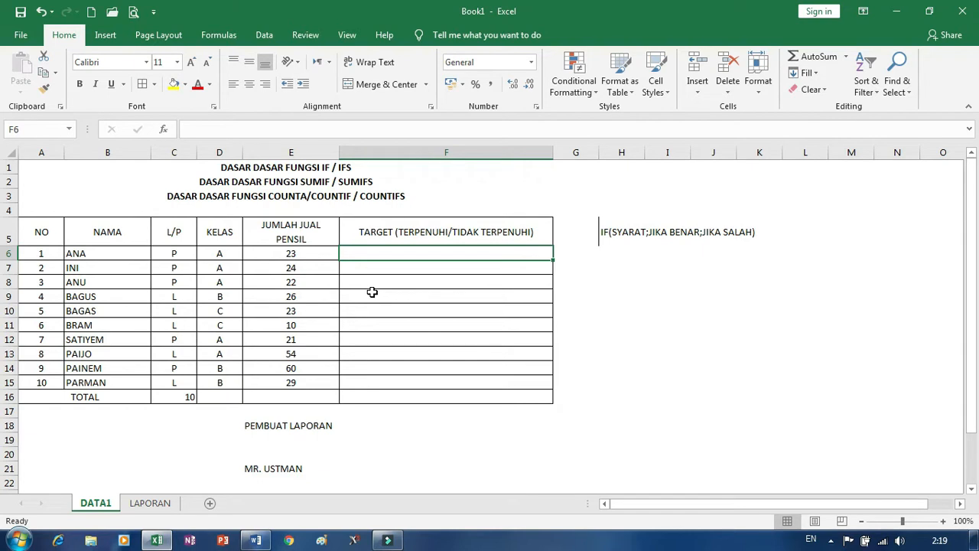
pyautogui.write('=')
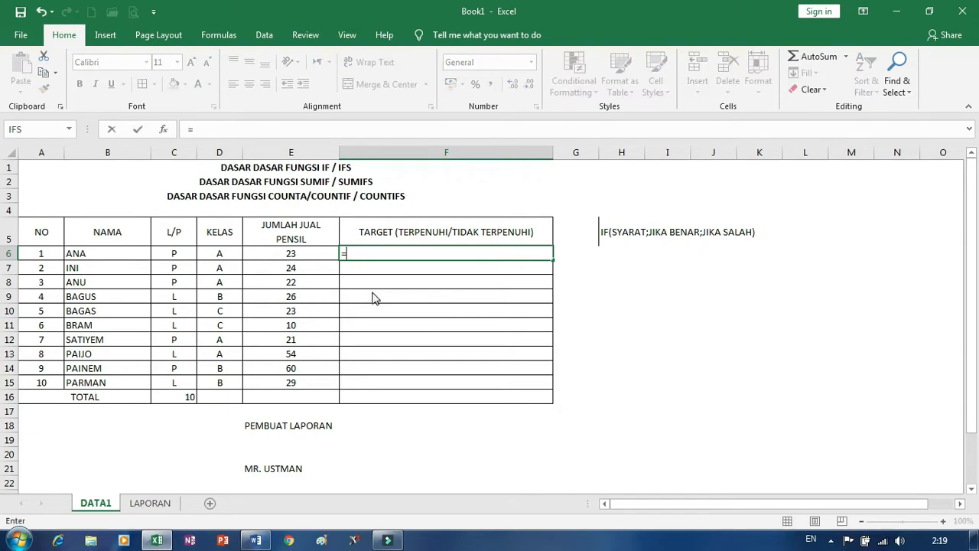
pyautogui.write('IF(')
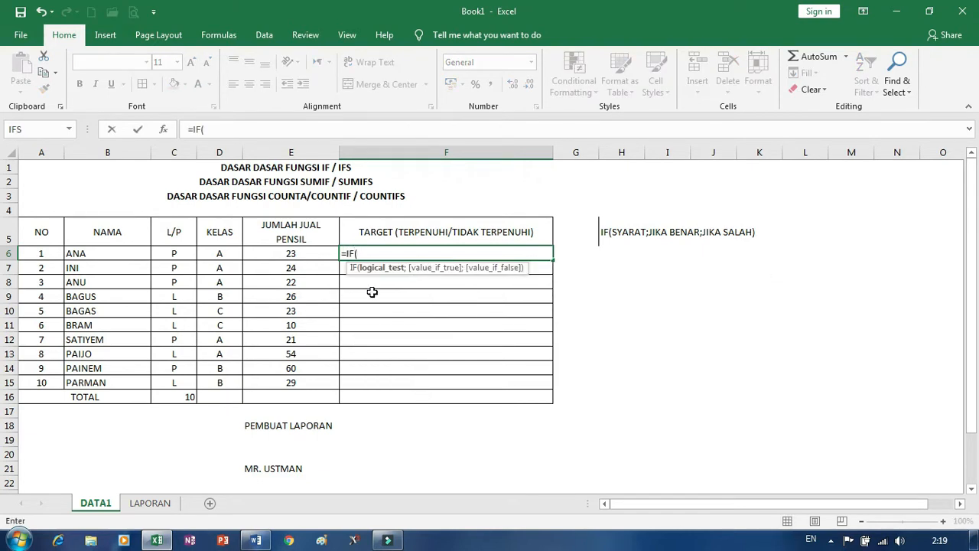
pyautogui.press('Left')
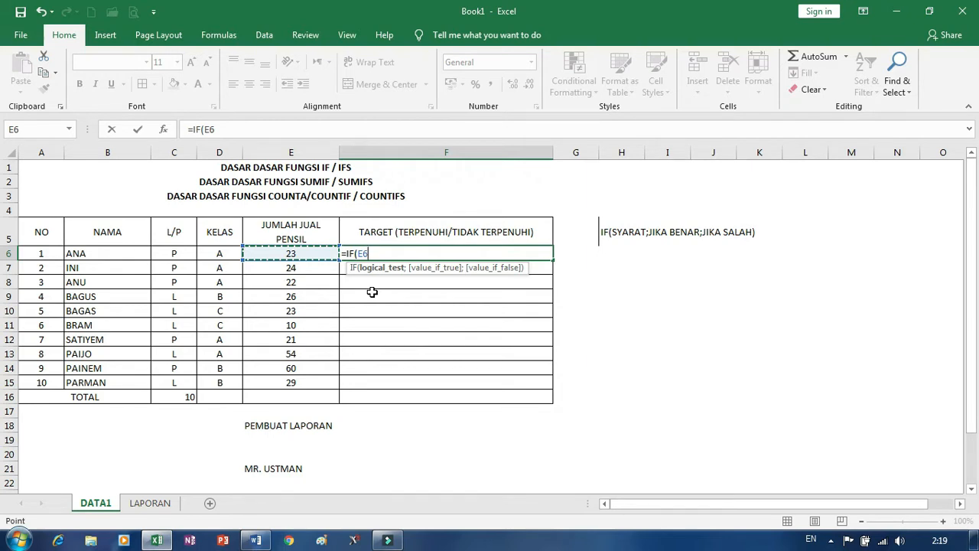
pyautogui.write('>=20')
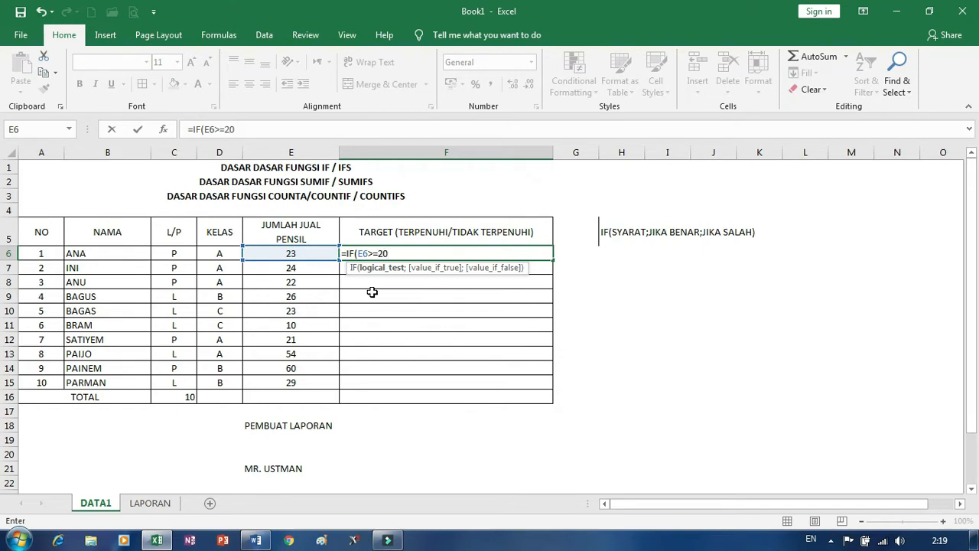
pyautogui.write(';')
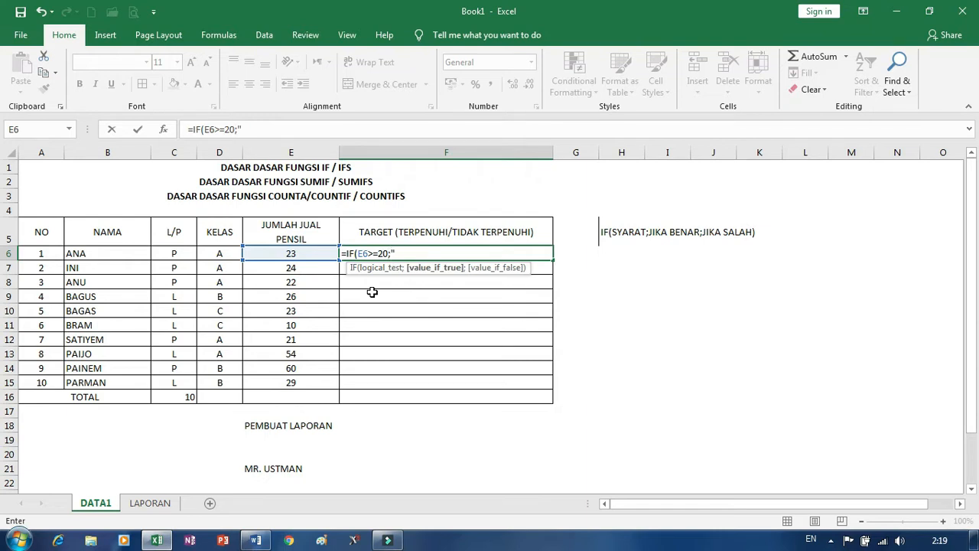
pyautogui.write('"TERPENUHI')
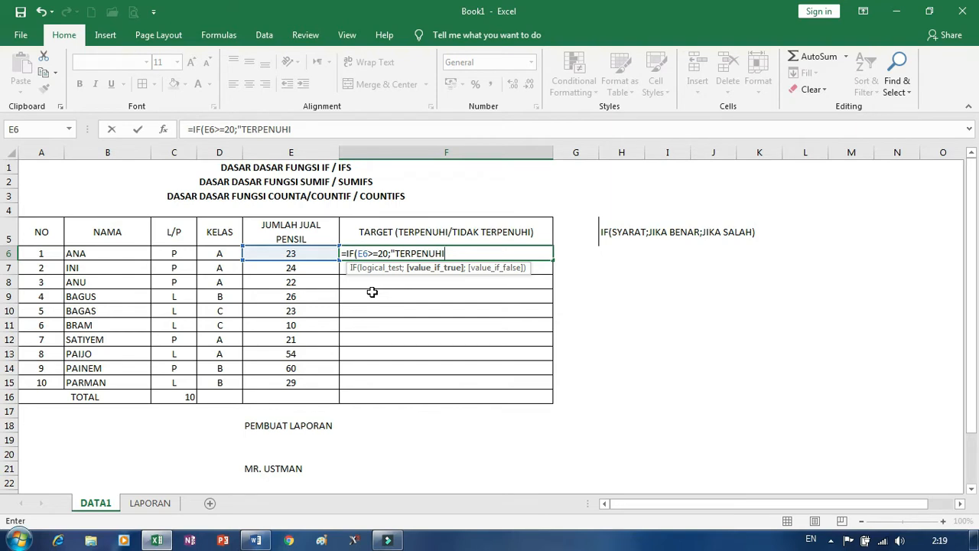
pyautogui.write('";')
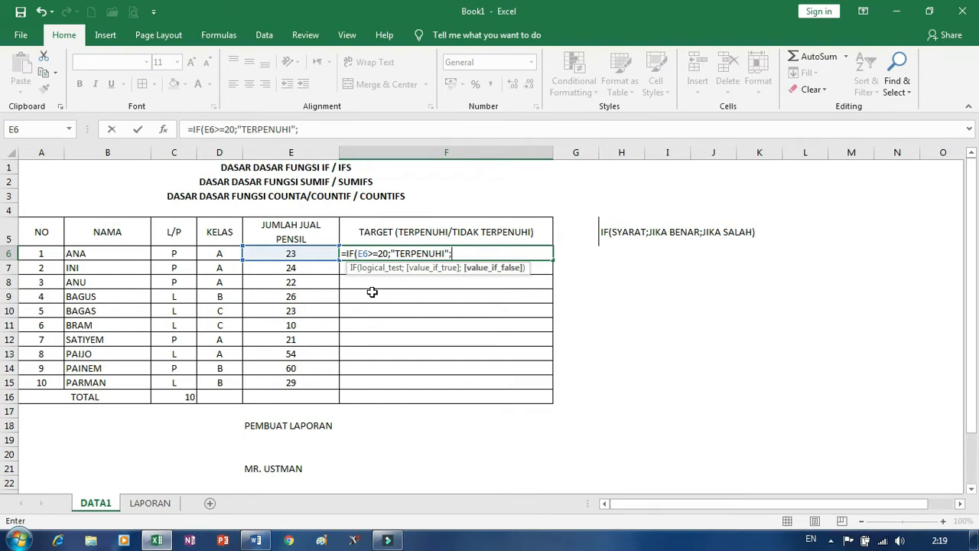
pyautogui.write('"TIDAK TERPENUHI')
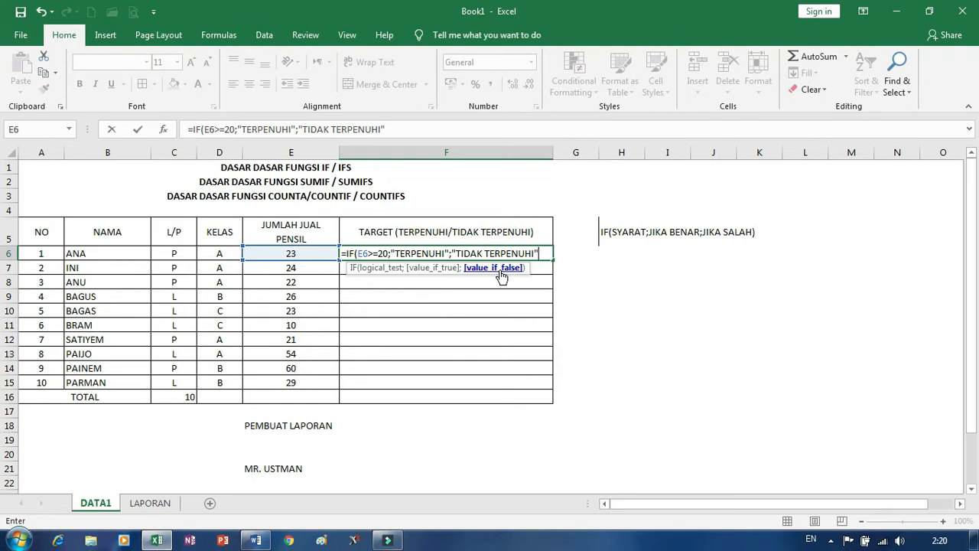
pyautogui.press('Return')
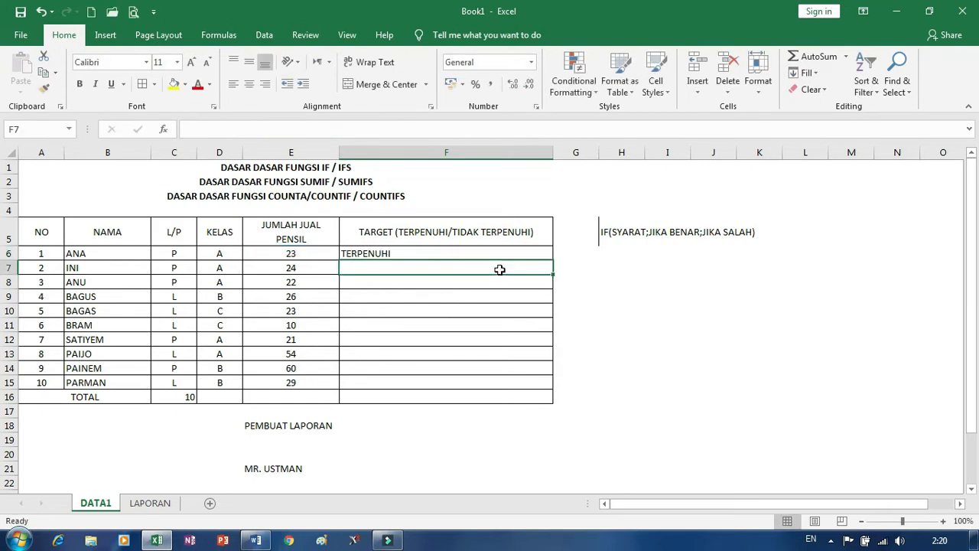
# - Copy the IF formula from F6 down through F15 and check the copied formulas in the TARGET column
pyautogui.click(380, 254)
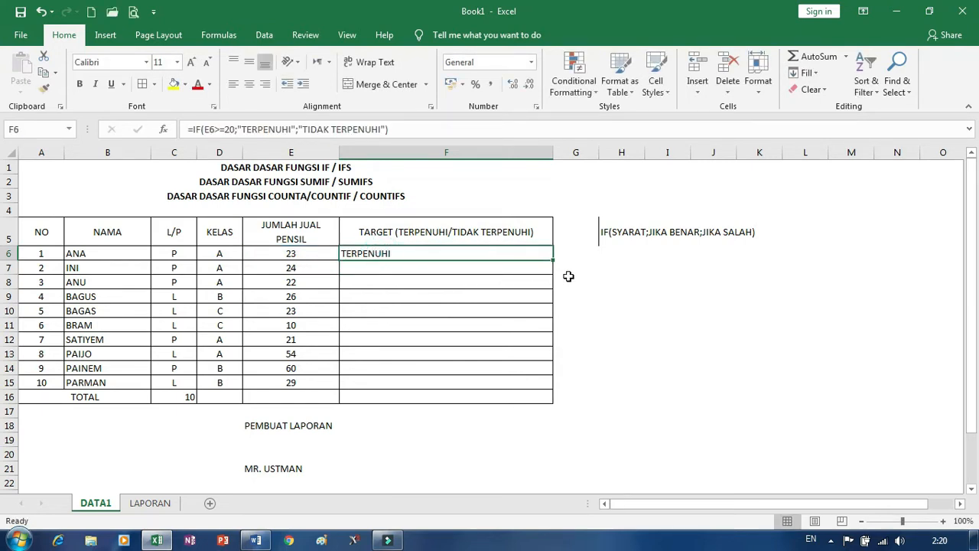
pyautogui.moveTo(552, 260); pyautogui.dragTo(528, 390)
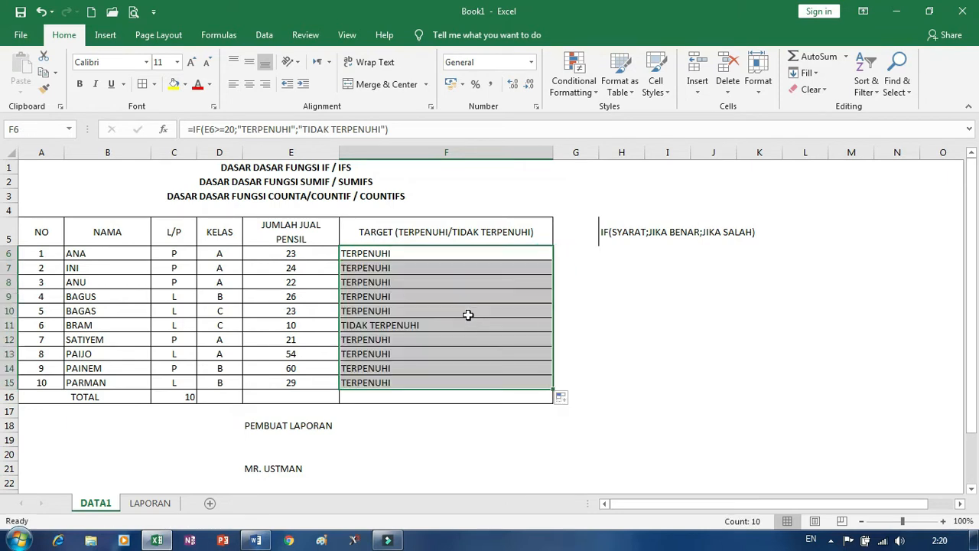
pyautogui.click(467, 312)
pyautogui.click(413, 340)
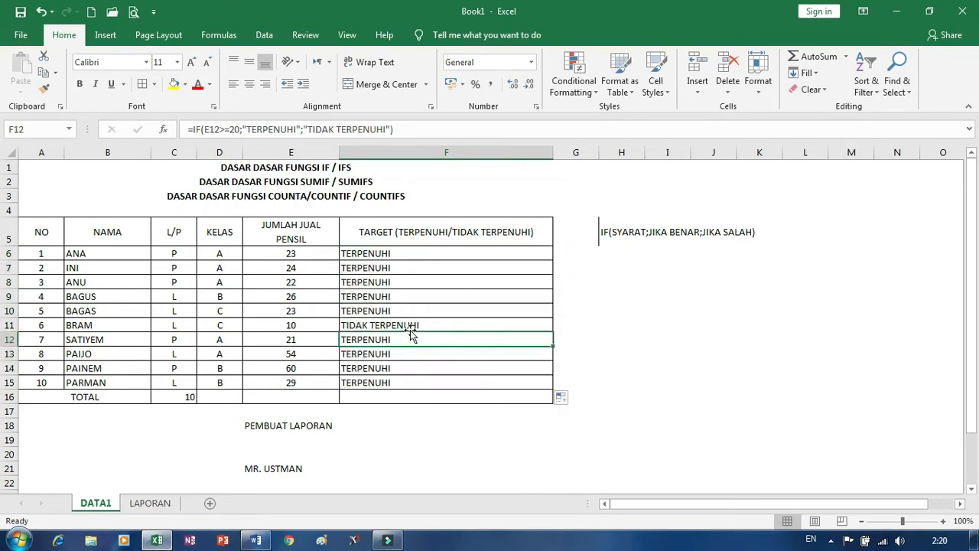
pyautogui.click(391, 381)
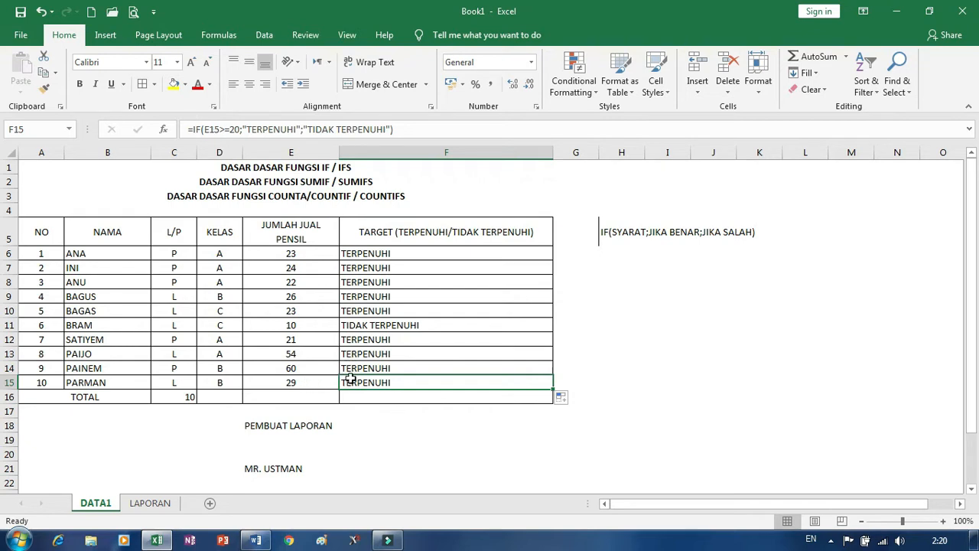
pyautogui.click(366, 258)
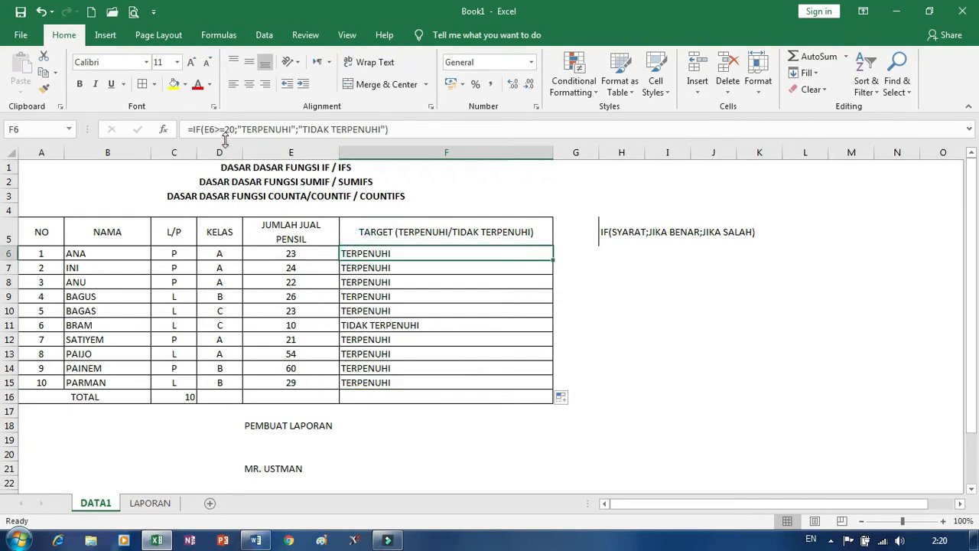
pyautogui.click(390, 371)
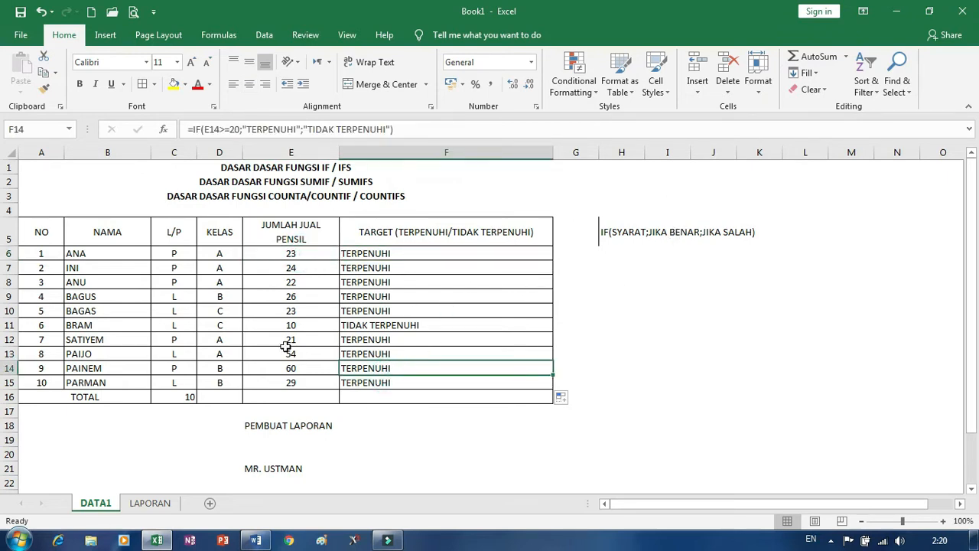
# - Clear the contents of the L/P total cell C16
pyautogui.click(181, 393)
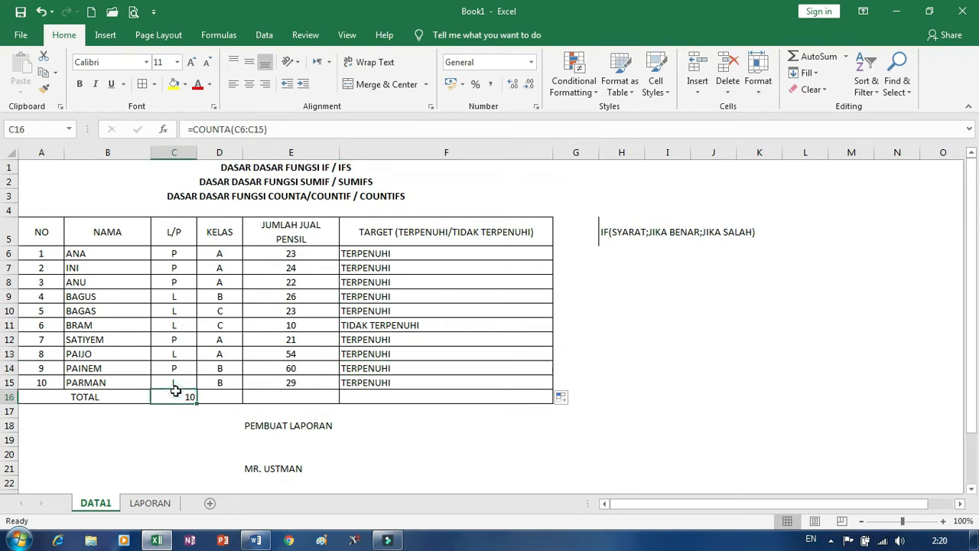
pyautogui.click(195, 424)
pyautogui.click(186, 397)
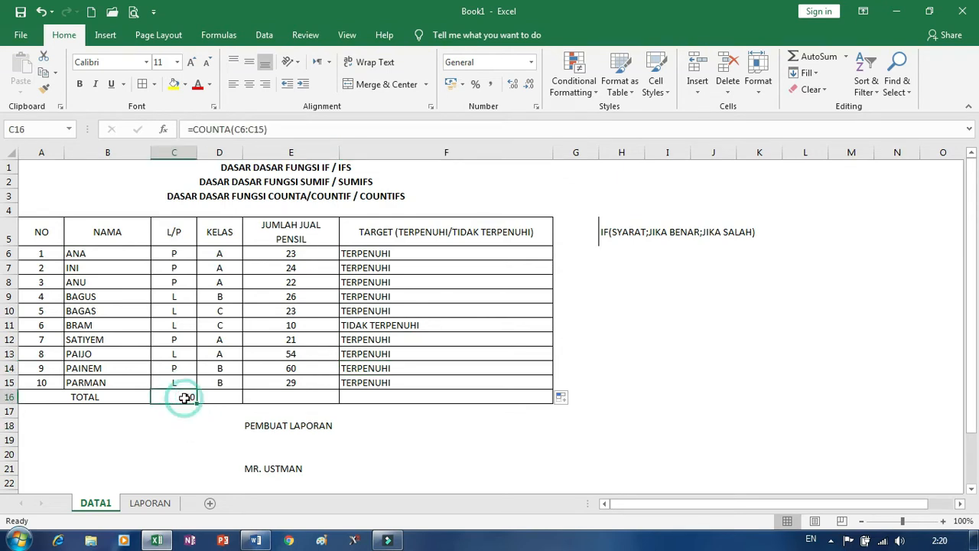
pyautogui.press('Delete')
pyautogui.click(239, 395)
# - Enter the formula =COUNTA(C6:C15) in the L/P total cell C16
pyautogui.click(181, 395)
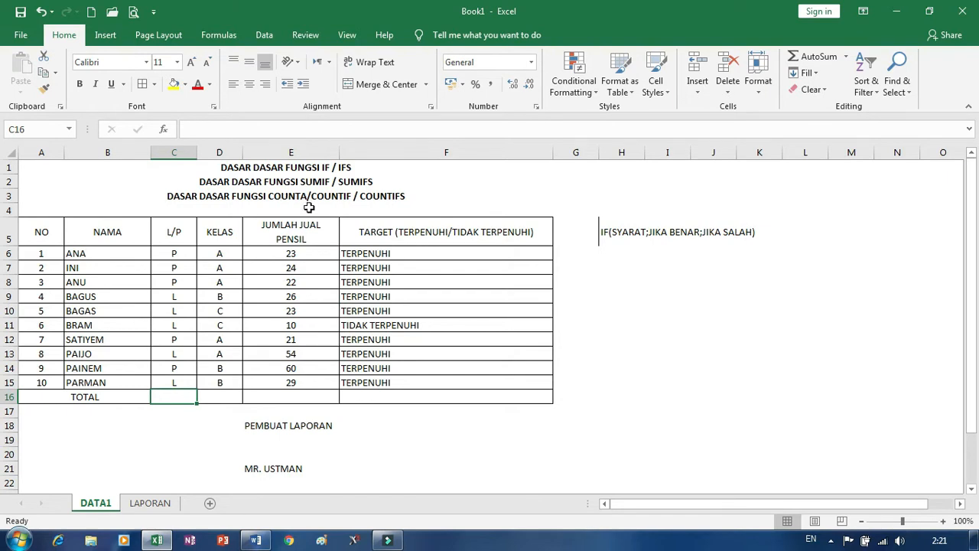
pyautogui.write('=')
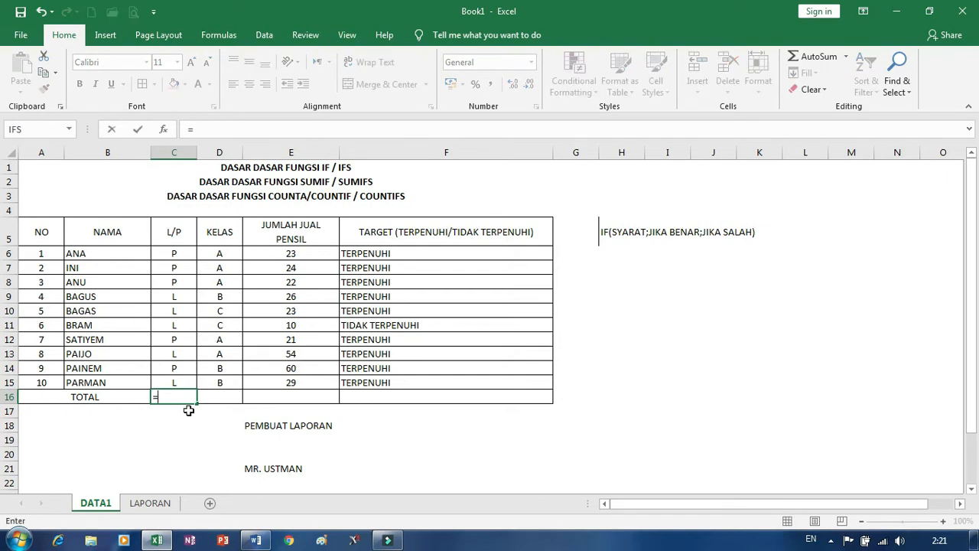
pyautogui.write('COUNTA')
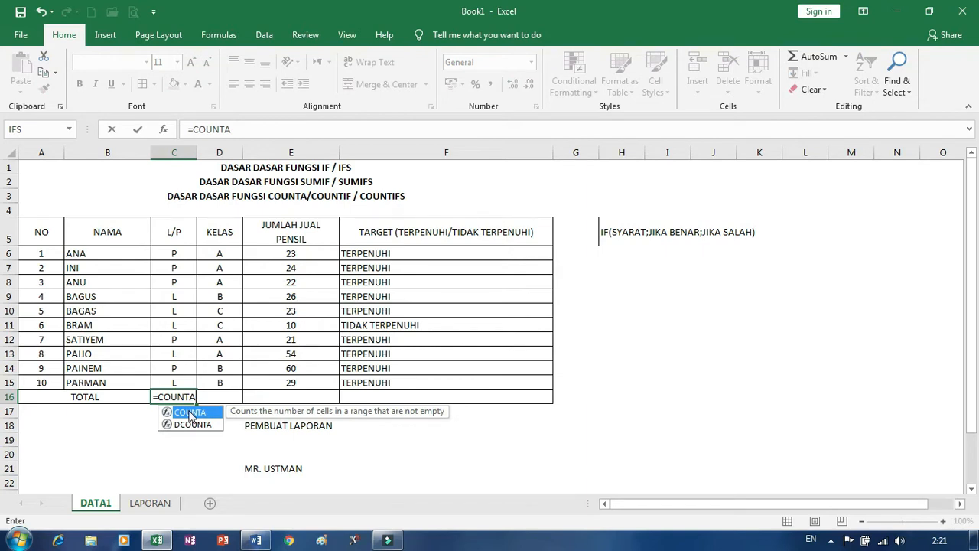
pyautogui.doubleClick(190, 414)
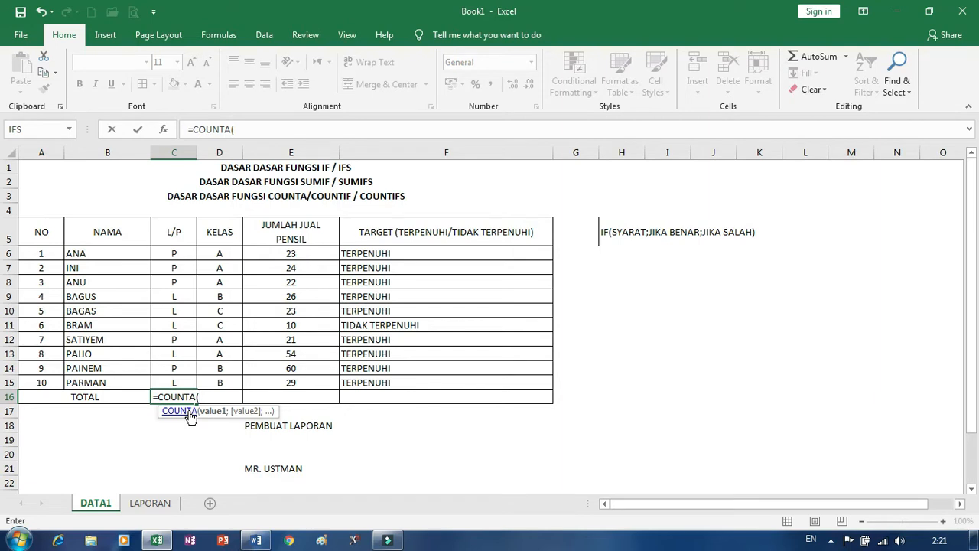
pyautogui.moveTo(174, 254); pyautogui.dragTo(175, 384)
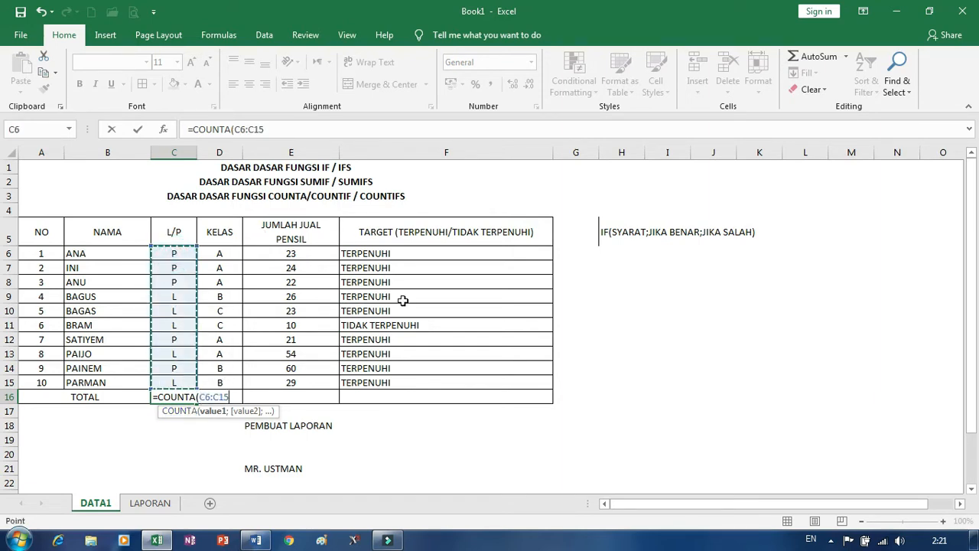
pyautogui.write(')')
pyautogui.press('Return')
pyautogui.press('Up')
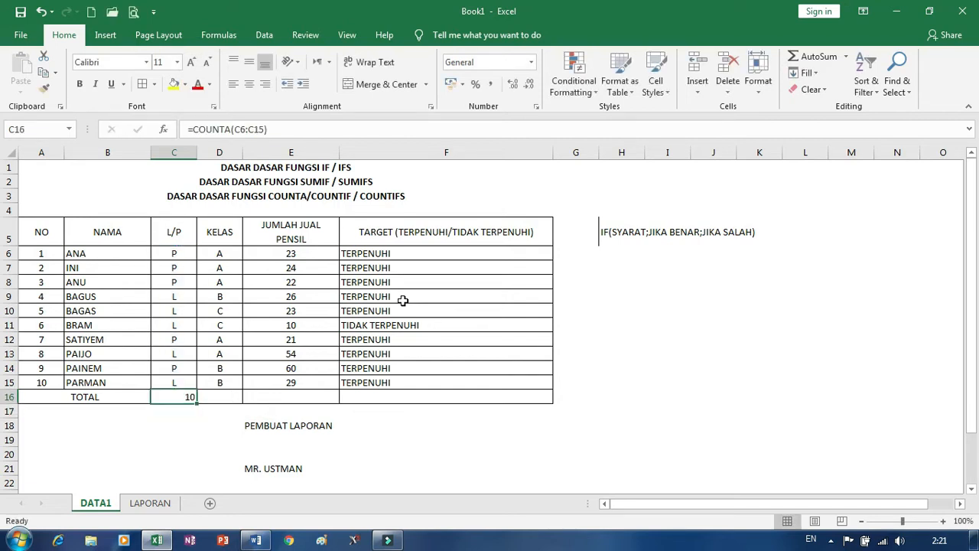
# - Clear the L/P entries in C8 and C9 and check the effect on the total in C16
pyautogui.click(179, 282)
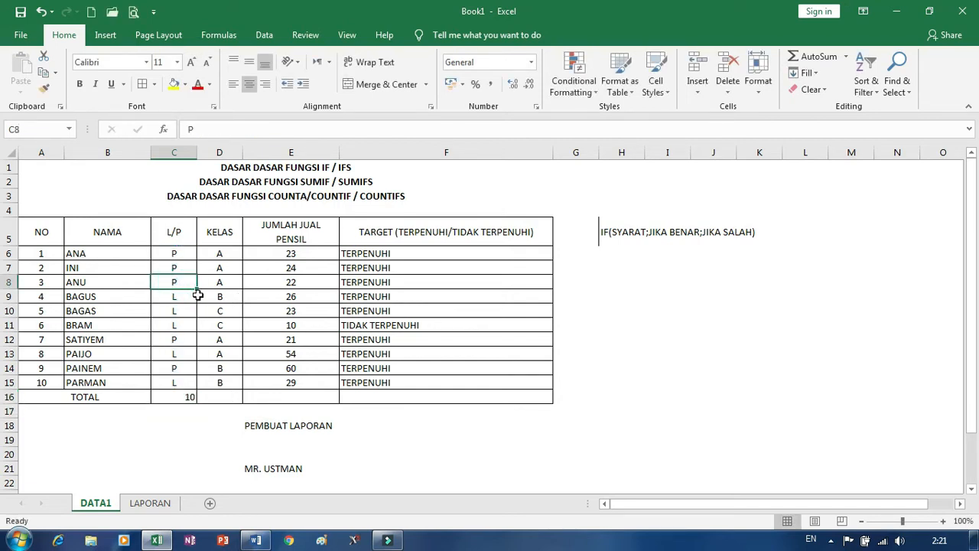
pyautogui.press('Delete')
pyautogui.click(197, 297)
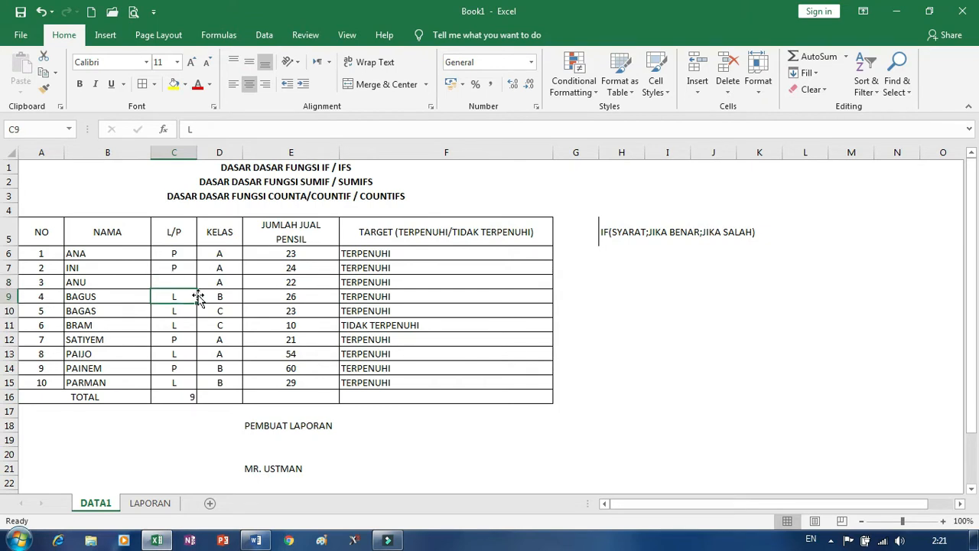
pyautogui.press('Down')
pyautogui.press('Down')
pyautogui.press('Down')
pyautogui.press('Down')
pyautogui.press('Down')
pyautogui.press('Down')
pyautogui.press('Down')
pyautogui.press('Down')
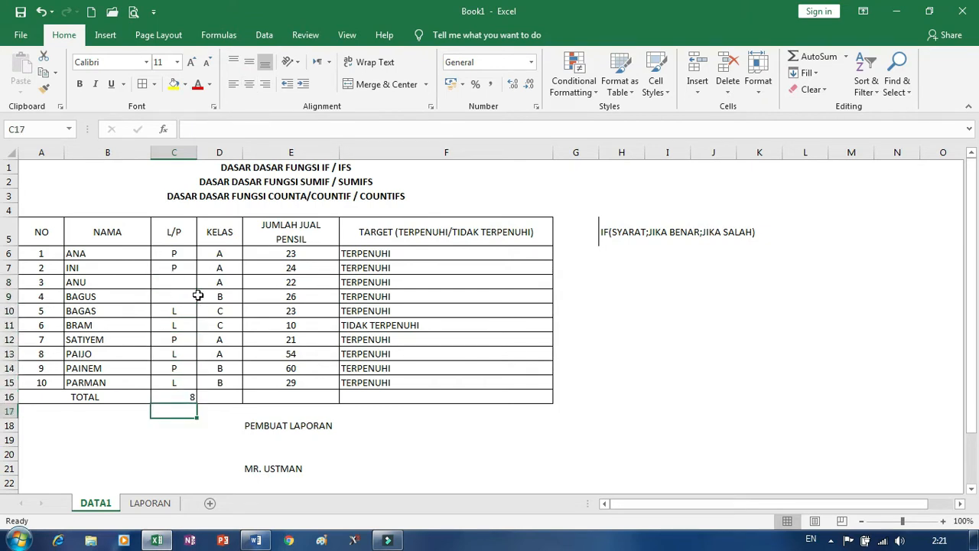
pyautogui.press('Up')
pyautogui.press('Up')
pyautogui.press('Up')
pyautogui.press('Up')
pyautogui.press('Up')
pyautogui.press('Up')
pyautogui.press('Up')
pyautogui.press('Up')
pyautogui.press('Up')
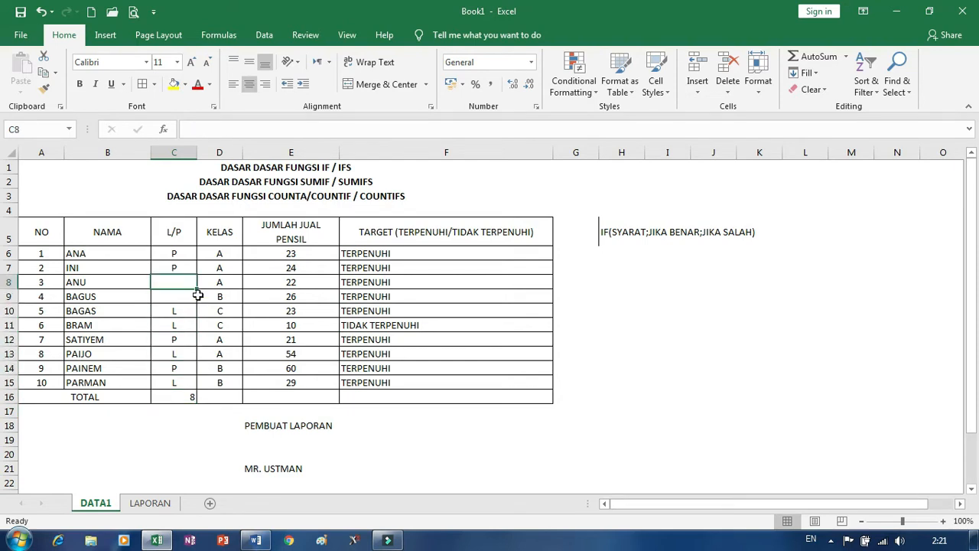
# - Enter a period in the empty L/P cells C8 and C9 to test how COUNTA treats non-letter text
pyautogui.press('Down')
pyautogui.press('Down')
pyautogui.press('Up')
pyautogui.press('Up')
pyautogui.press('Up')
pyautogui.press('Down')
pyautogui.write('.')
pyautogui.press('Return')
pyautogui.write('.')
pyautogui.press('Up')
# - Enter L in the L/P cells C8 and C9
pyautogui.press('Down')
pyautogui.press('Down')
pyautogui.press('Down')
pyautogui.press('Up')
pyautogui.press('Up')
pyautogui.press('Up')
pyautogui.write('L')
pyautogui.press('Return')
pyautogui.write('L')
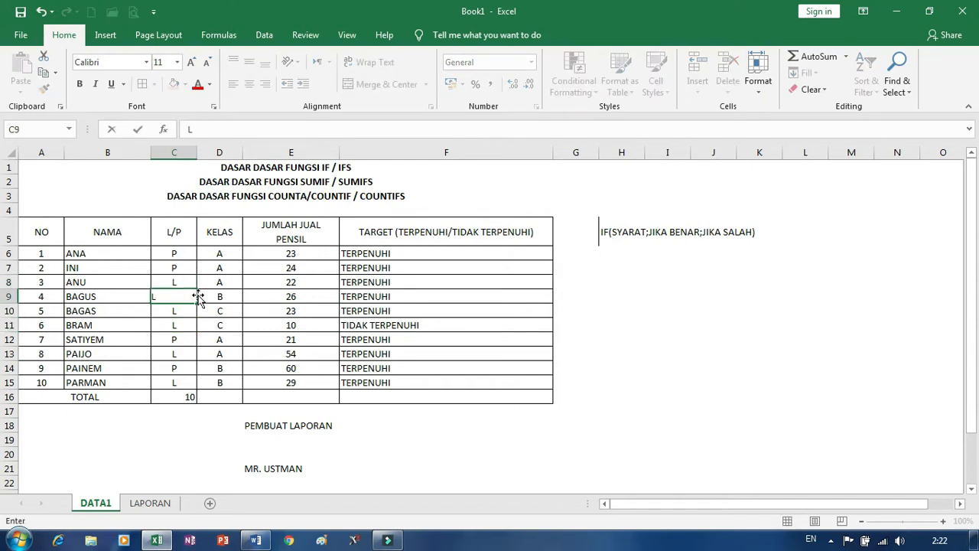
pyautogui.press('Return')
pyautogui.press('Up')
pyautogui.press('Up')
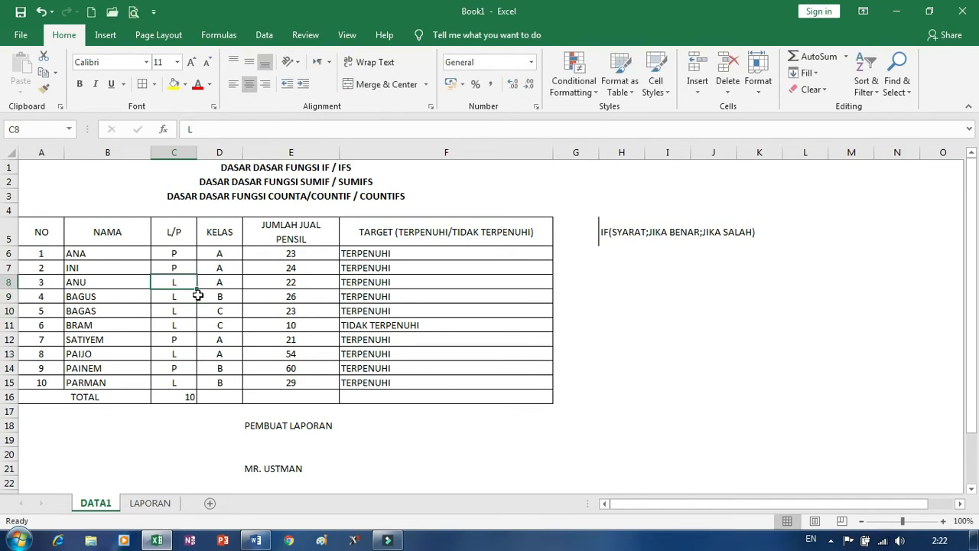
# - Total the pencil sales with =SUM(E6:E15) in cell E16 and center the result
pyautogui.click(328, 395)
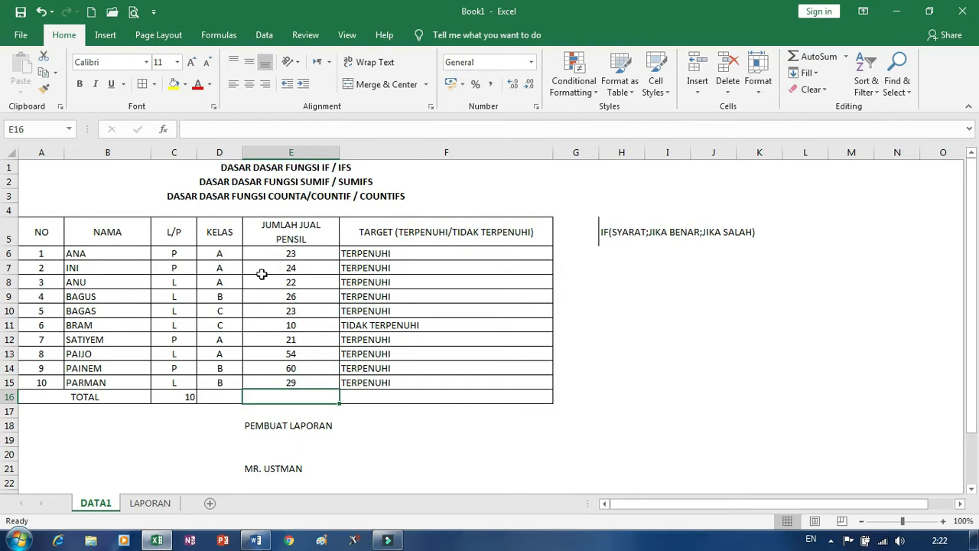
pyautogui.write('=SUM(')
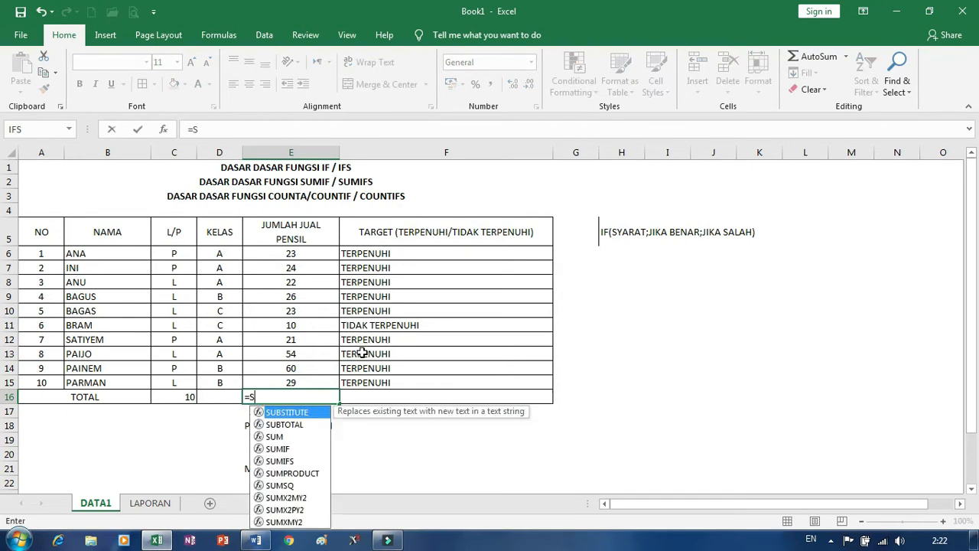
pyautogui.press('Up')
pyautogui.press('Up')
pyautogui.press('Down')
pyautogui.hotkey('shift', 'Up')
pyautogui.hotkey('shift', 'Up')
pyautogui.hotkey('shift', 'Up')
pyautogui.hotkey('shift', 'Up')
pyautogui.hotkey('shift', 'Up')
pyautogui.hotkey('shift', 'Up')
pyautogui.hotkey('shift', 'Up')
pyautogui.hotkey('shift', 'Up')
pyautogui.hotkey('shift', 'Up')
pyautogui.hotkey('shift', 'Up')
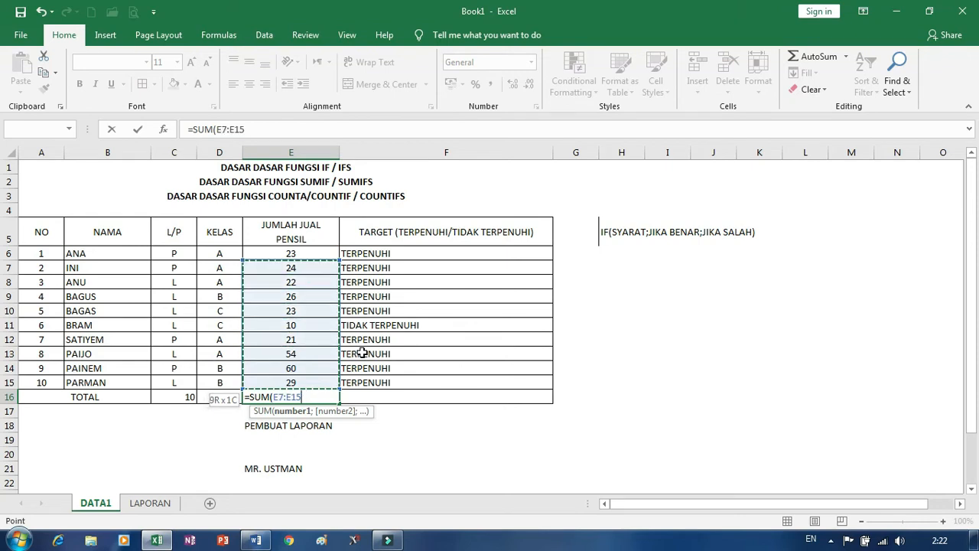
pyautogui.hotkey('shift', 'Down')
pyautogui.press('Return')
pyautogui.press('Up')
pyautogui.press('Right')
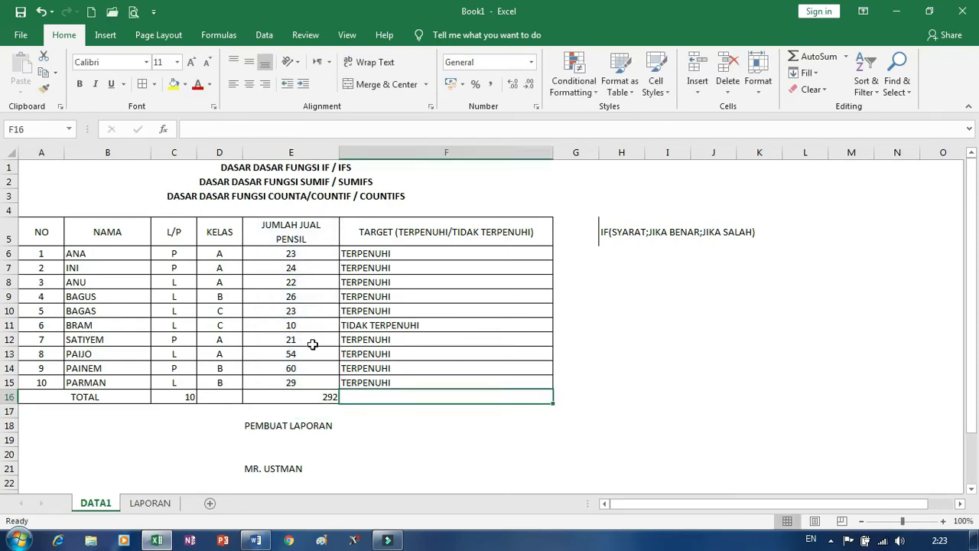
pyautogui.click(291, 399)
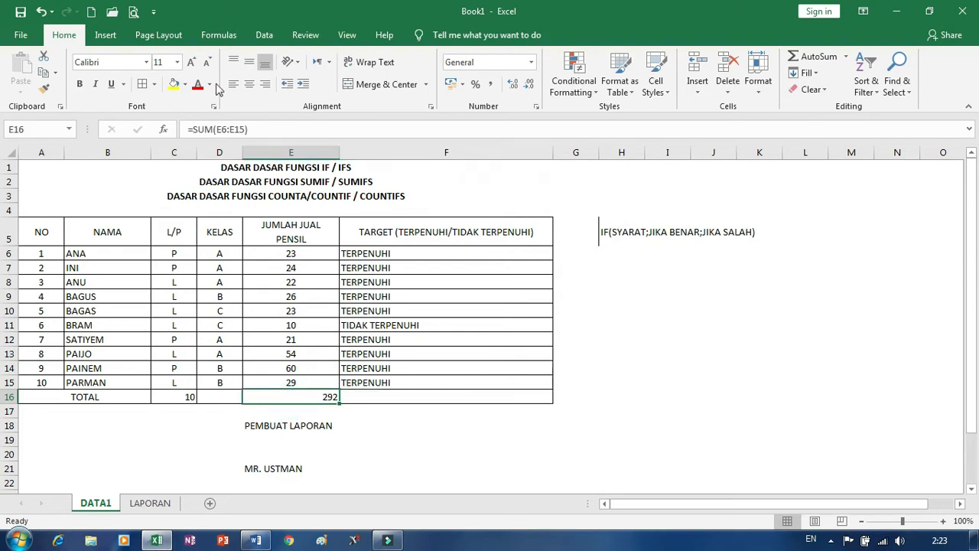
pyautogui.click(249, 84)
# - Examine the JML PEREMPUAN KELAS labels on the LAPORAN sheet and compare them with the L/P and KELAS columns on DATA1
pyautogui.click(150, 503)
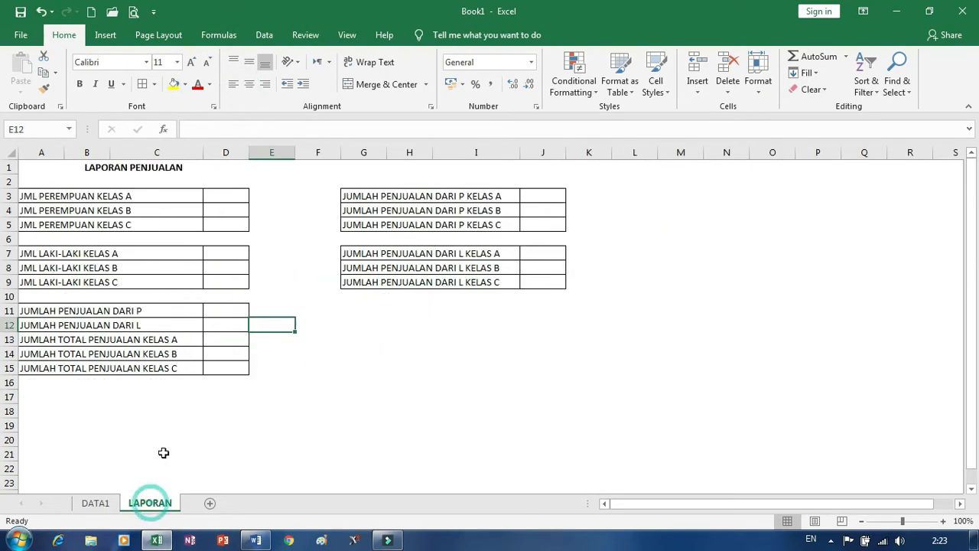
pyautogui.click(109, 237)
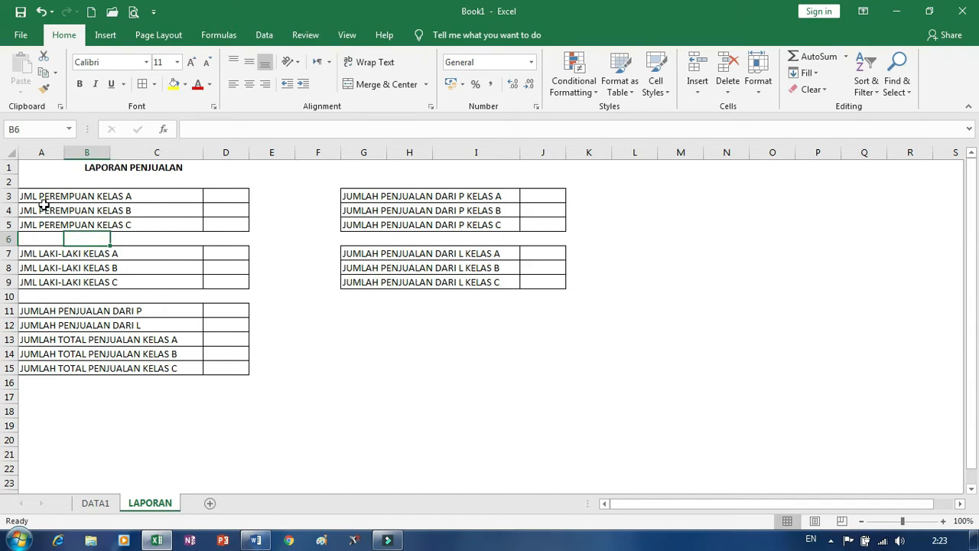
pyautogui.click(48, 212)
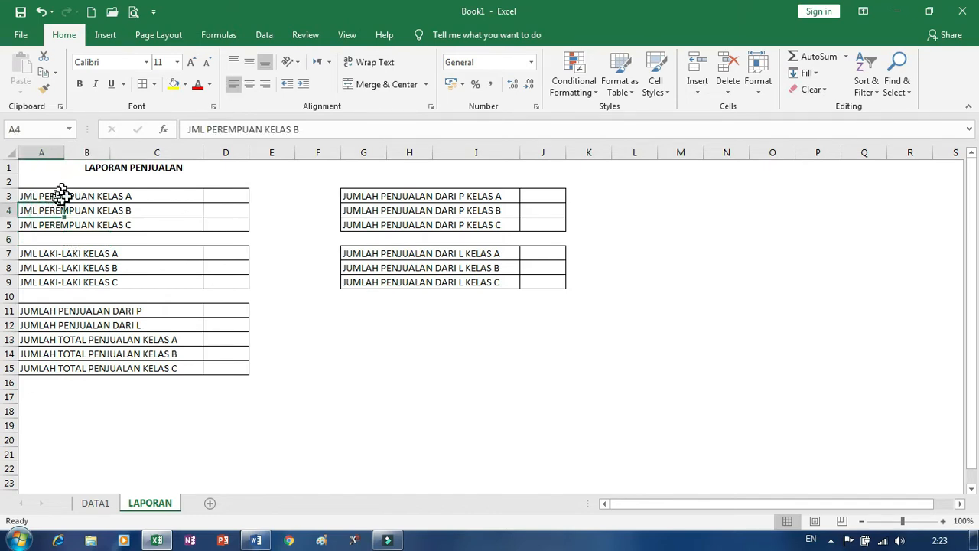
pyautogui.click(124, 199)
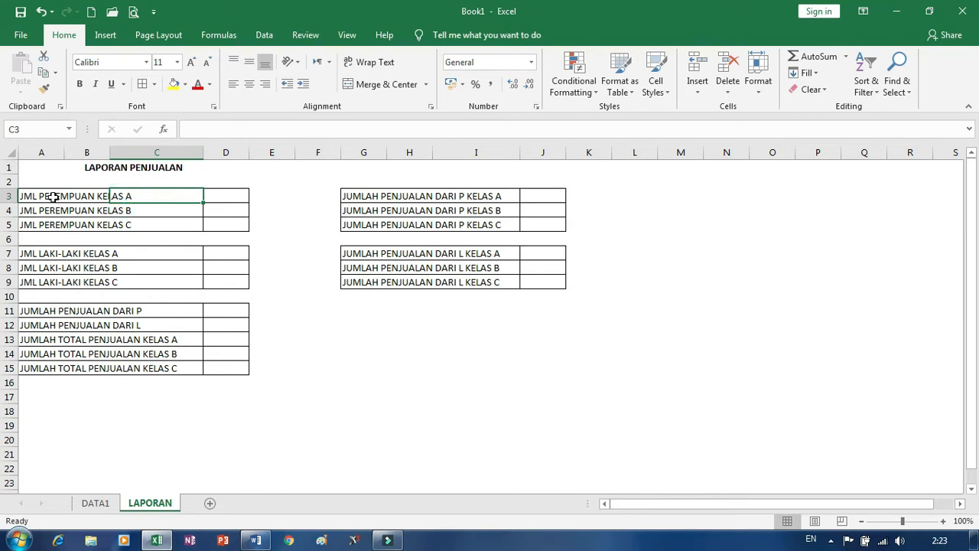
pyautogui.click(48, 193)
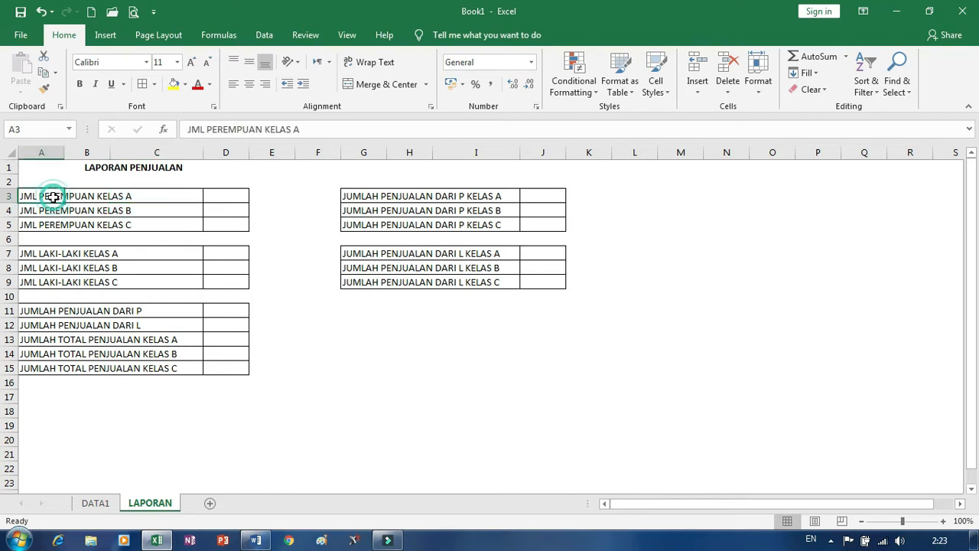
pyautogui.click(132, 196)
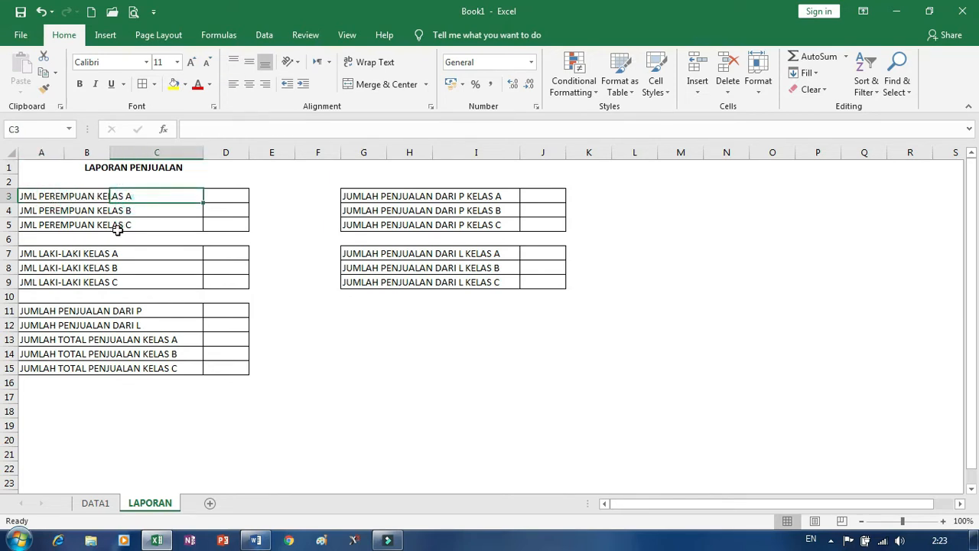
pyautogui.click(96, 502)
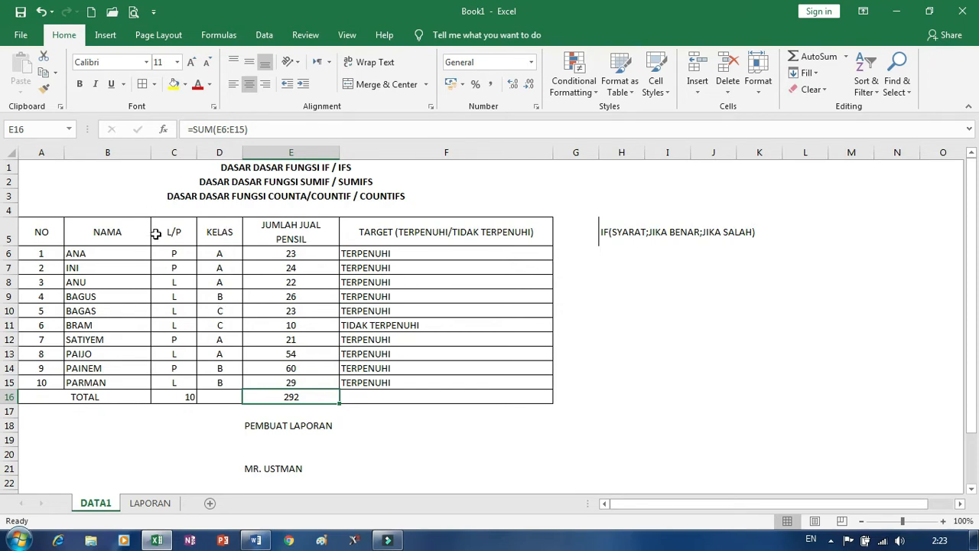
# - Start a COUNTIFS formula in D3 of the LAPORAN sheet with the absolute range DATA1!$C$6:$C$15 as first criteria range
pyautogui.click(151, 503)
pyautogui.click(220, 195)
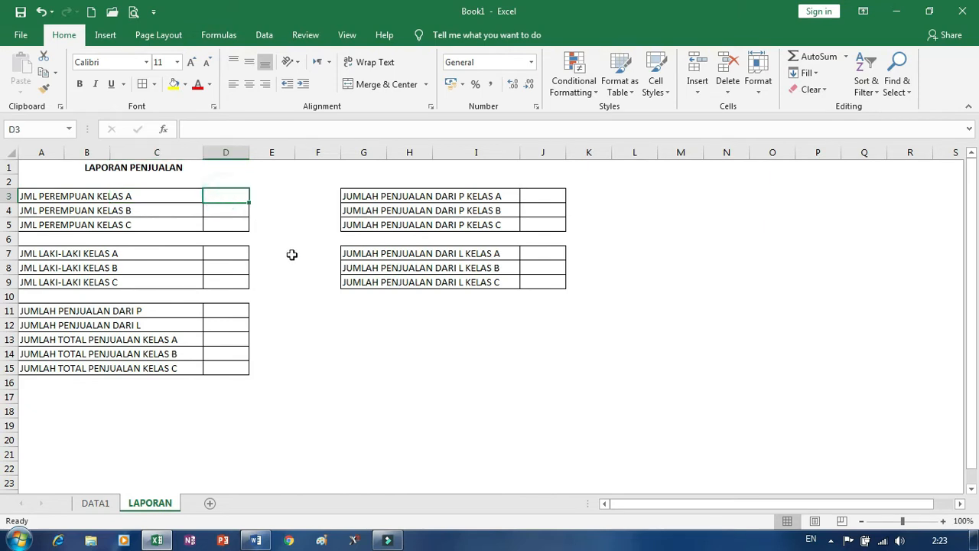
pyautogui.write('=')
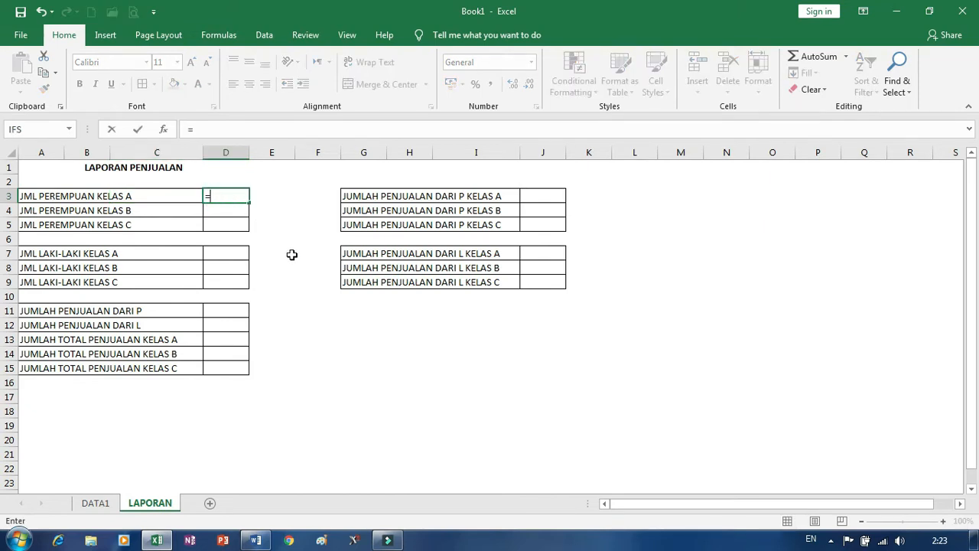
pyautogui.write('COUNTI')
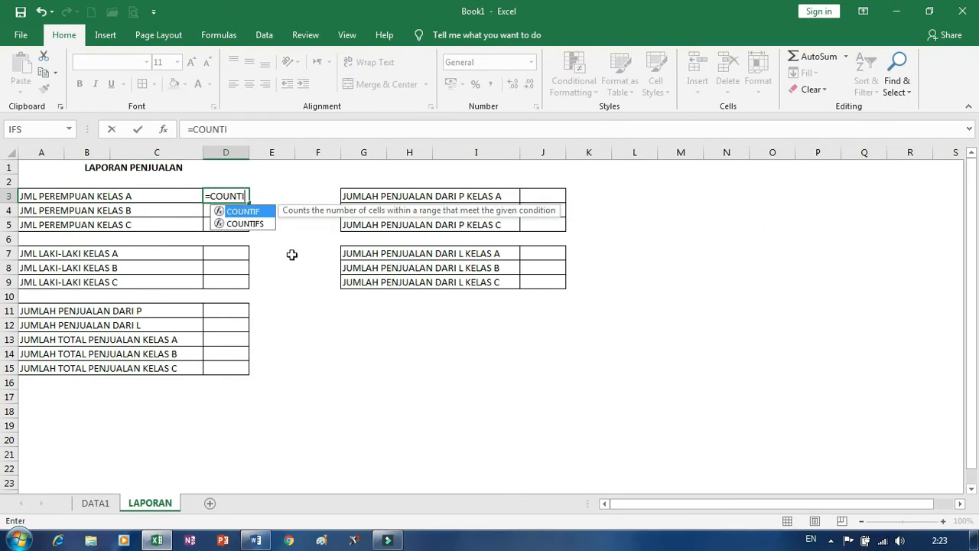
pyautogui.write('FS')
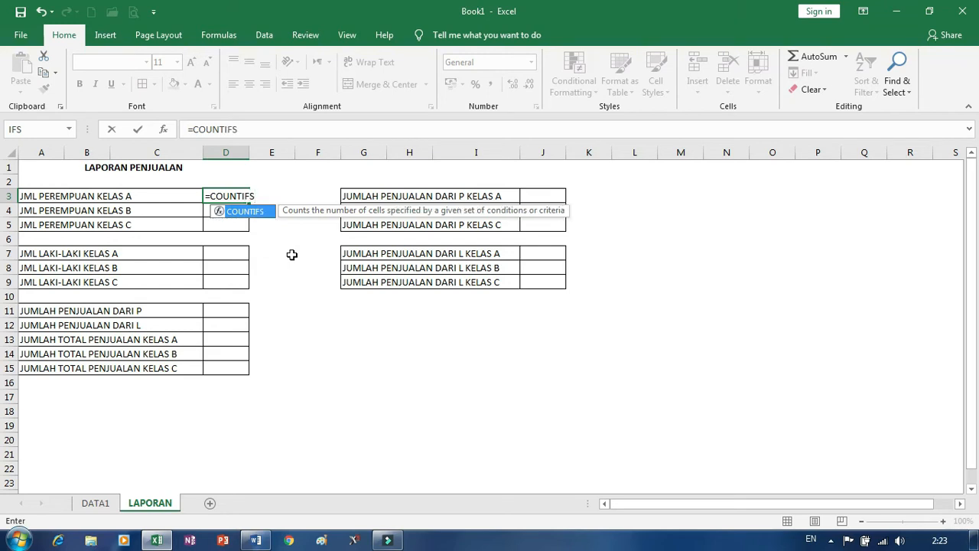
pyautogui.write('(')
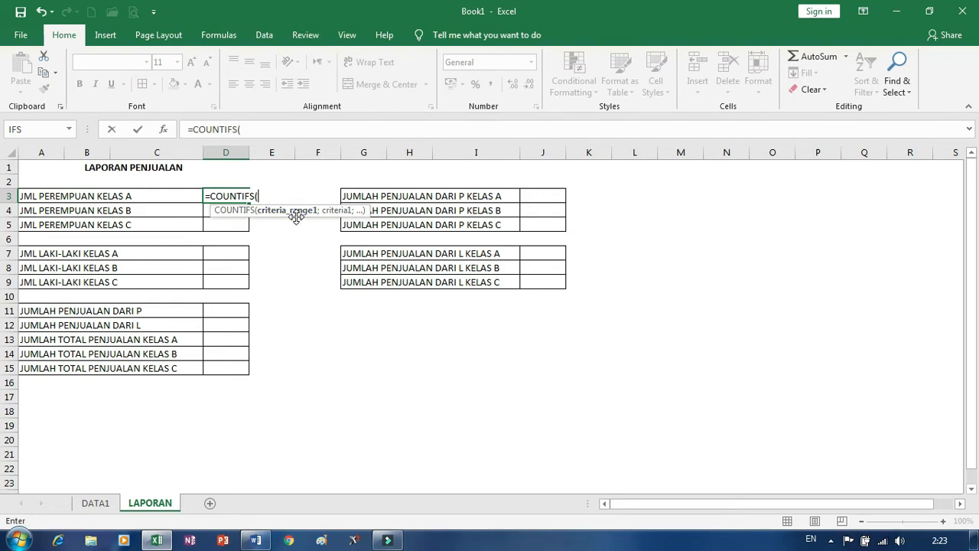
pyautogui.click(94, 503)
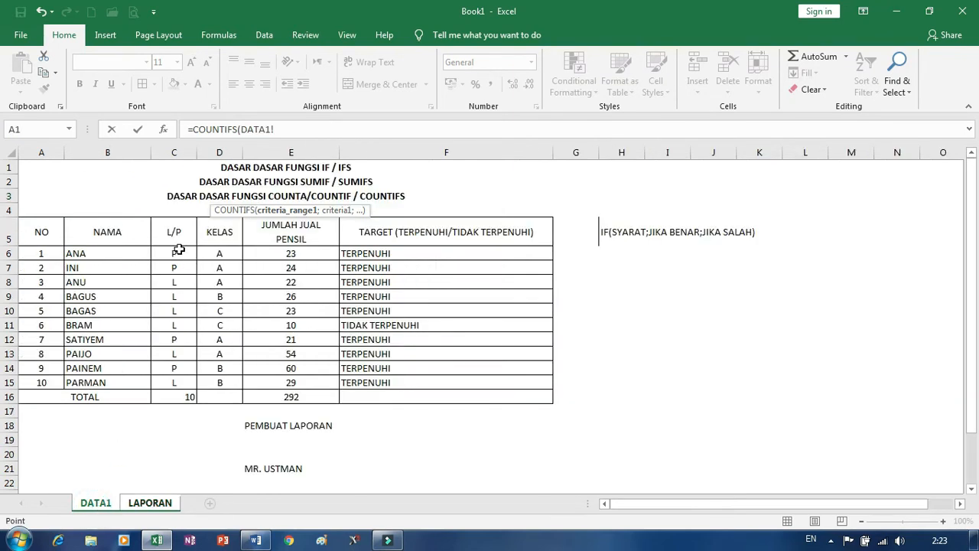
pyautogui.moveTo(177, 252); pyautogui.dragTo(171, 383)
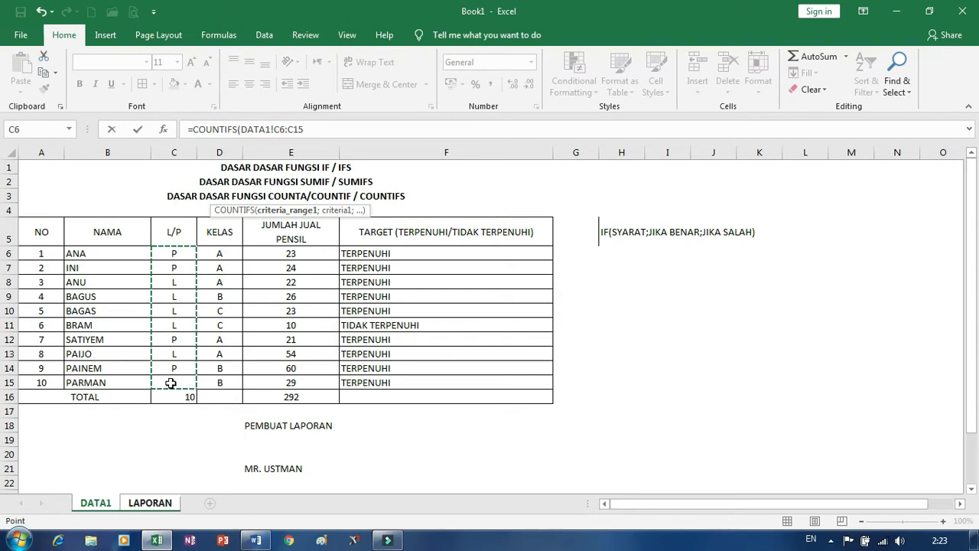
pyautogui.press('F4')
pyautogui.write(';')
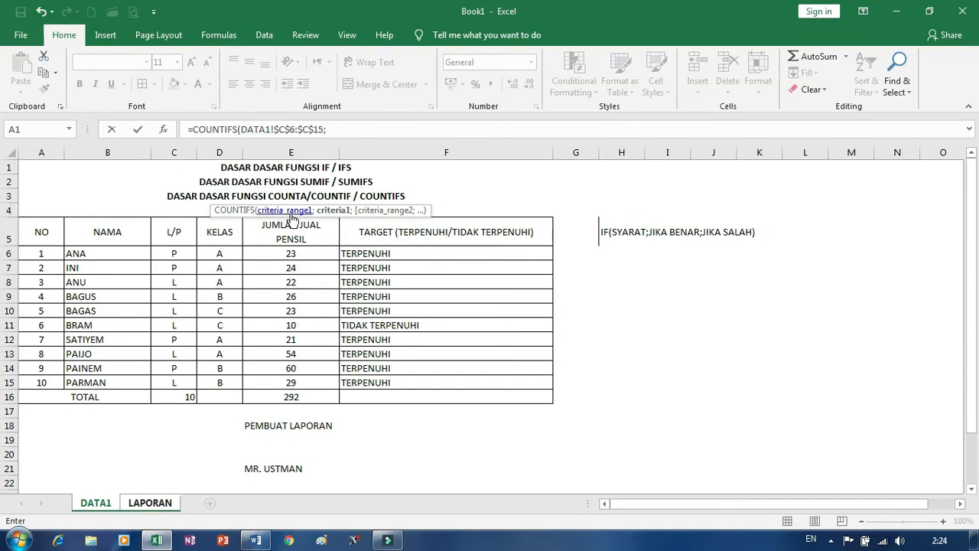
# - Complete the D3 COUNTIFS formula with criteria "P", range DATA1!$D$6:$D$15 and criteria "A", and check it against the L/P and KELAS data
pyautogui.click(342, 131)
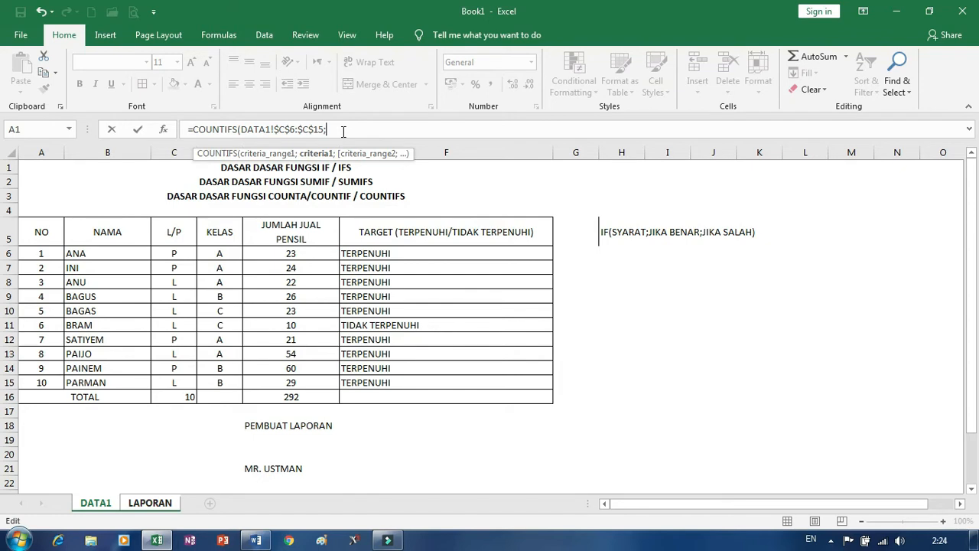
pyautogui.write('P";')
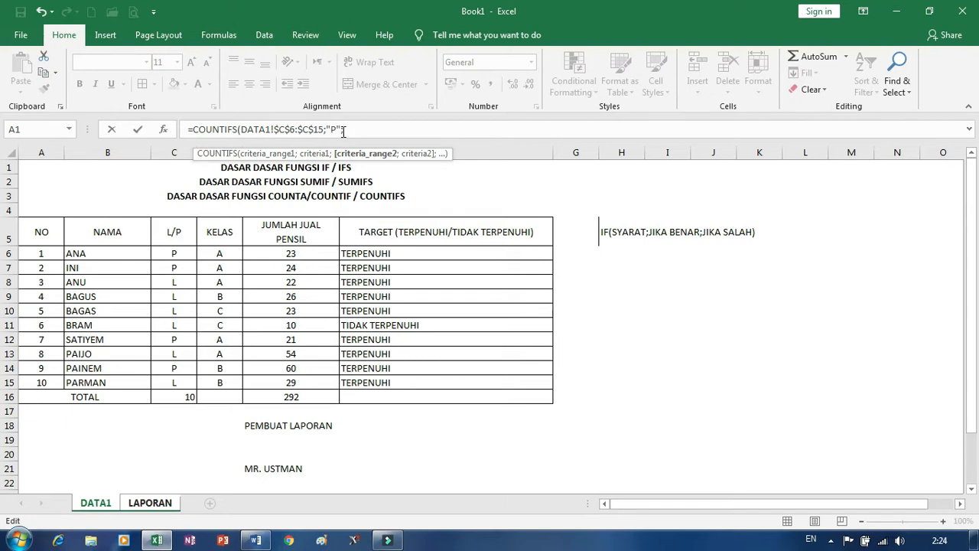
pyautogui.moveTo(220, 254); pyautogui.dragTo(220, 384)
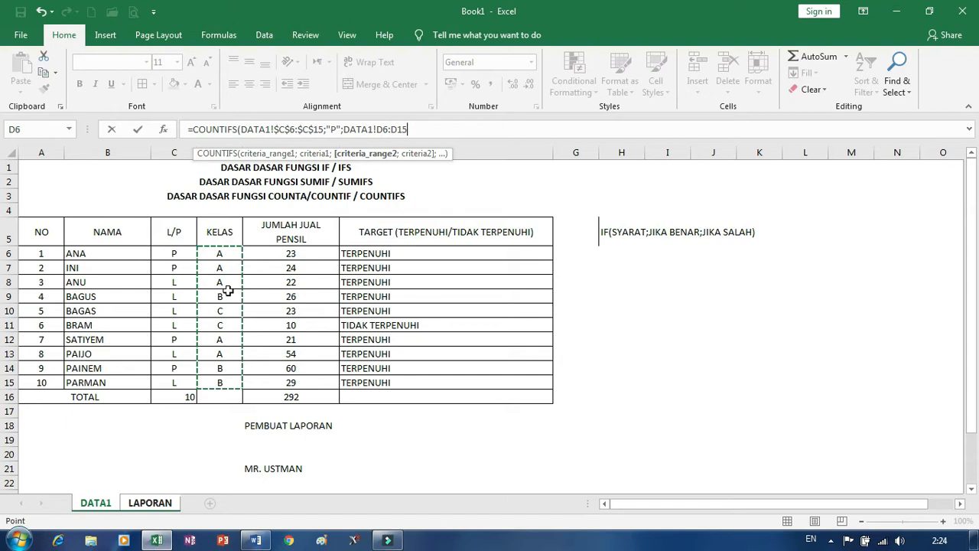
pyautogui.press('F4')
pyautogui.write(';"')
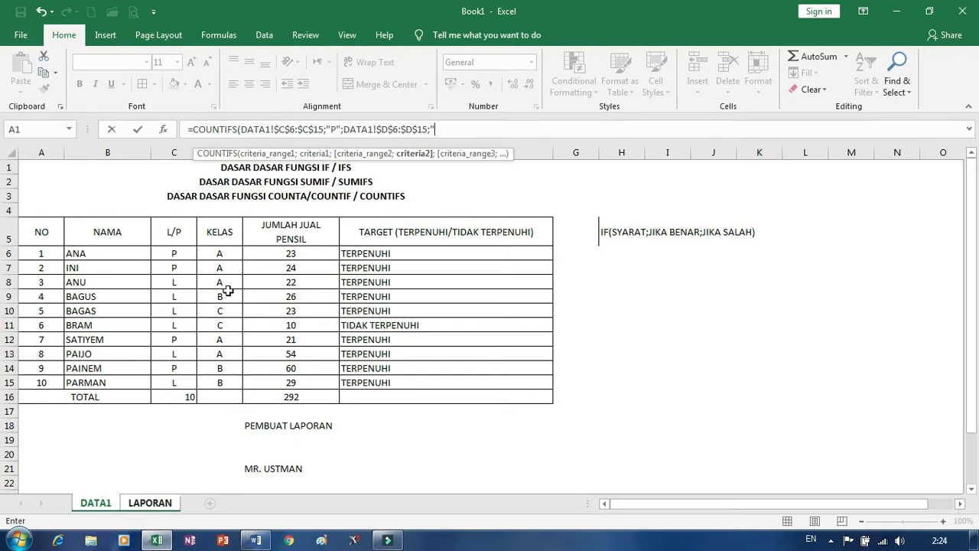
pyautogui.write('A")')
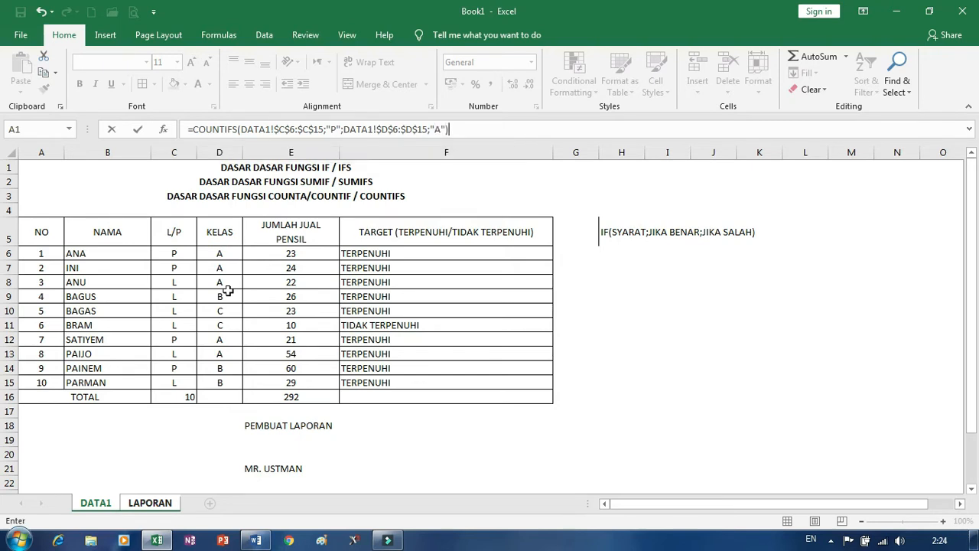
pyautogui.press('Return')
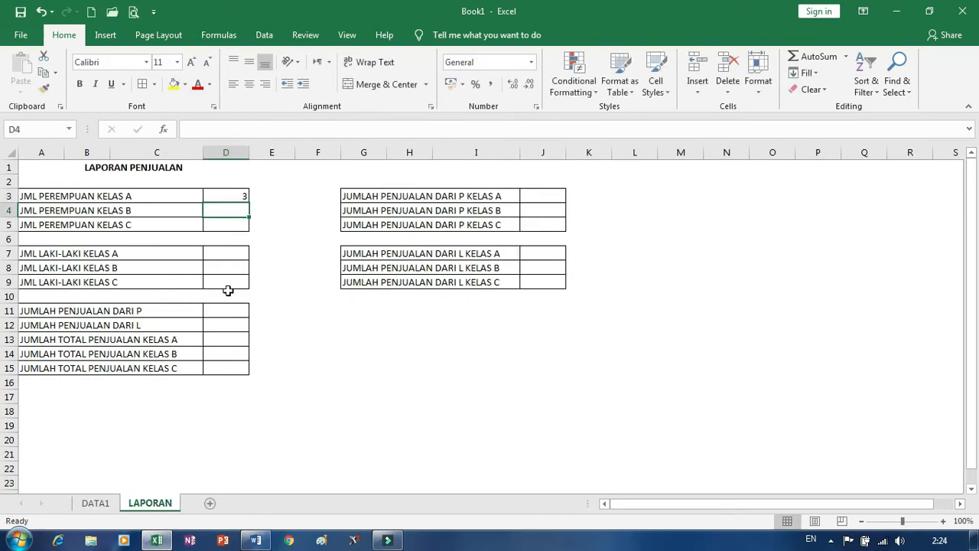
pyautogui.click(226, 193)
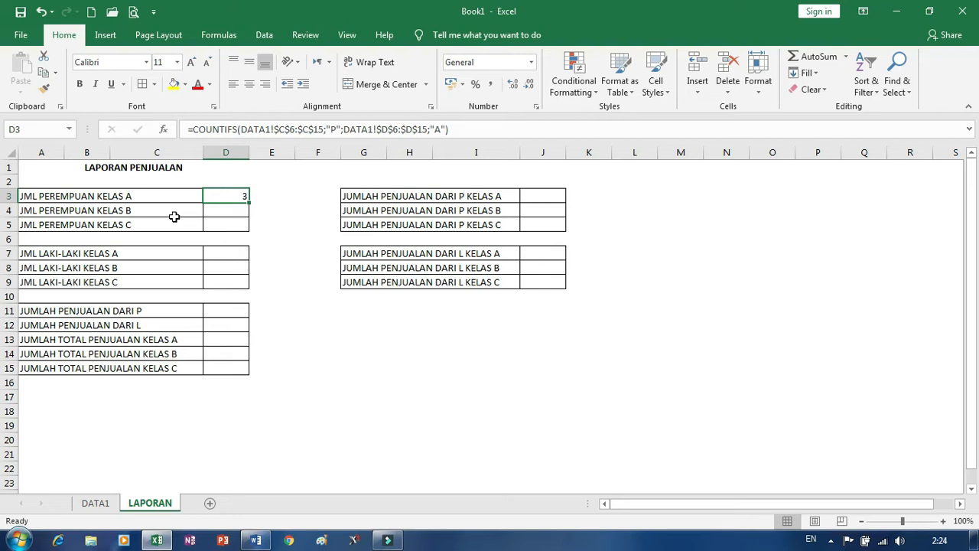
pyautogui.click(96, 503)
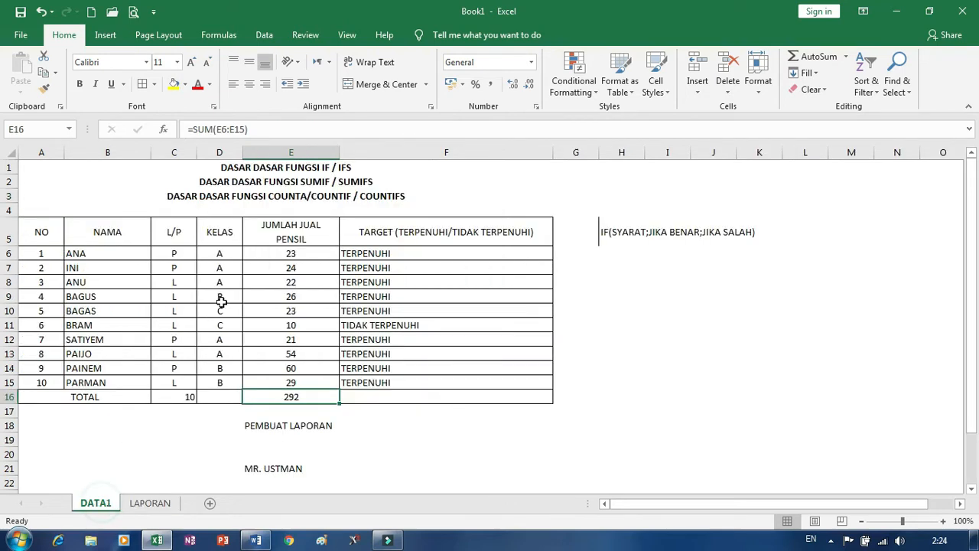
pyautogui.moveTo(175, 253); pyautogui.dragTo(218, 390)
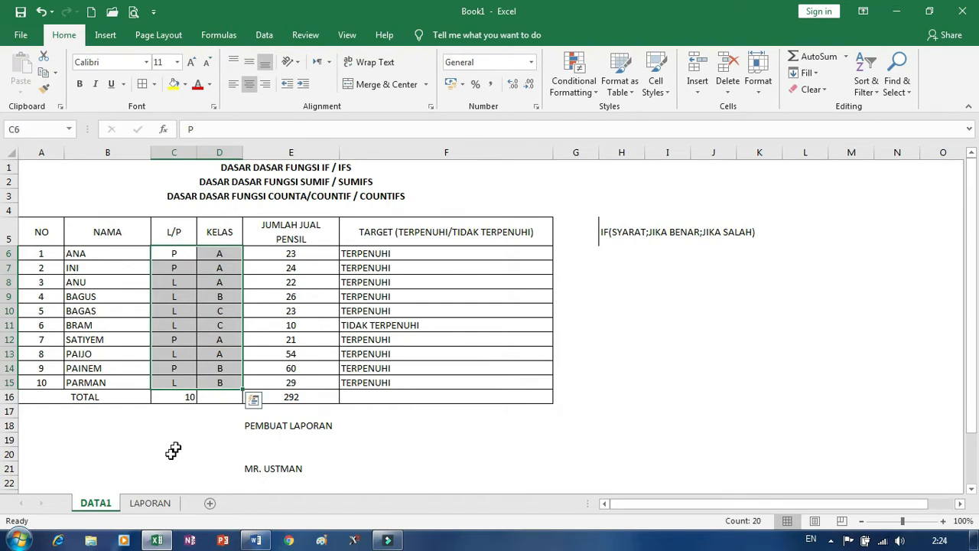
pyautogui.click(151, 505)
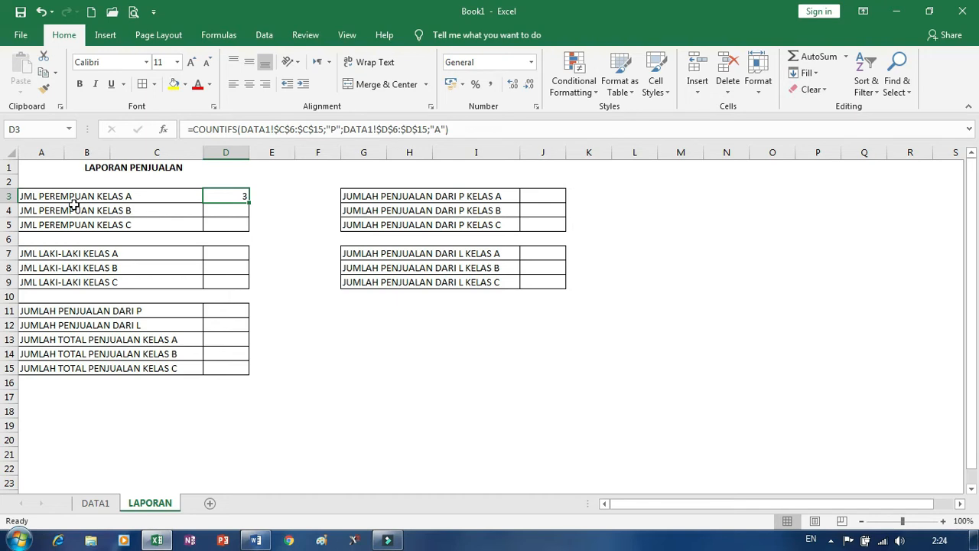
# - Fill the D3 formula down to D5, changing the class criteria to "B" in D4 and "C" in D5
pyautogui.moveTo(250, 204); pyautogui.dragTo(246, 228)
pyautogui.click(226, 211)
pyautogui.doubleClick(437, 129)
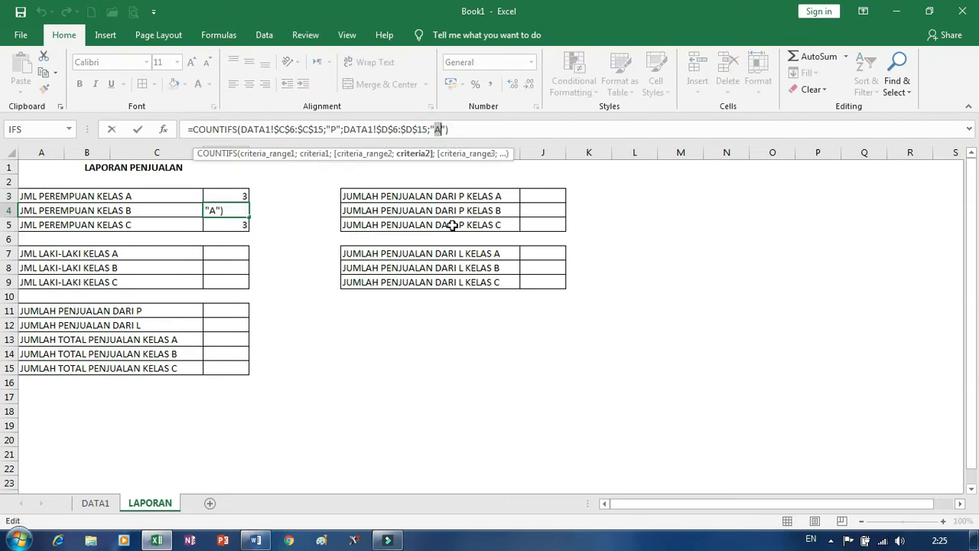
pyautogui.write('B')
pyautogui.press('Return')
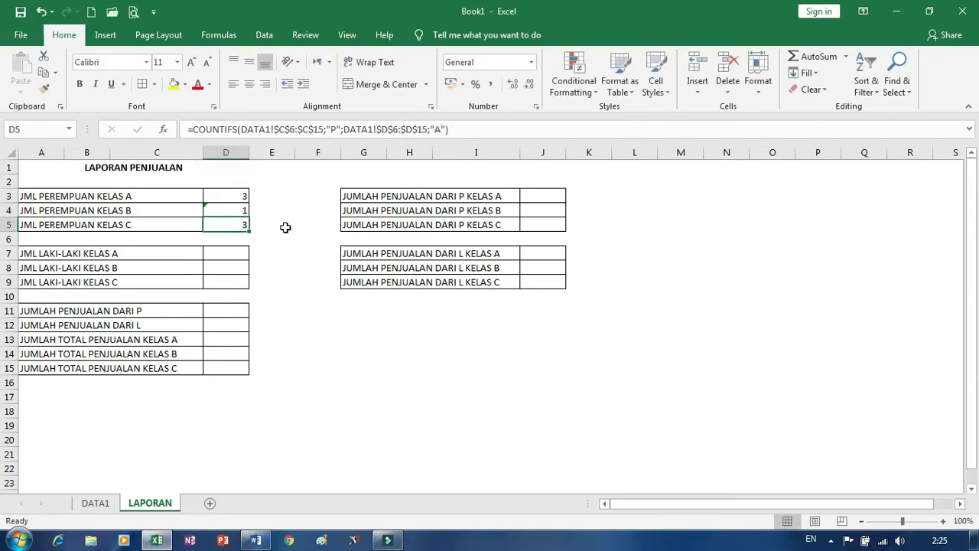
pyautogui.doubleClick(437, 129)
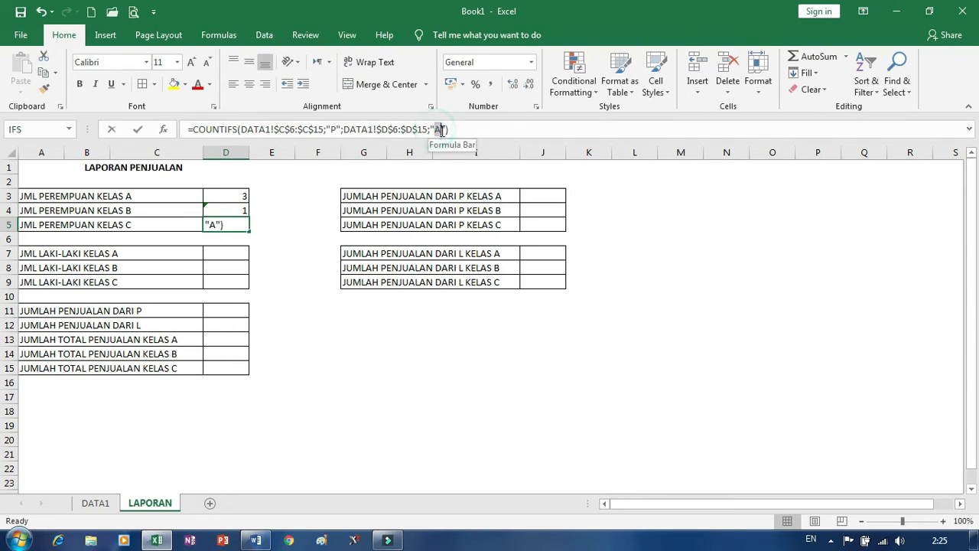
pyautogui.write('C')
pyautogui.press('Return')
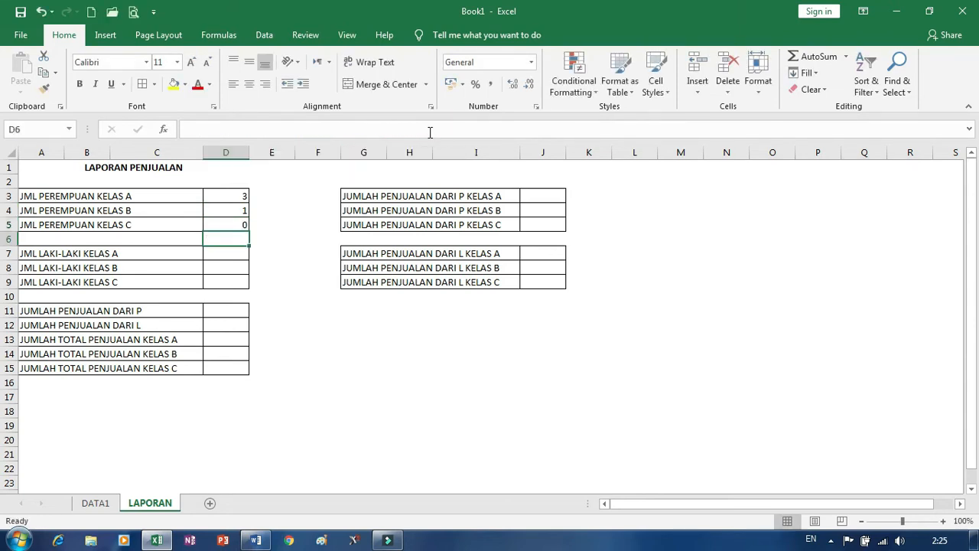
pyautogui.click(232, 225)
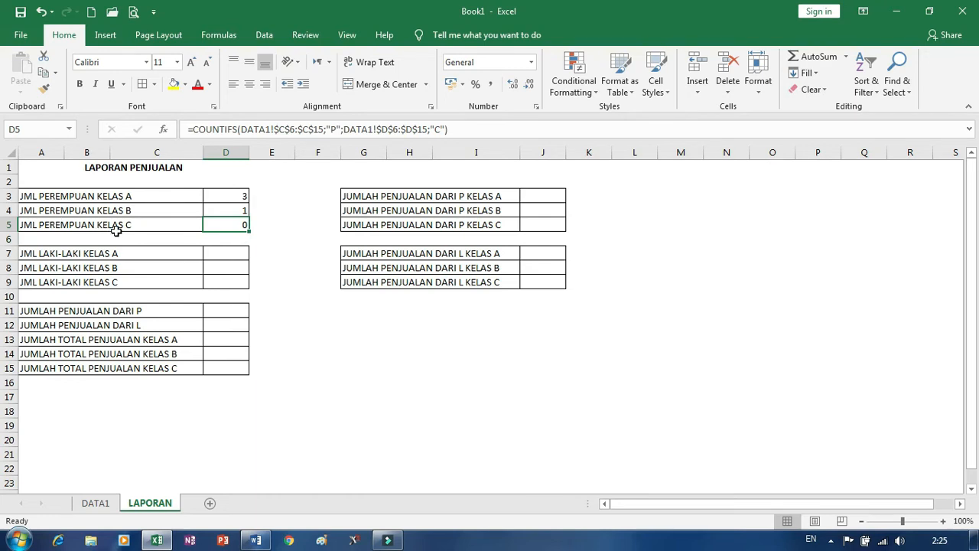
# - Copy the JML PEREMPUAN formulas in D3:D5 to the JML LAKI-LAKI cells D7:D9 and review the pasted formulas
pyautogui.click(225, 255)
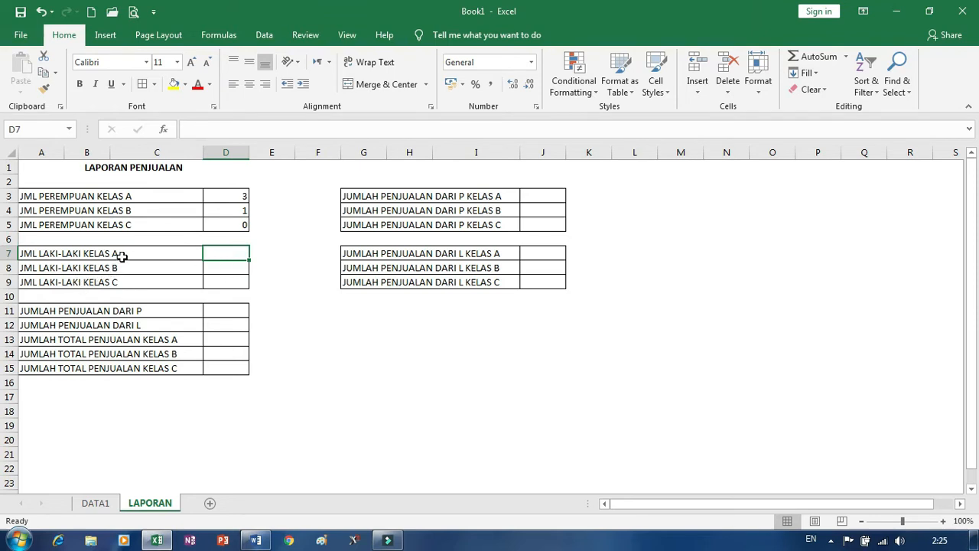
pyautogui.moveTo(238, 196); pyautogui.dragTo(237, 229)
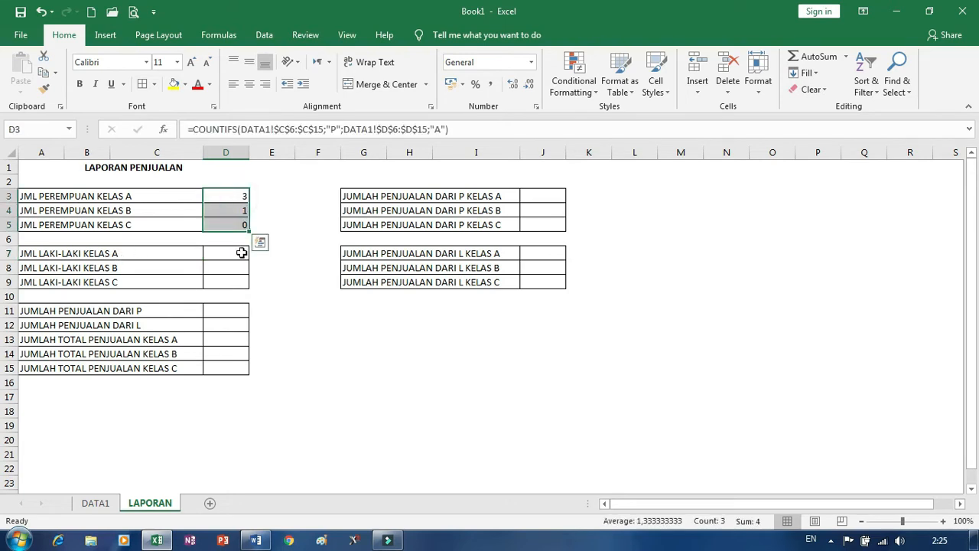
pyautogui.hotkey('ctrl', 'c')
pyautogui.click(239, 253)
pyautogui.hotkey('ctrl', 'v')
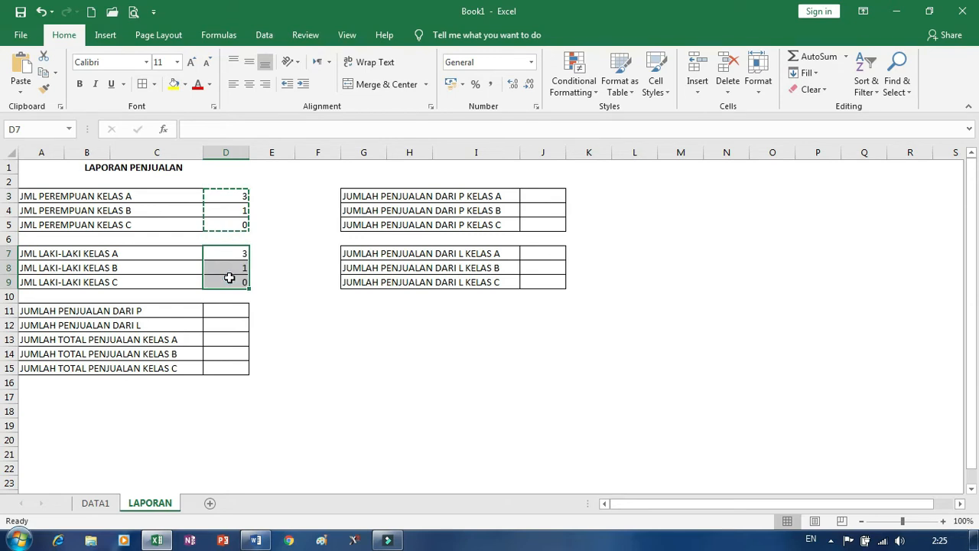
pyautogui.click(234, 255)
pyautogui.click(234, 269)
pyautogui.click(229, 283)
pyautogui.click(225, 268)
pyautogui.click(231, 253)
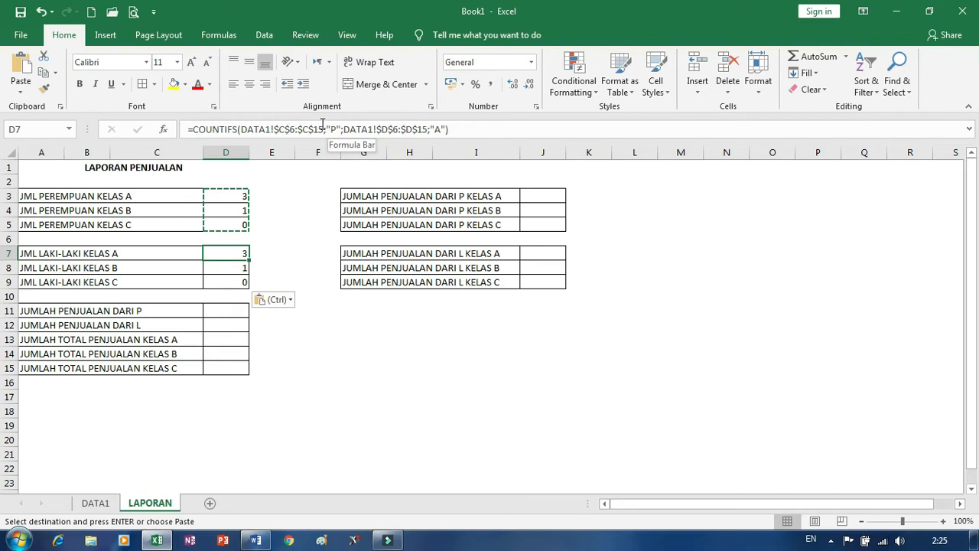
pyautogui.click(230, 267)
# - Change the gender criteria to "L" in the COUNTIFS formulas of D7, D8 and D9
pyautogui.click(241, 253)
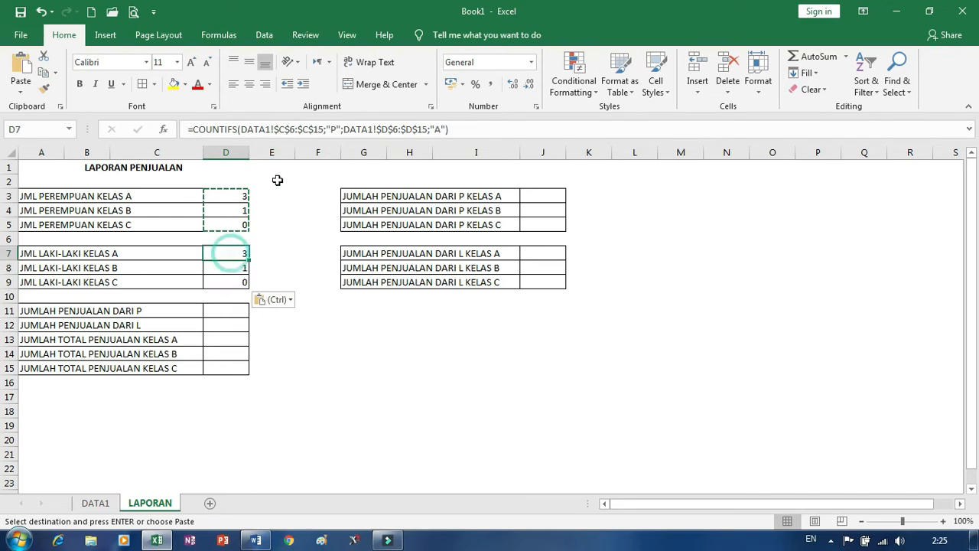
pyautogui.click(329, 129)
pyautogui.doubleClick(334, 130)
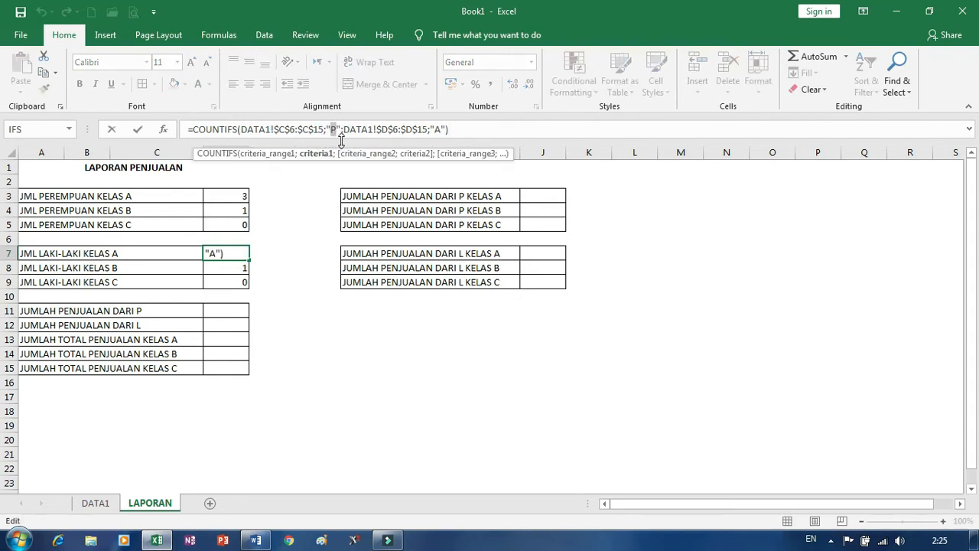
pyautogui.write('L')
pyautogui.press('Return')
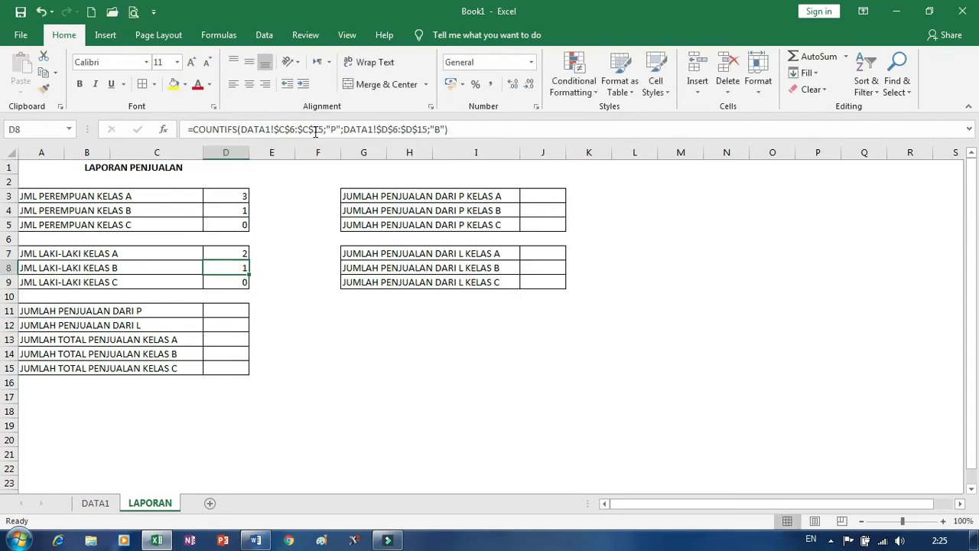
pyautogui.doubleClick(334, 130)
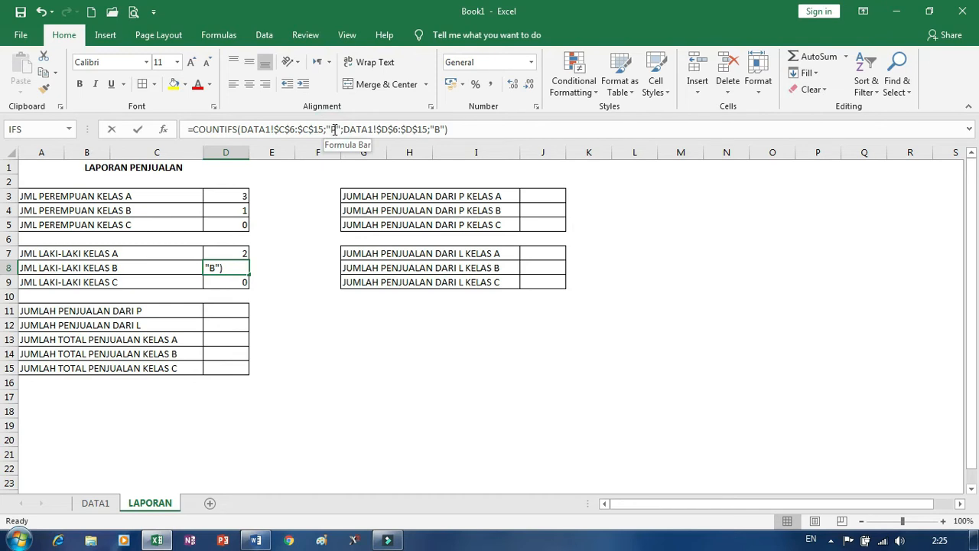
pyautogui.write('L')
pyautogui.press('Return')
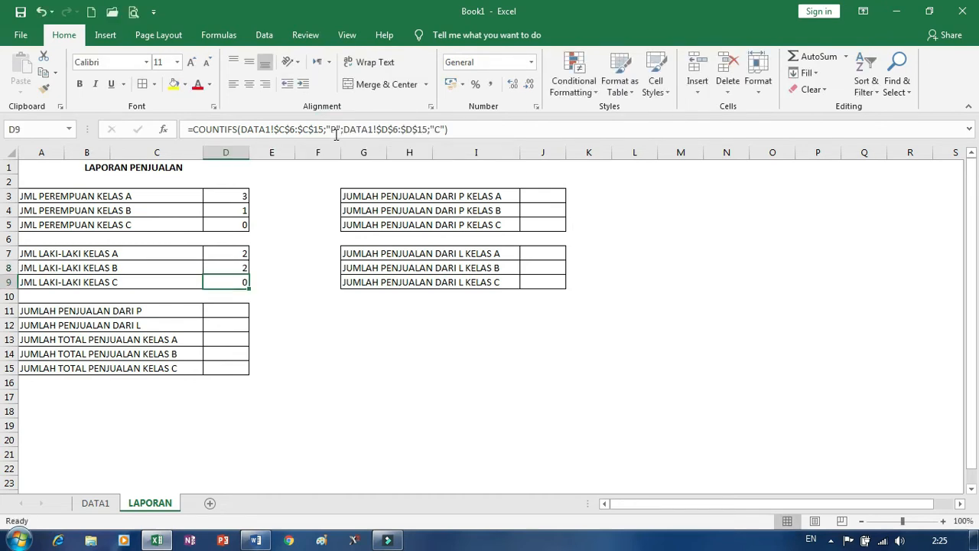
pyautogui.doubleClick(333, 129)
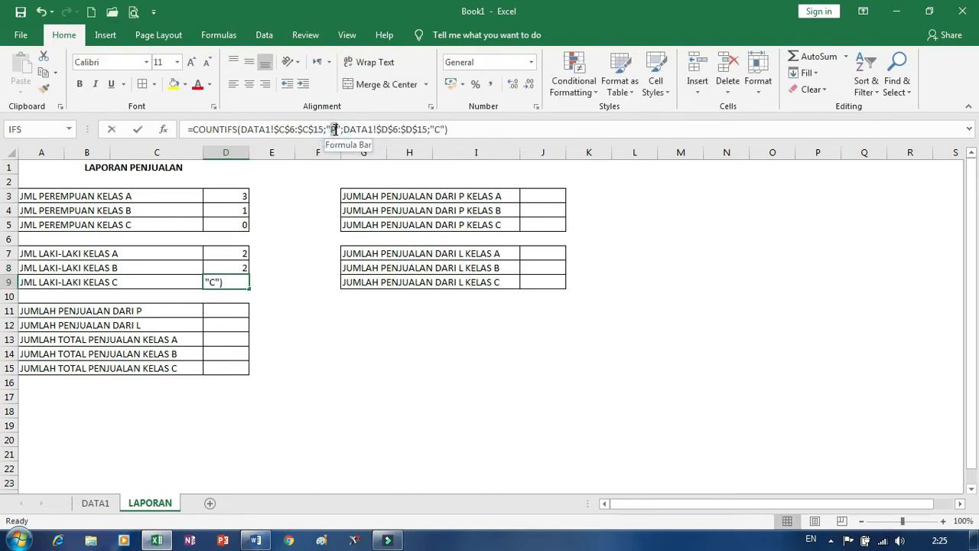
pyautogui.write('L')
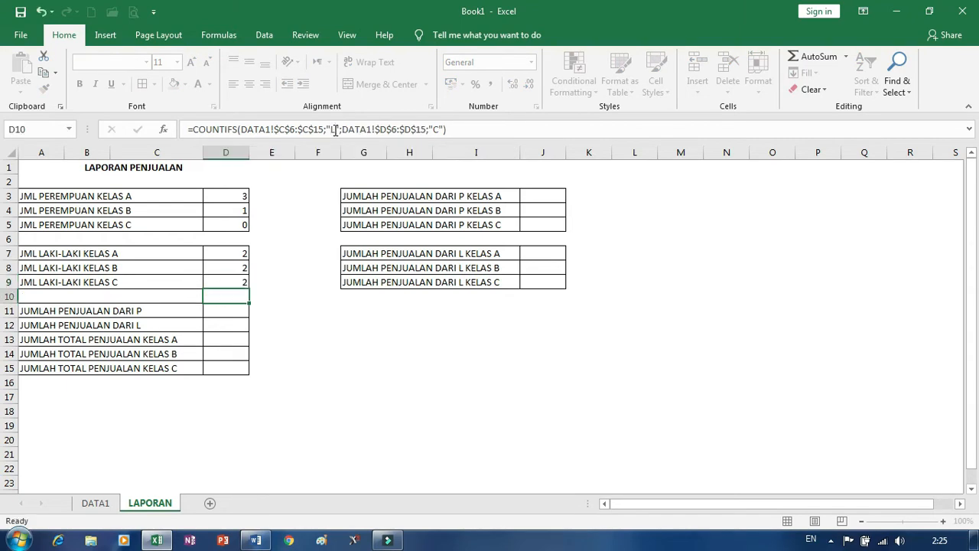
pyautogui.press('Return')
pyautogui.press('Up')
pyautogui.press('Up')
pyautogui.press('Up')
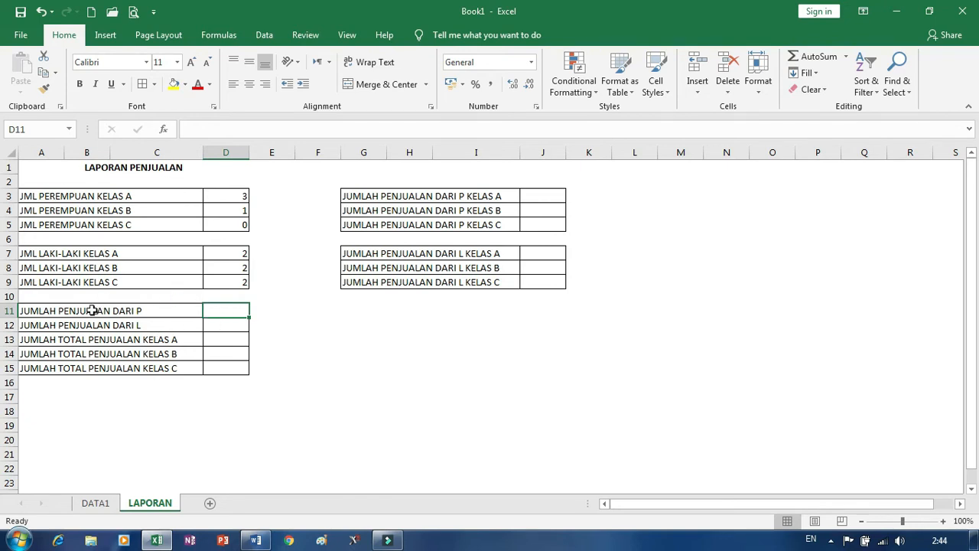
# - Examine the JUMLAH JUAL PENSIL and L/P columns on DATA1 as the source for the JUMLAH PENJUALAN DARI P figure
pyautogui.click(95, 502)
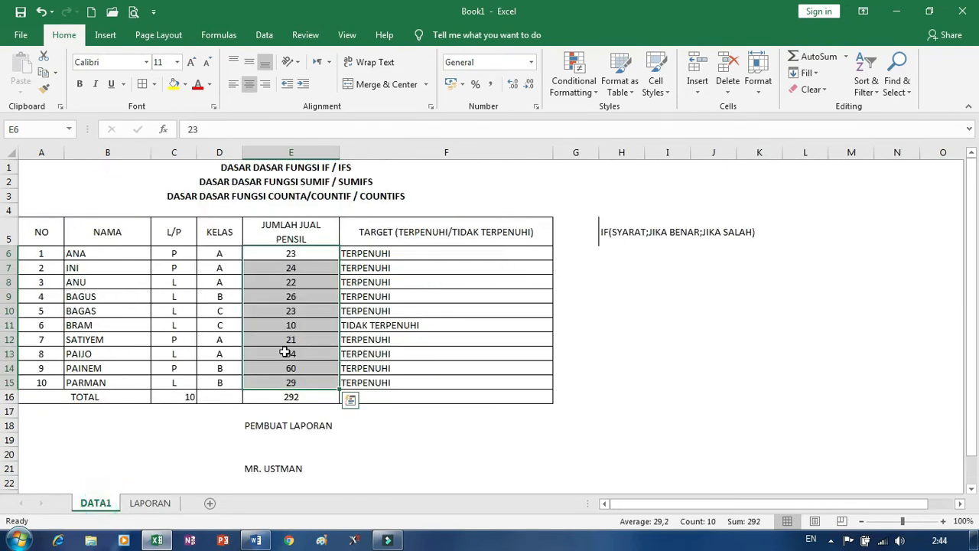
pyautogui.click(291, 268)
pyautogui.click(291, 338)
pyautogui.moveTo(295, 258); pyautogui.dragTo(290, 380)
pyautogui.moveTo(174, 256); pyautogui.dragTo(174, 380)
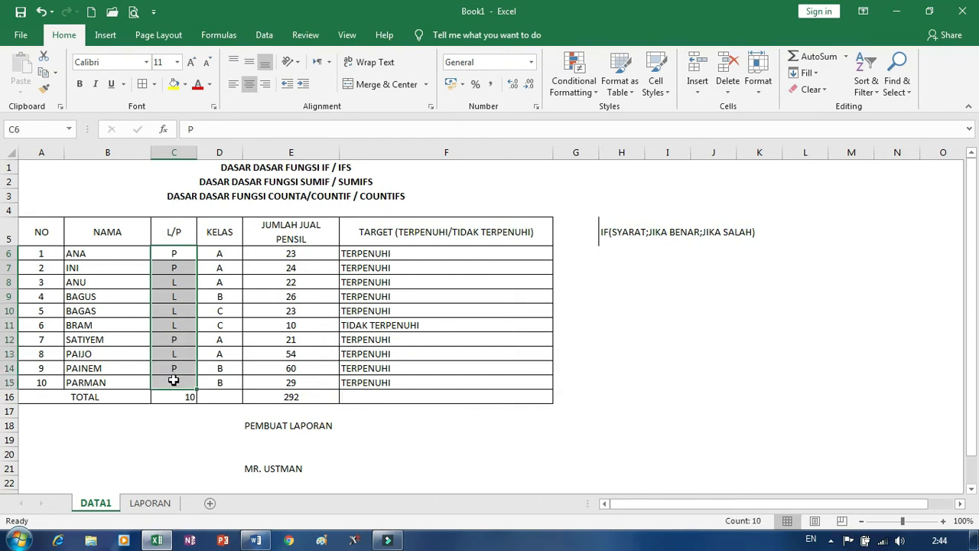
pyautogui.click(291, 296)
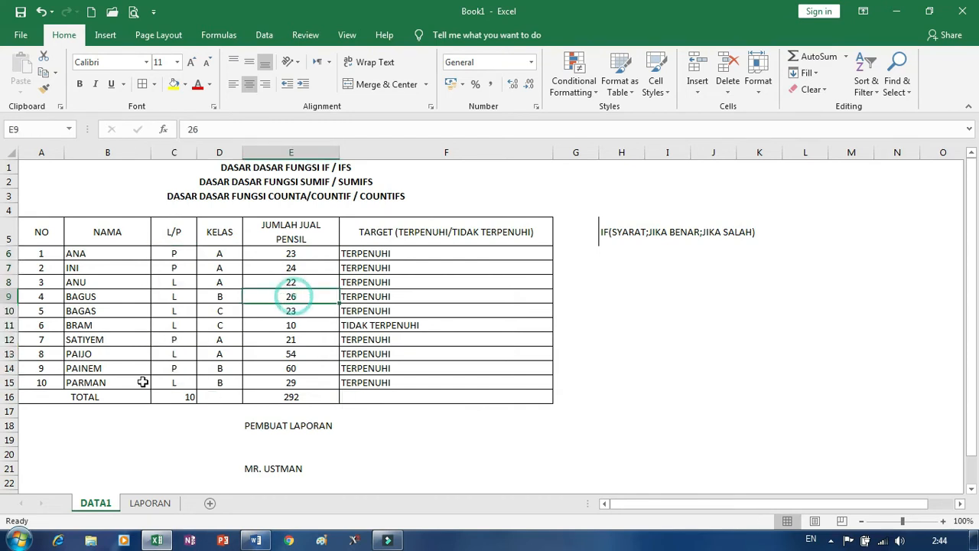
# - Start a SUMIF formula in cell D11 of LAPORAN with the absolute criteria range DATA1!$C$6:$C$15
pyautogui.click(150, 503)
pyautogui.write('=SUM(')
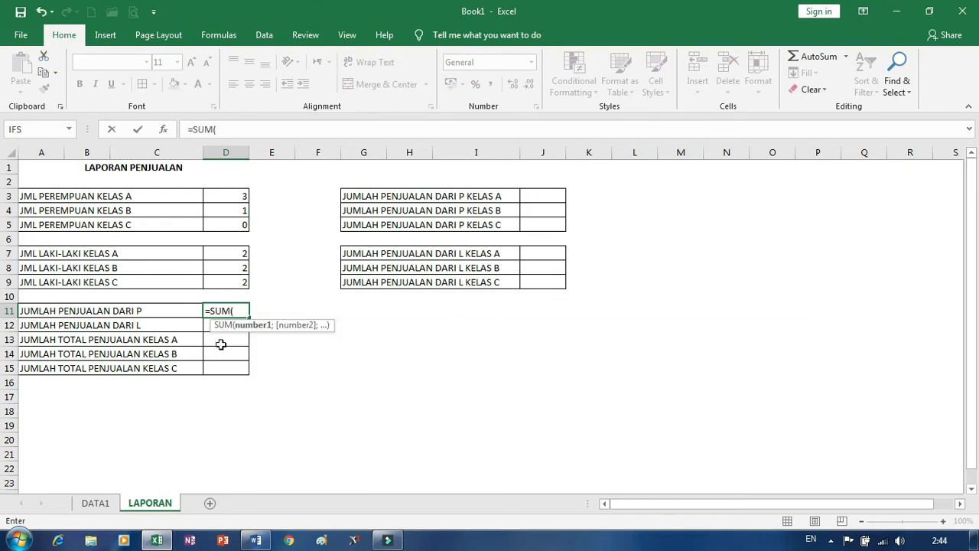
pyautogui.press('BackSpace')
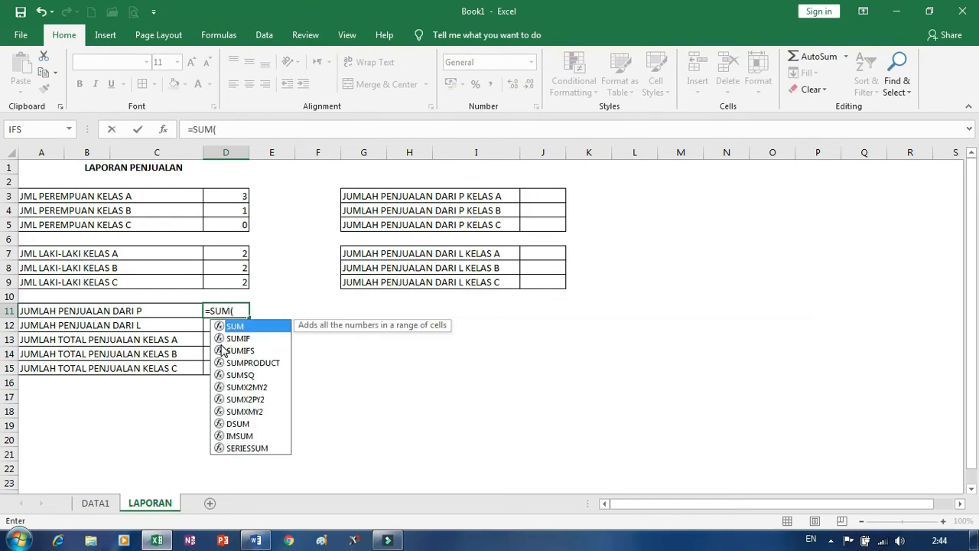
pyautogui.write('IFS')
pyautogui.press('BackSpace')
pyautogui.write('(')
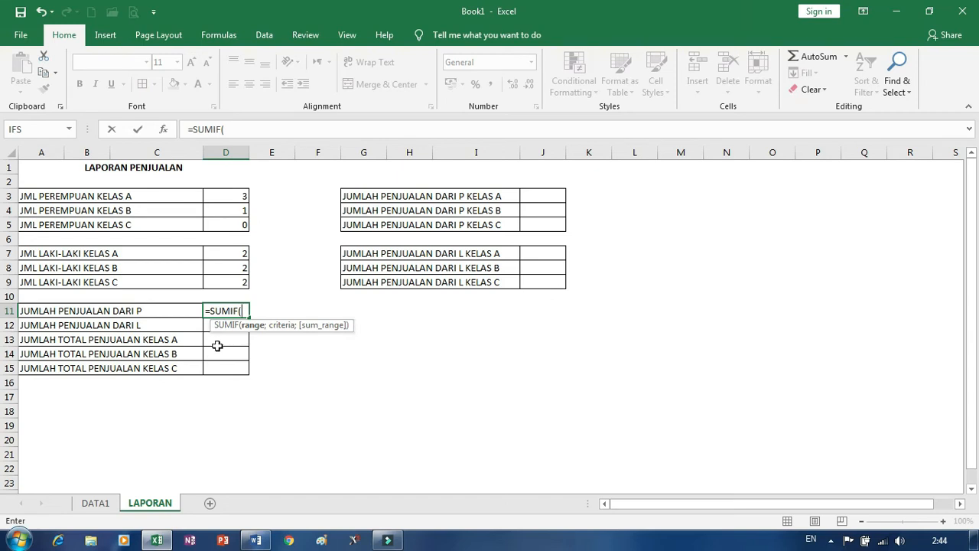
pyautogui.click(96, 503)
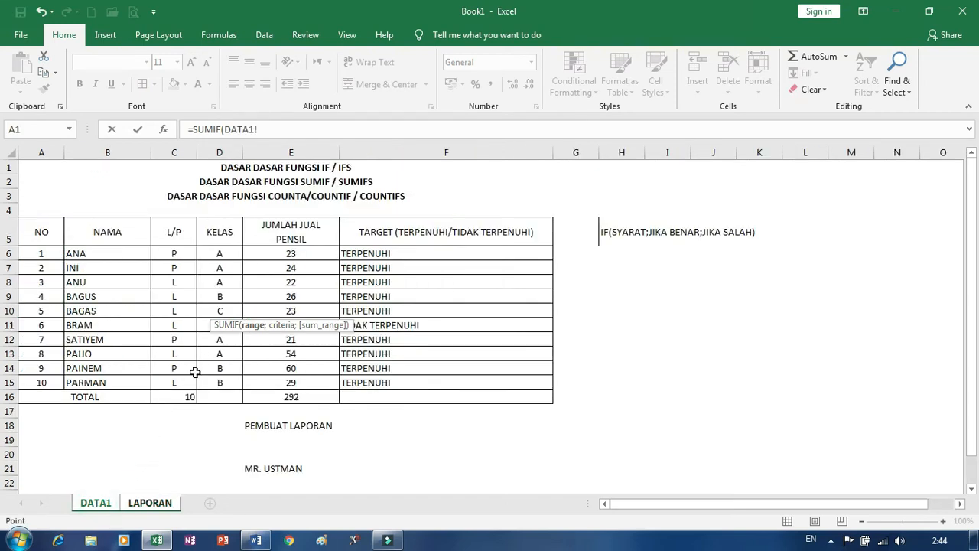
pyautogui.moveTo(176, 256); pyautogui.dragTo(176, 381)
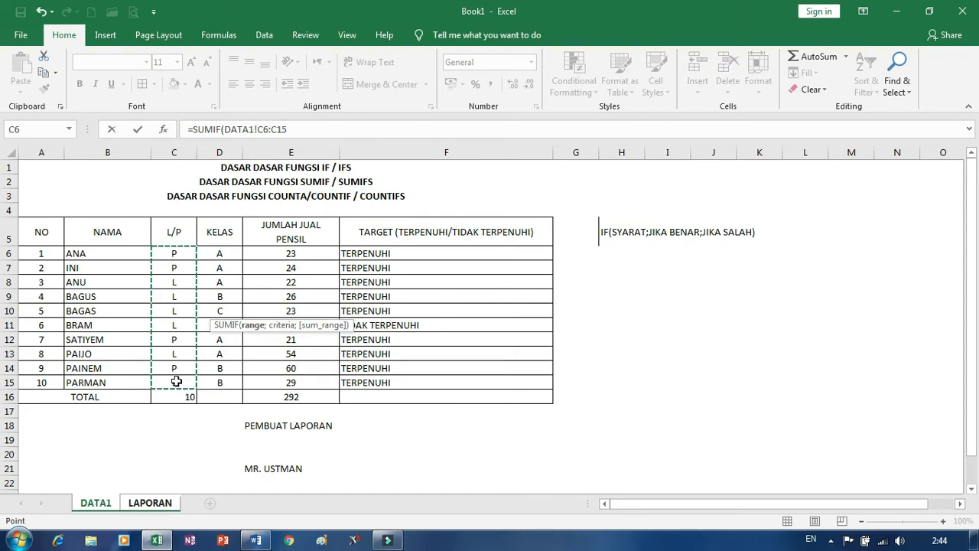
pyautogui.press('F4')
pyautogui.write(';')
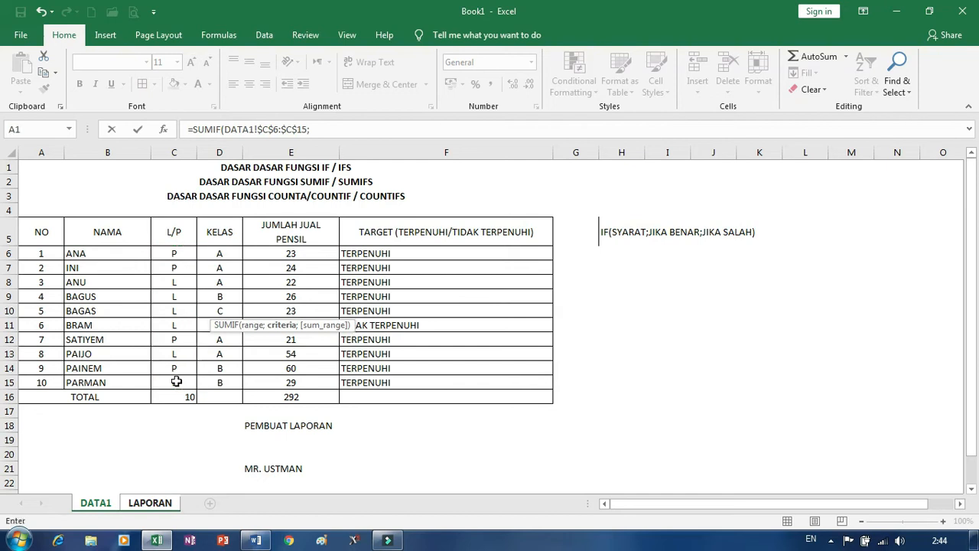
# - Complete the D11 SUMIF formula with the criterion "P" and the absolute sum range DATA1!$E$6:$E$15
pyautogui.write('"P')
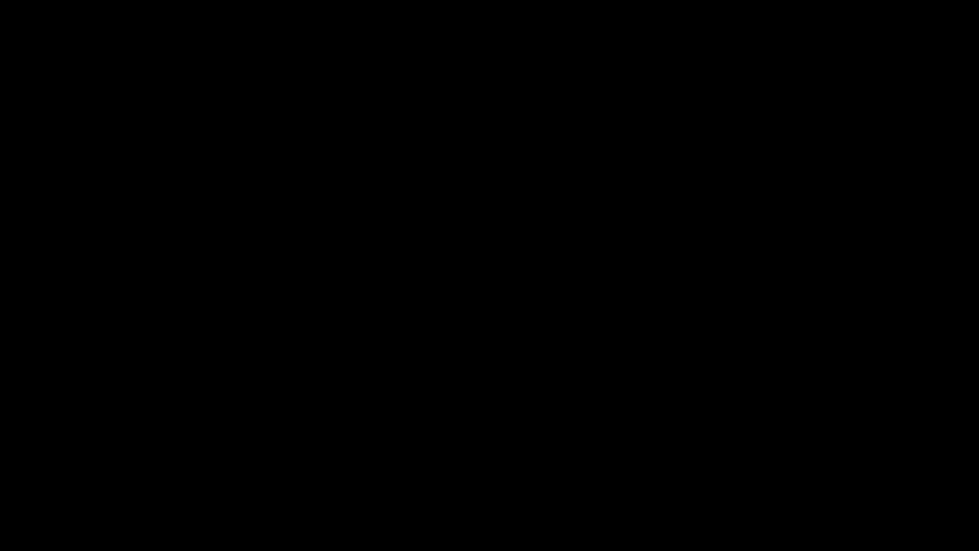
pyautogui.write('";')
pyautogui.moveTo(297, 254); pyautogui.dragTo(294, 381)
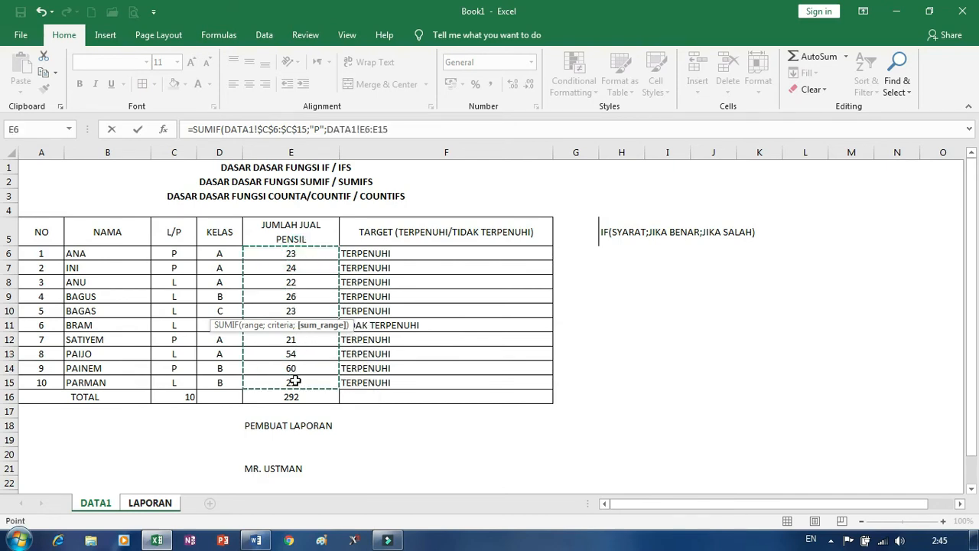
pyautogui.press('F4')
pyautogui.write(')')
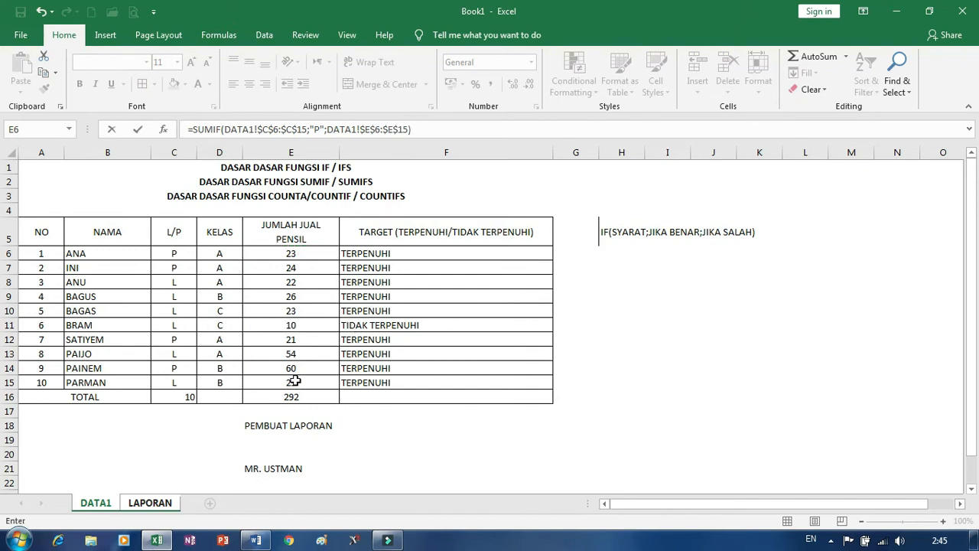
pyautogui.press('Return')
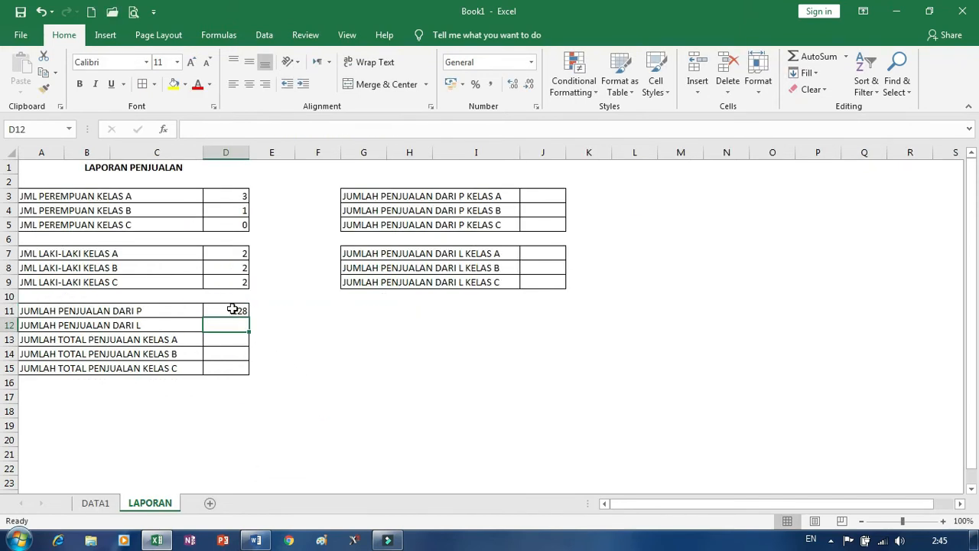
# - Fill the D11 formula down to D12 and change its criterion to "L" for JUMLAH PENJUALAN DARI L
pyautogui.click(236, 311)
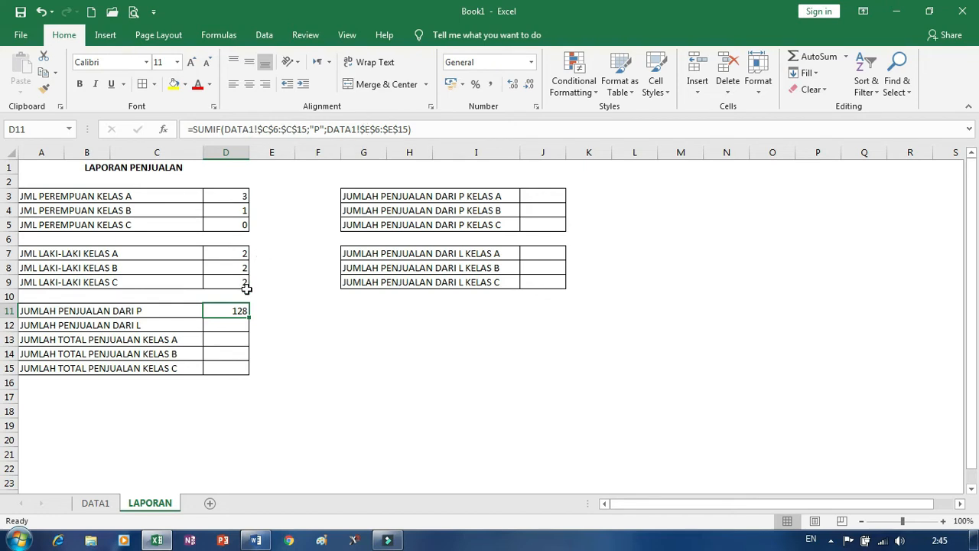
pyautogui.moveTo(251, 320); pyautogui.dragTo(254, 331)
pyautogui.press('Down')
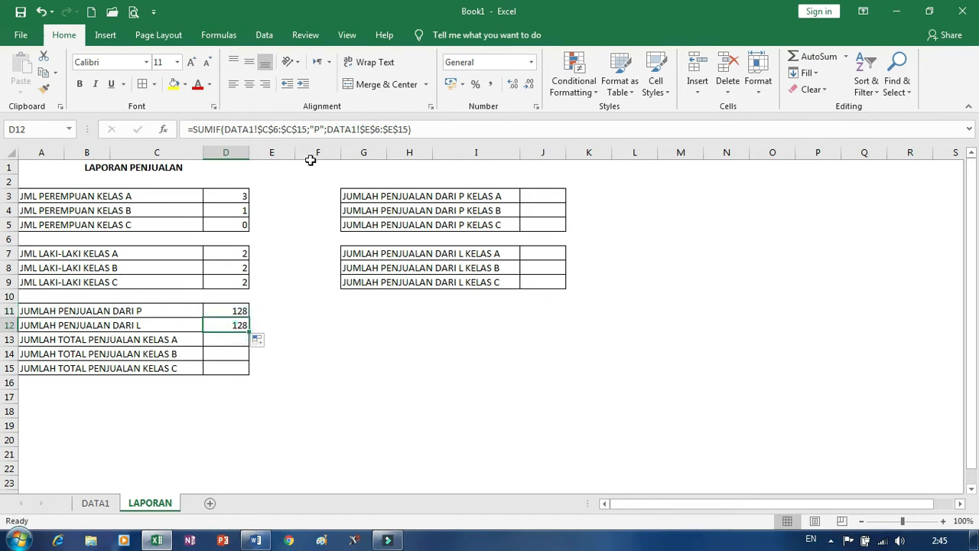
pyautogui.doubleClick(316, 129)
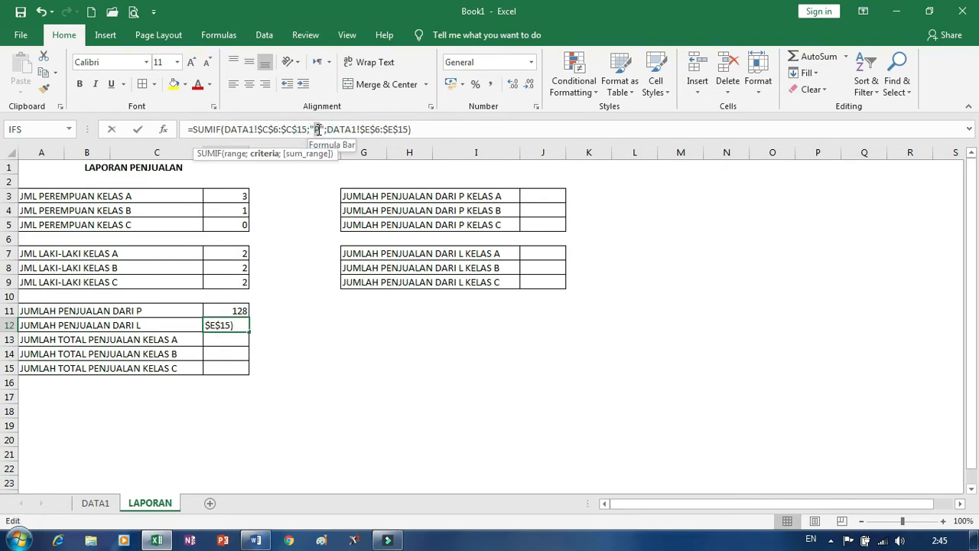
pyautogui.write('L')
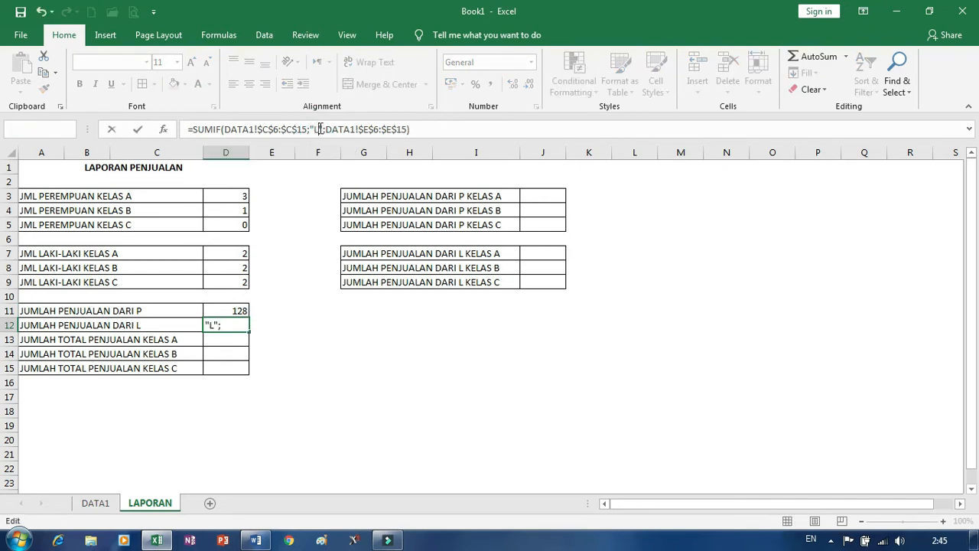
pyautogui.press('Return')
pyautogui.click(77, 320)
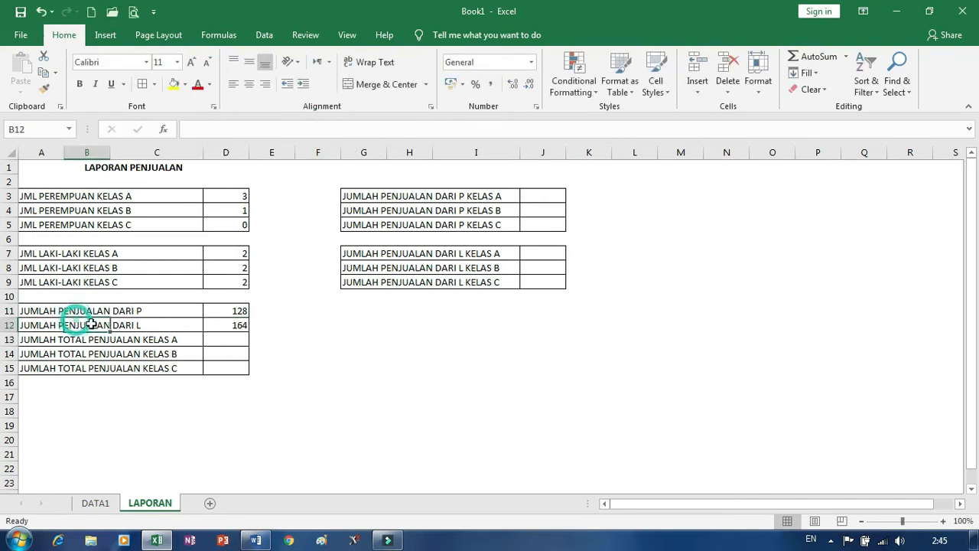
pyautogui.click(223, 326)
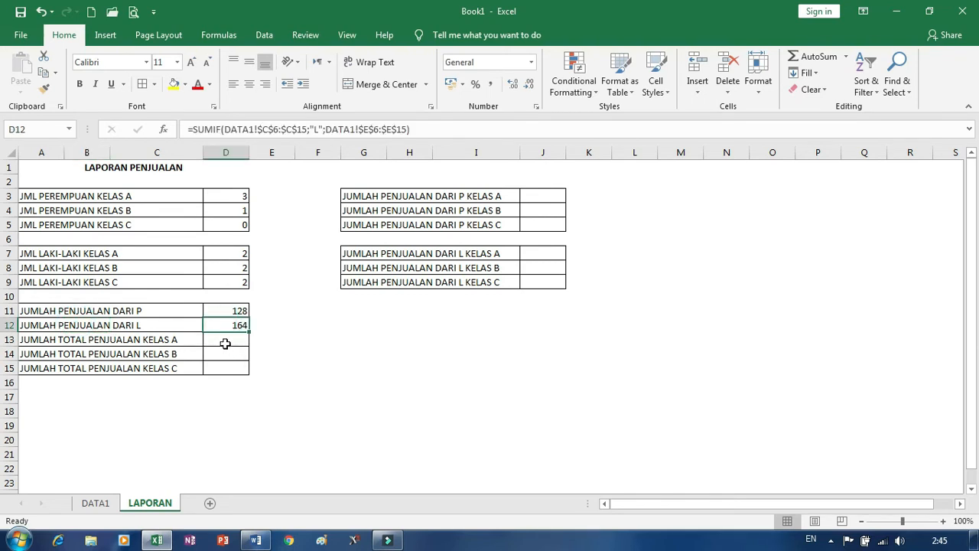
# - Examine the JUMLAH TOTAL PENJUALAN KELAS A to C rows on LAPORAN and their source column JUMLAH JUAL PENSIL on DATA1
pyautogui.click(225, 343)
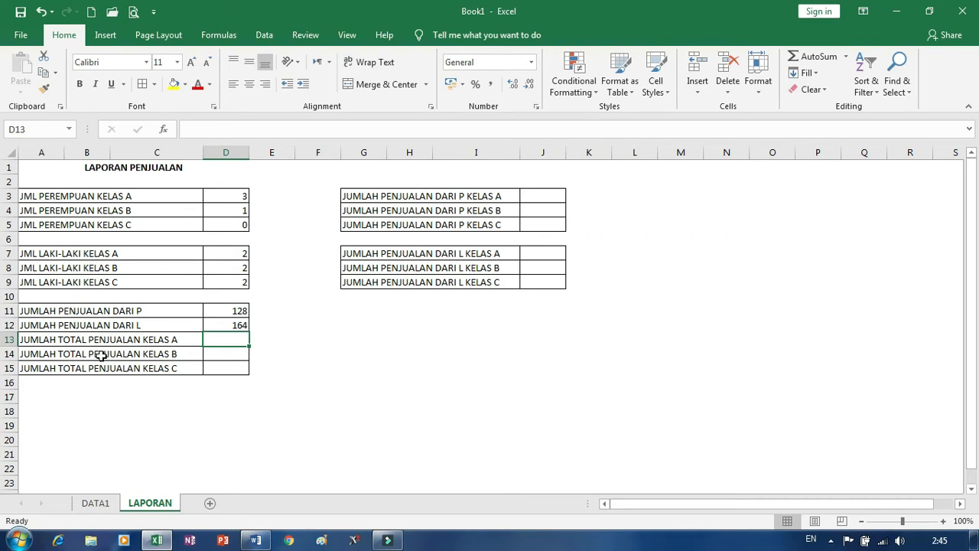
pyautogui.click(227, 350)
pyautogui.click(230, 365)
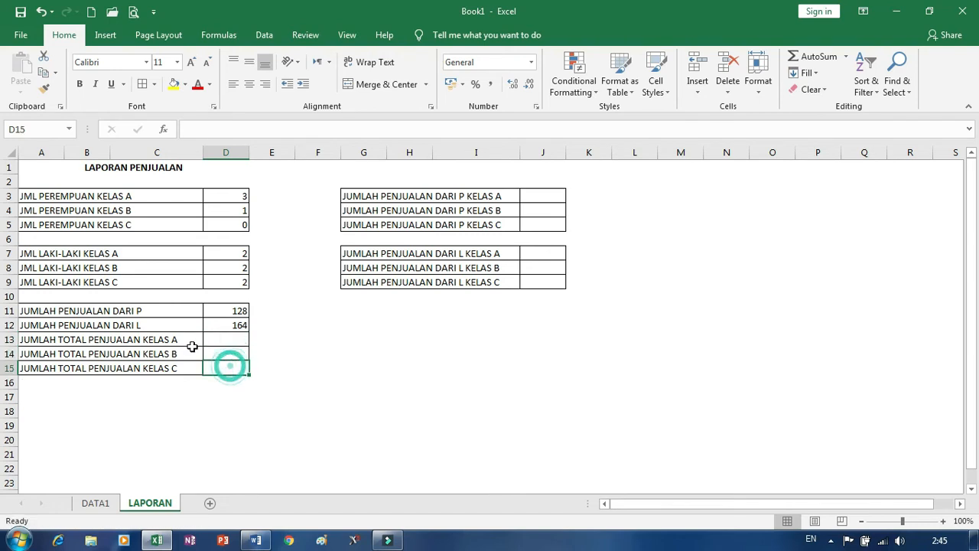
pyautogui.click(171, 339)
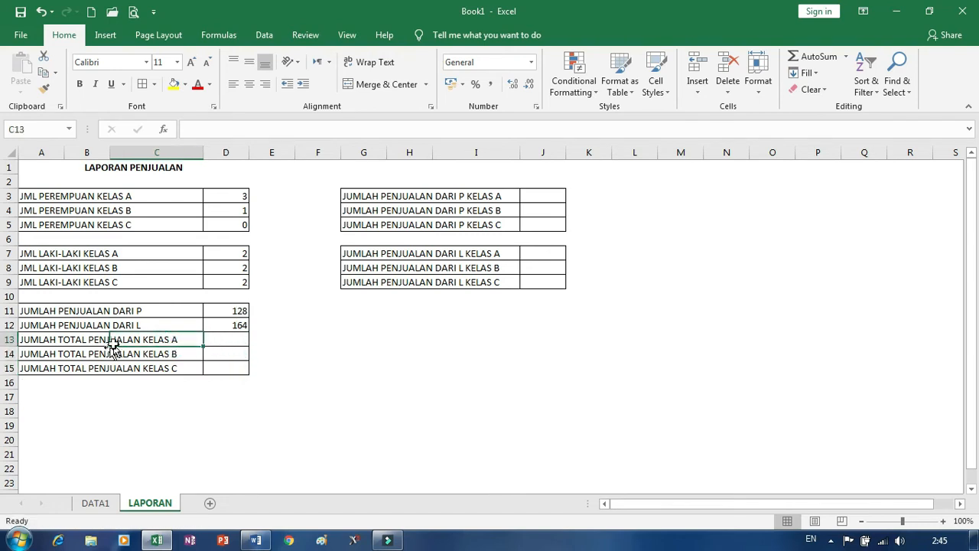
pyautogui.click(227, 344)
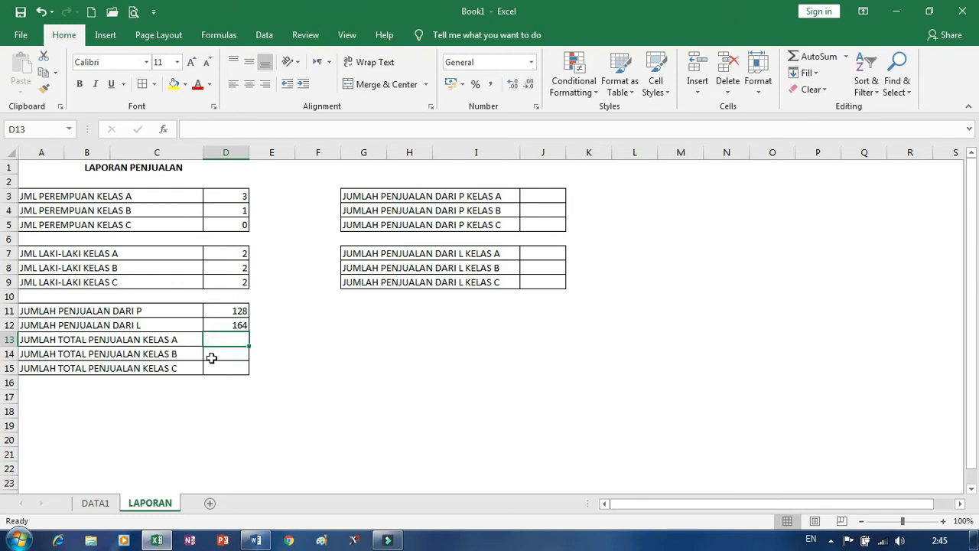
pyautogui.click(97, 504)
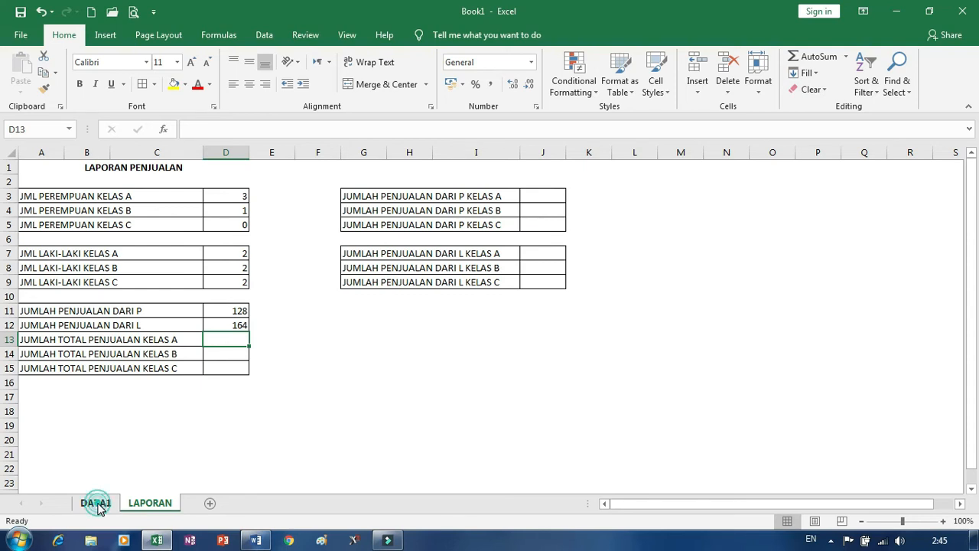
pyautogui.click(322, 351)
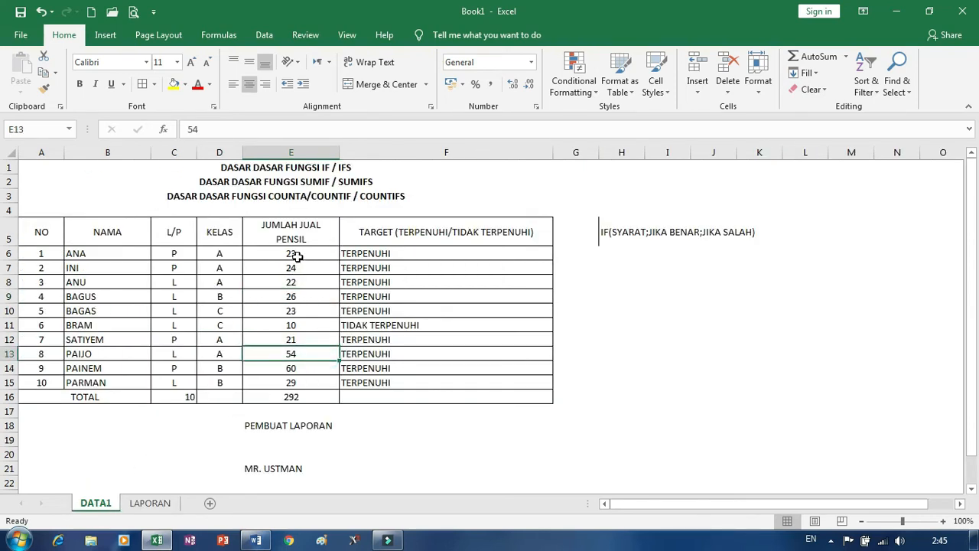
pyautogui.moveTo(297, 252); pyautogui.dragTo(286, 382)
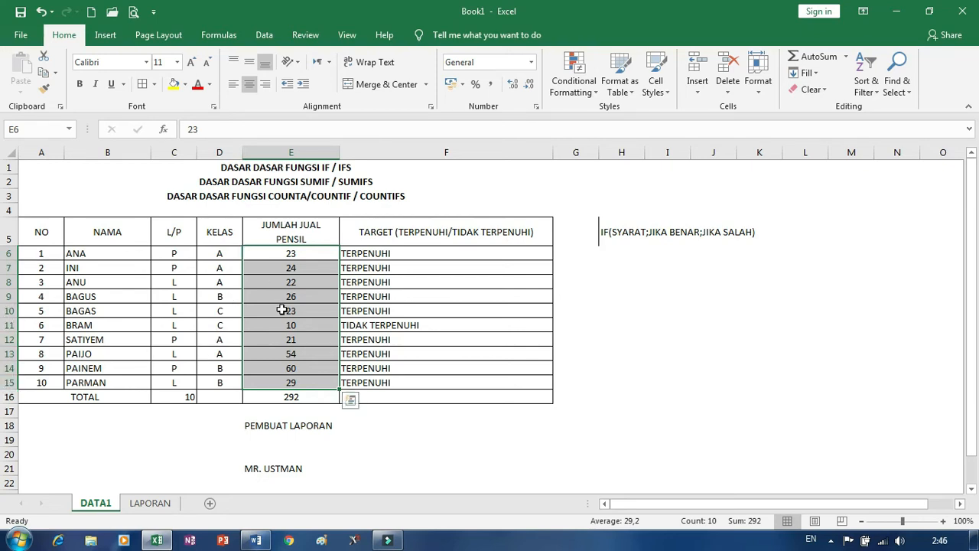
pyautogui.click(289, 367)
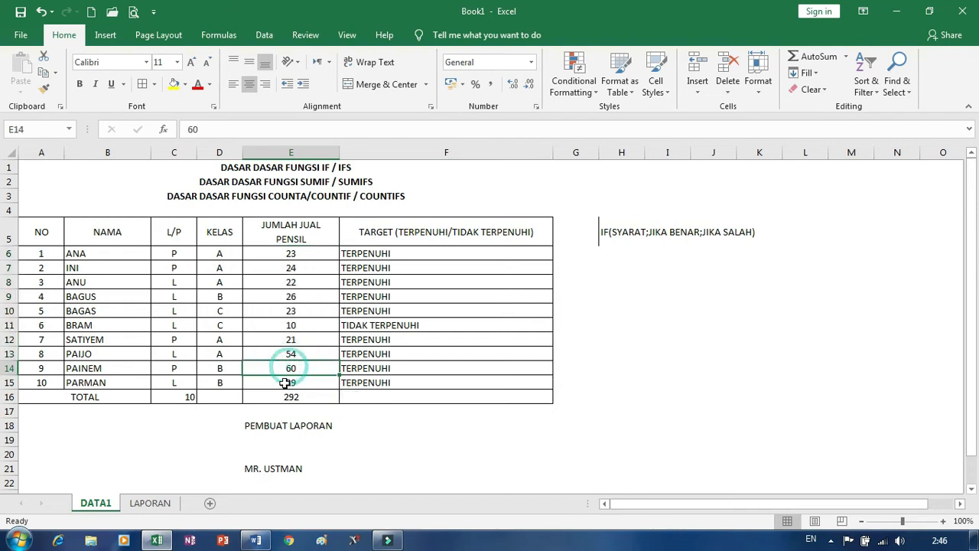
pyautogui.click(285, 382)
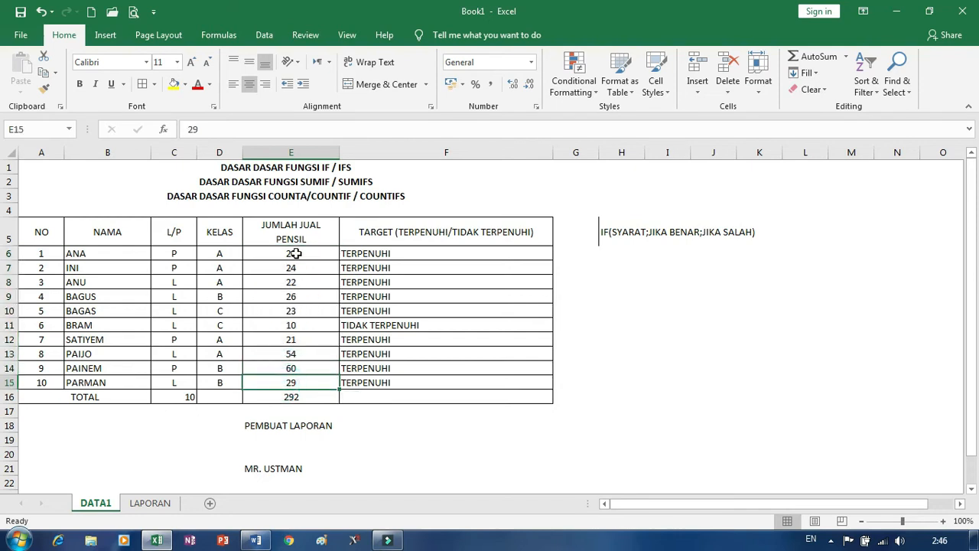
# - Define the name HASILJUAL for the JUMLAH JUAL PENSIL values in E6:E15 on DATA1
pyautogui.moveTo(295, 254); pyautogui.dragTo(290, 383)
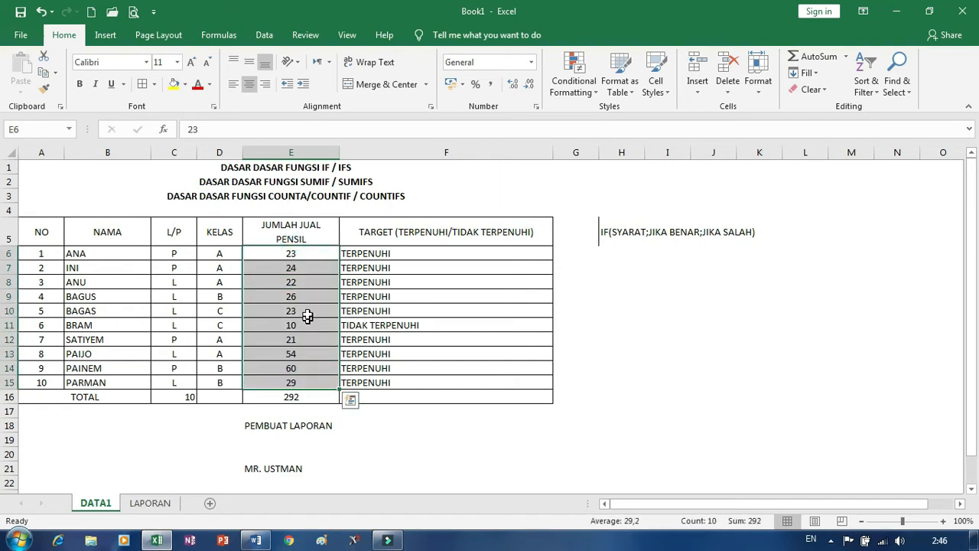
pyautogui.click(42, 129)
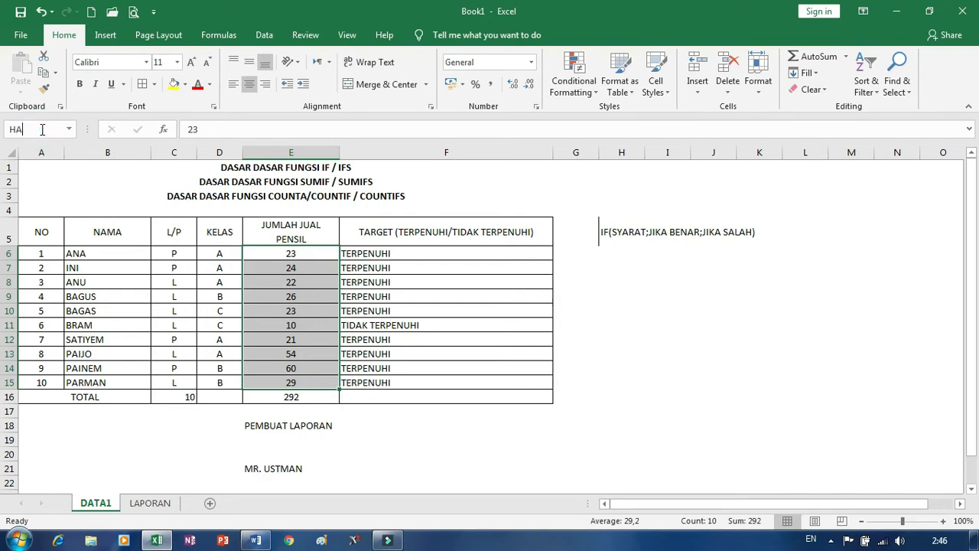
pyautogui.press('Return')
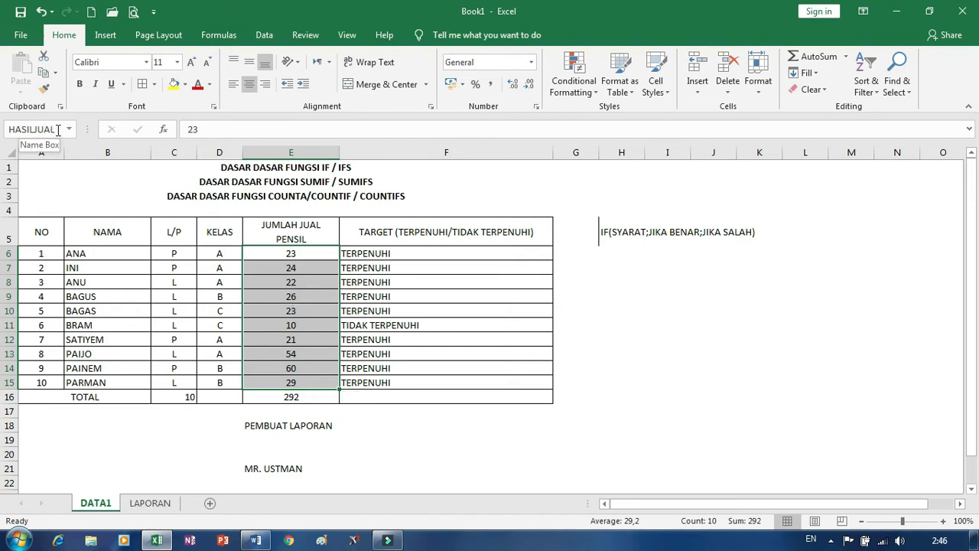
# - Reselect E6:E15 to check that the range carries the name HASILJUAL
pyautogui.click(275, 311)
pyautogui.click(407, 309)
pyautogui.click(306, 255)
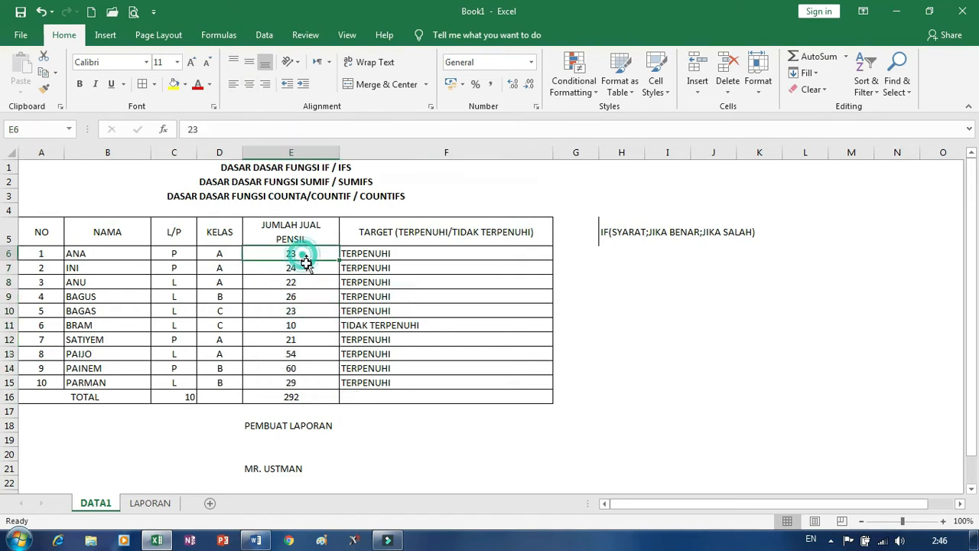
pyautogui.moveTo(300, 255); pyautogui.dragTo(297, 382)
pyautogui.click(407, 285)
pyautogui.moveTo(295, 255); pyautogui.dragTo(308, 382)
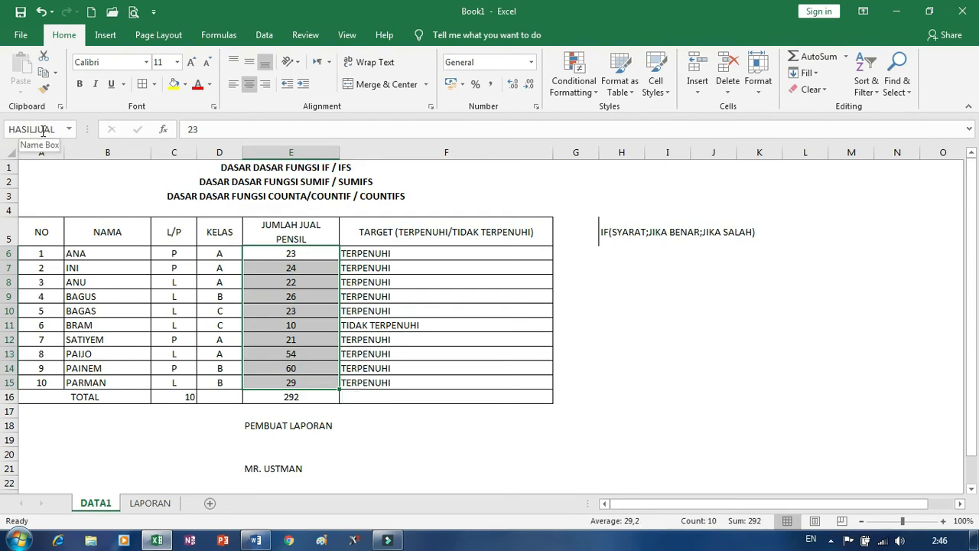
pyautogui.click(390, 280)
# - Define the name KELAS for the class range D6:D15 and reselect the range to check it
pyautogui.moveTo(221, 252); pyautogui.dragTo(217, 375)
pyautogui.click(34, 130)
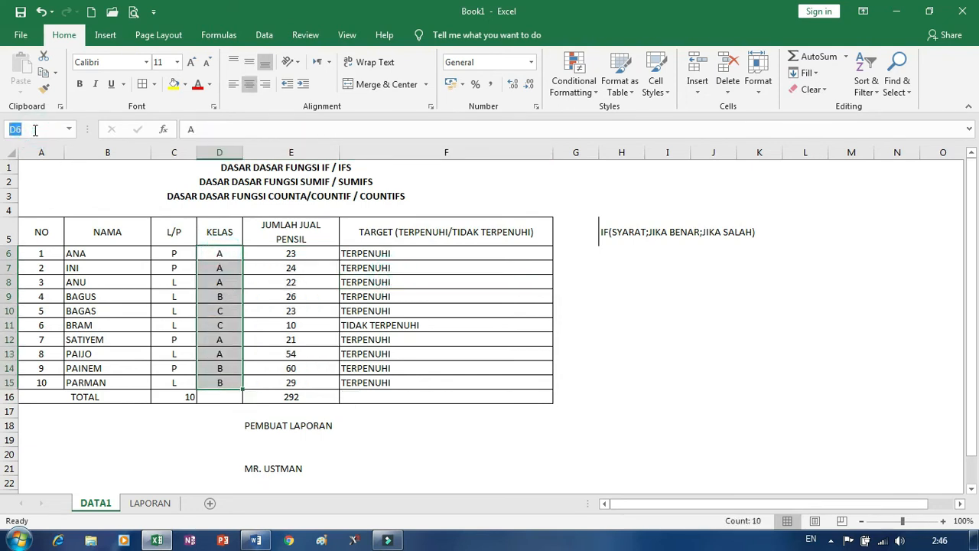
pyautogui.write('KELAS')
pyautogui.press('Return')
pyautogui.moveTo(225, 254); pyautogui.dragTo(221, 383)
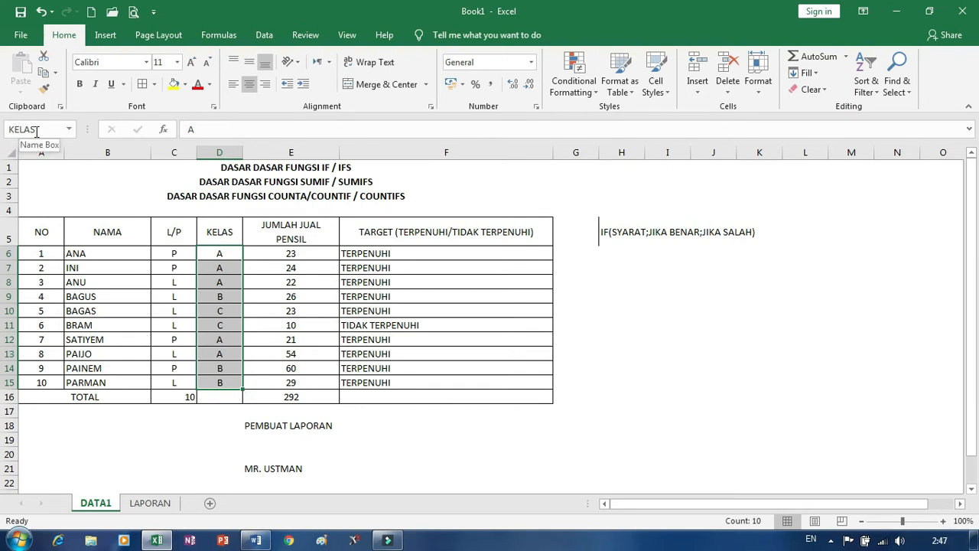
# - Look over individual cells in the KELAS and JUMLAH JUAL PENSIL columns, and return to the LAPORAN sheet
pyautogui.click(304, 309)
pyautogui.click(277, 269)
pyautogui.click(225, 272)
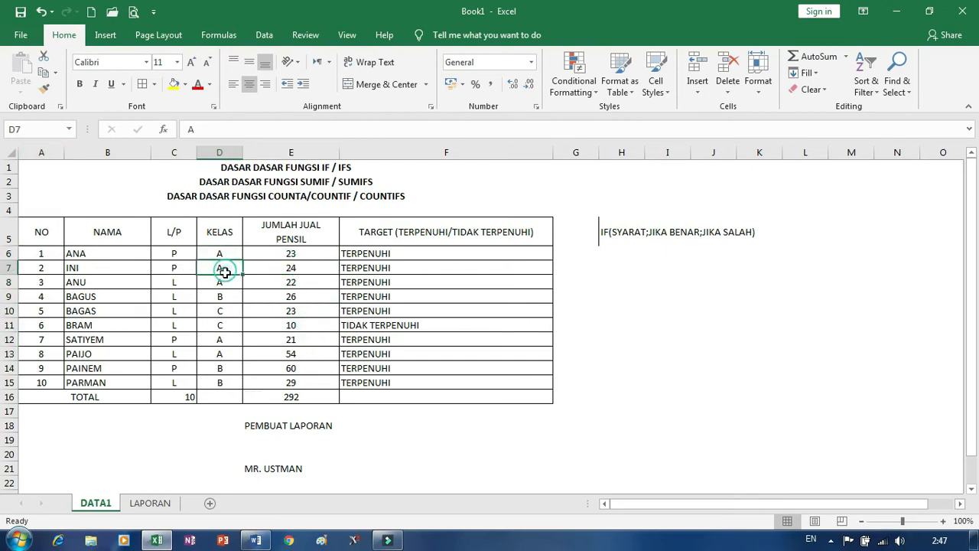
pyautogui.click(218, 257)
pyautogui.click(250, 364)
pyautogui.click(295, 325)
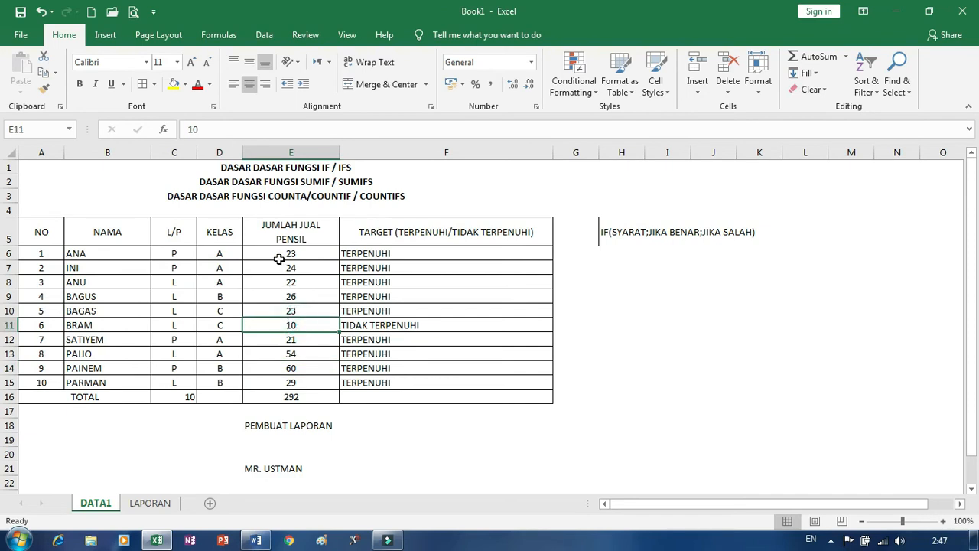
pyautogui.click(150, 503)
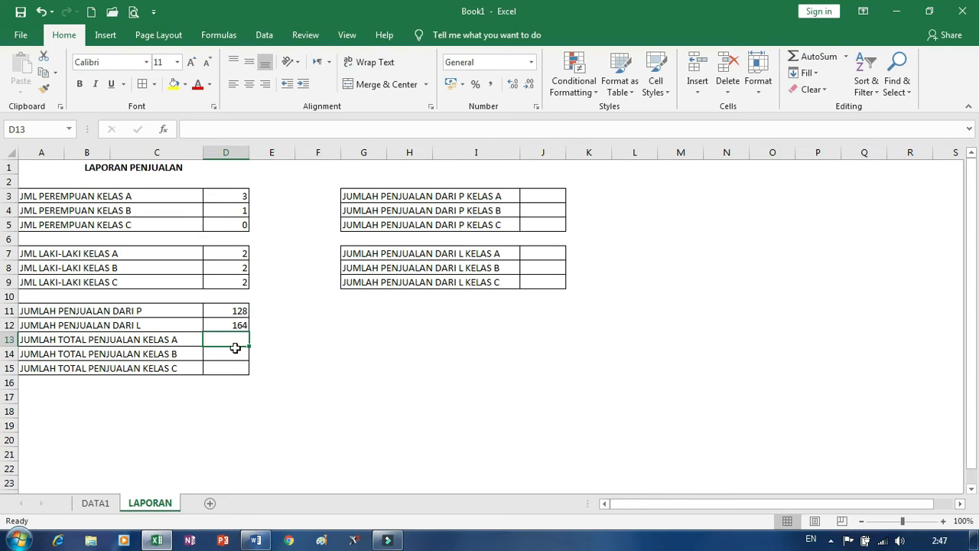
# - Enter =SUMIF(KELAS;"A";HASILJUAL) in D13 to total the sales of class A
pyautogui.write('=')
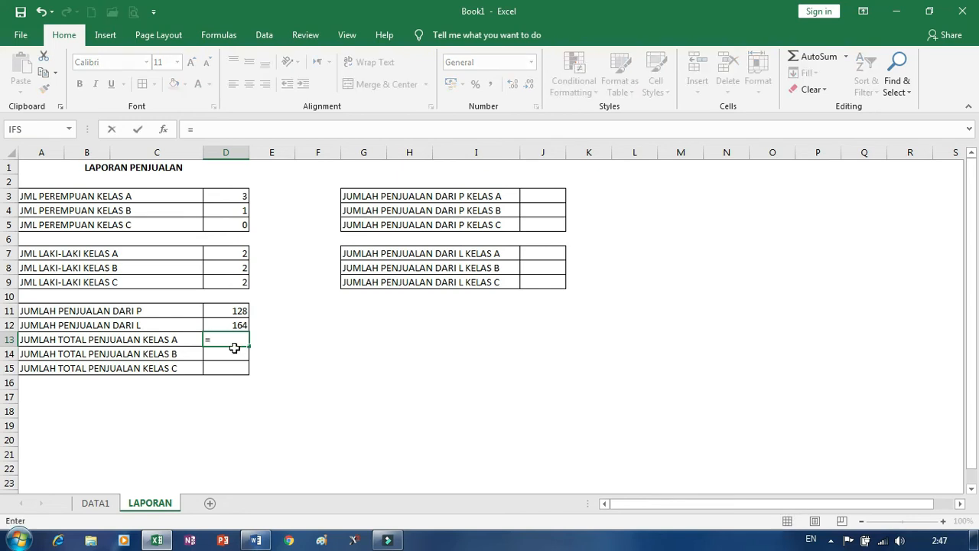
pyautogui.write('SUMIF(')
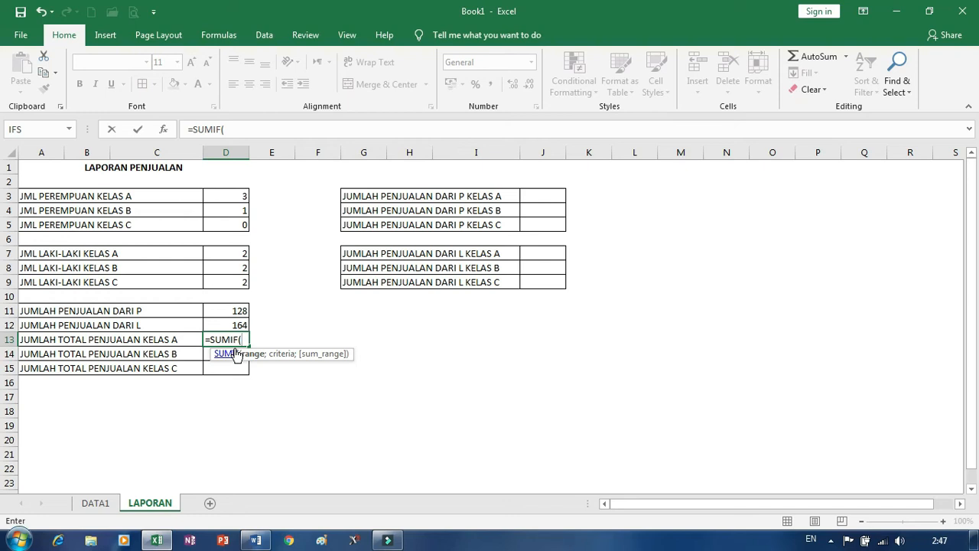
pyautogui.write('KELAS')
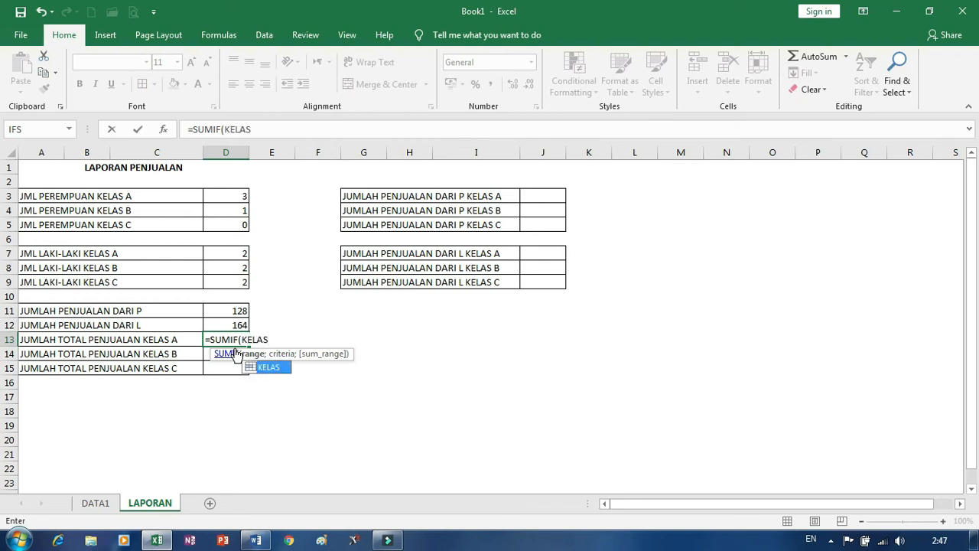
pyautogui.write(';')
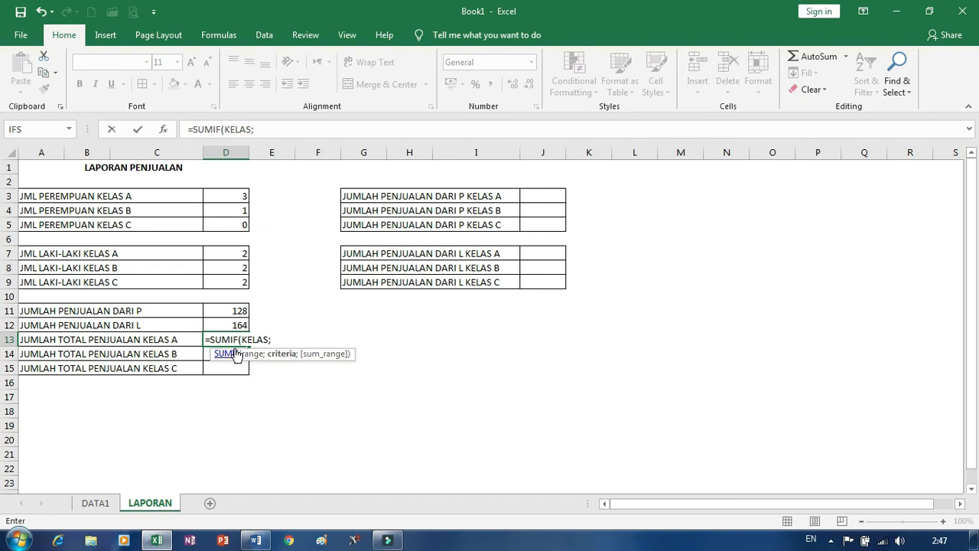
pyautogui.write('"A";HASIL')
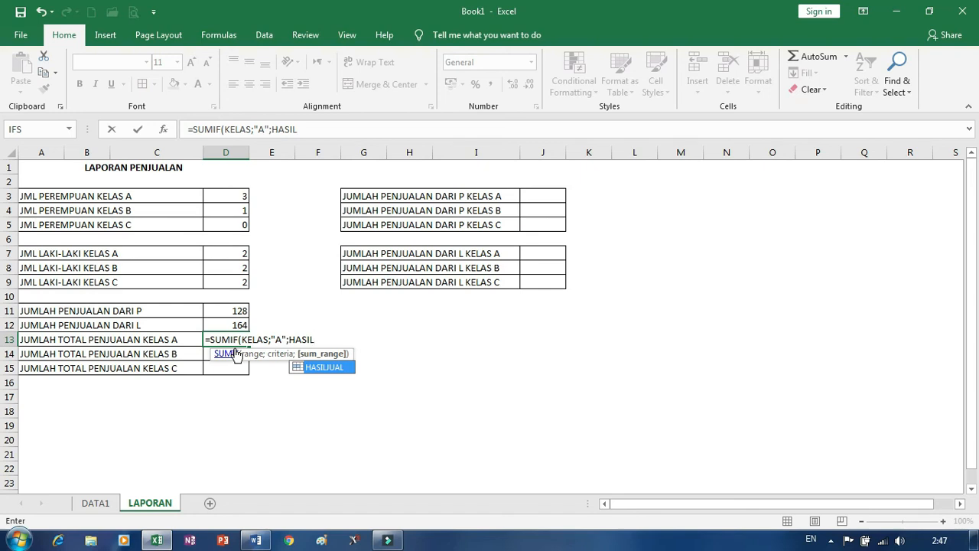
pyautogui.click(308, 370)
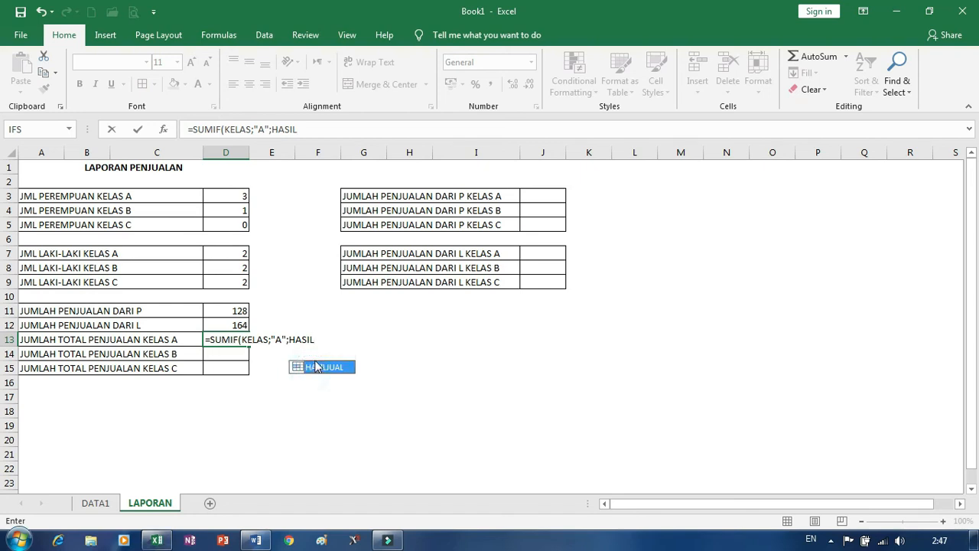
pyautogui.doubleClick(318, 368)
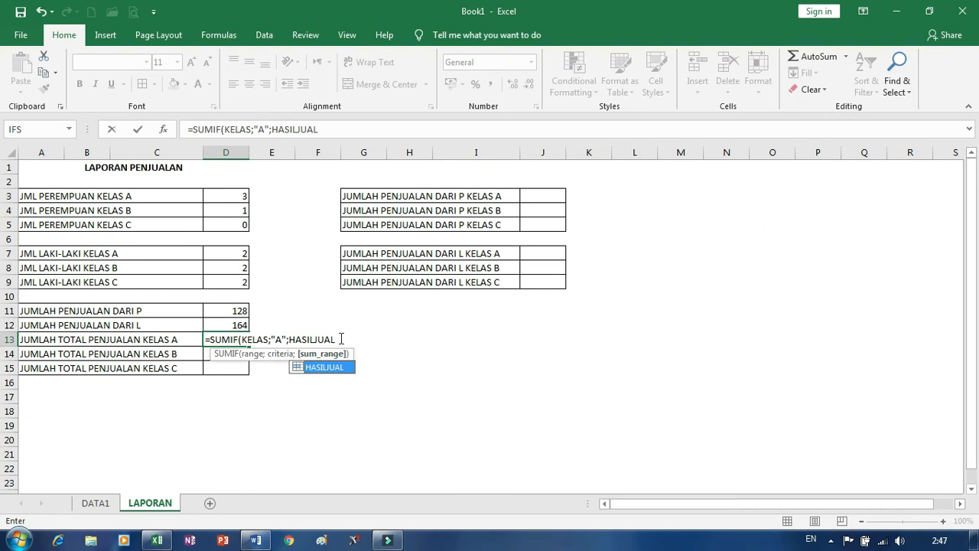
pyautogui.press('Return')
pyautogui.press('Up')
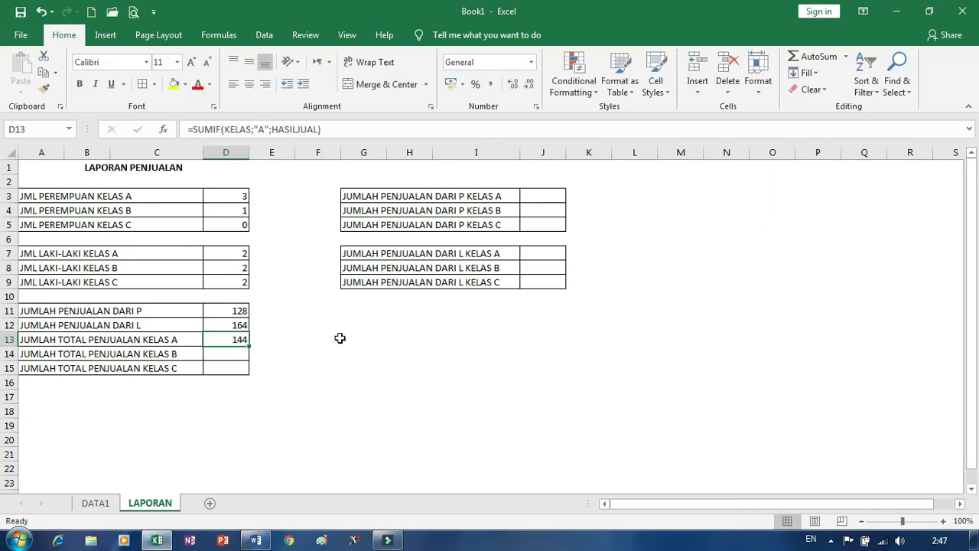
# - Copy the D13 formula down to D15, changing the class criterion to "B" in D14 and "C" in D15
pyautogui.moveTo(250, 346); pyautogui.dragTo(250, 373)
pyautogui.click(222, 355)
pyautogui.click(261, 129)
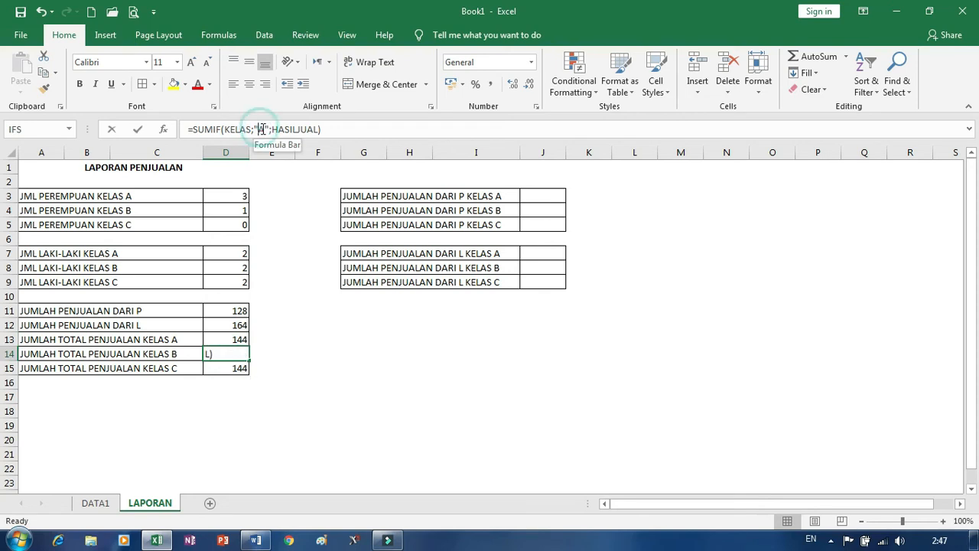
pyautogui.write('B')
pyautogui.press('Return')
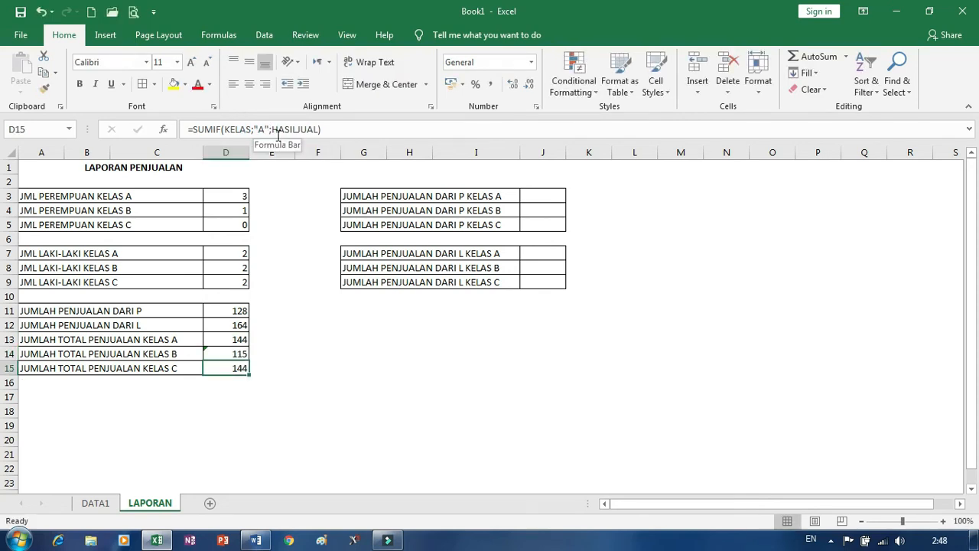
pyautogui.click(263, 130)
pyautogui.press('BackSpace')
pyautogui.write('C')
pyautogui.press('Return')
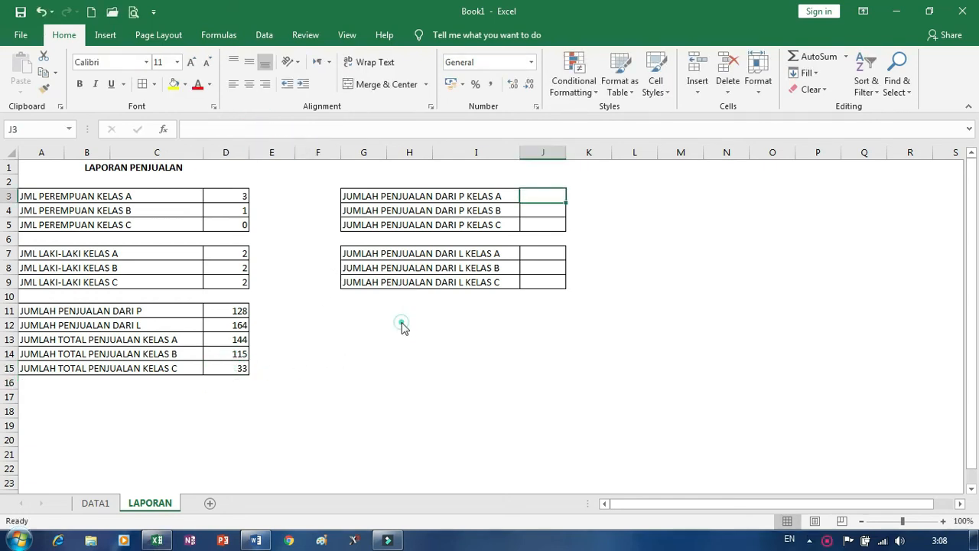
# - Look over the empty P sales cells and the gender and class data on DATA1, and return to J3 on LAPORAN
pyautogui.click(402, 328)
pyautogui.click(539, 196)
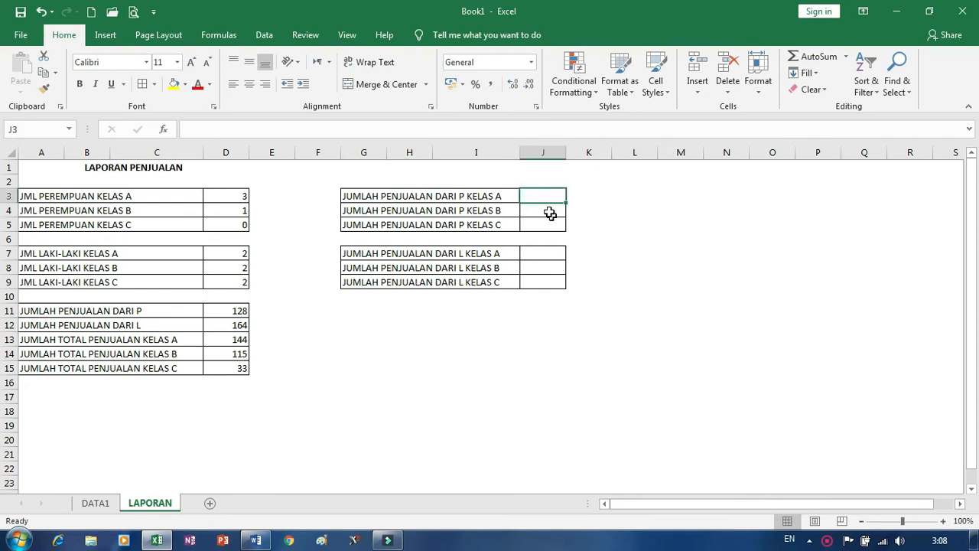
pyautogui.click(536, 211)
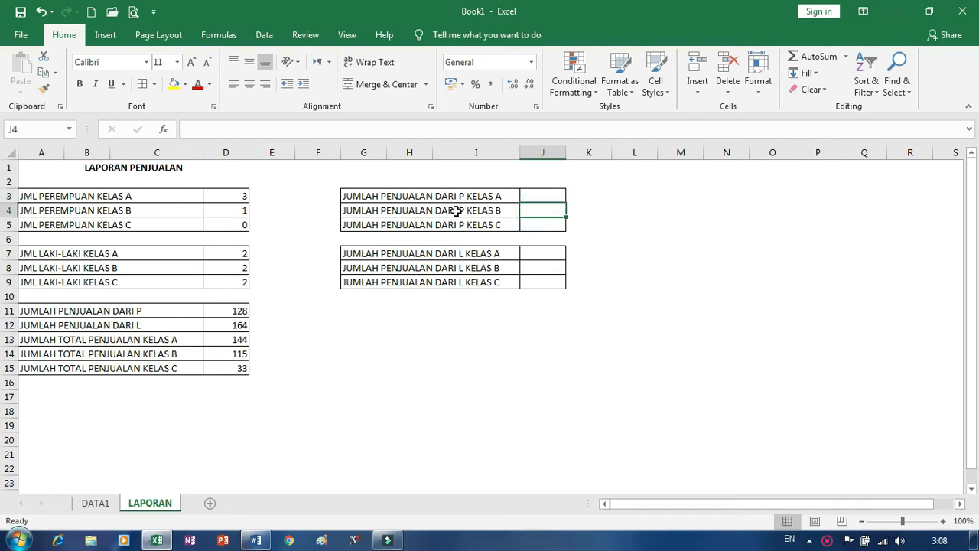
pyautogui.click(536, 197)
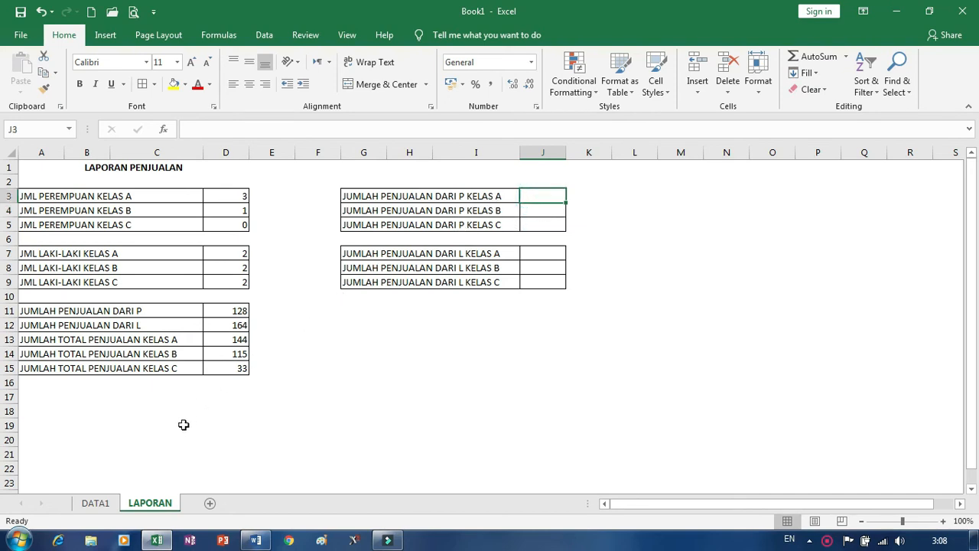
pyautogui.click(106, 507)
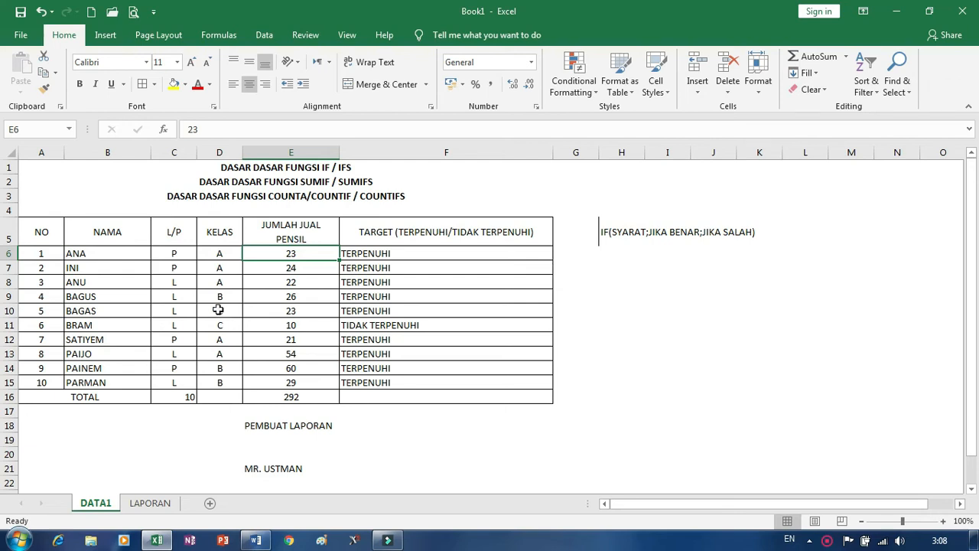
pyautogui.click(151, 499)
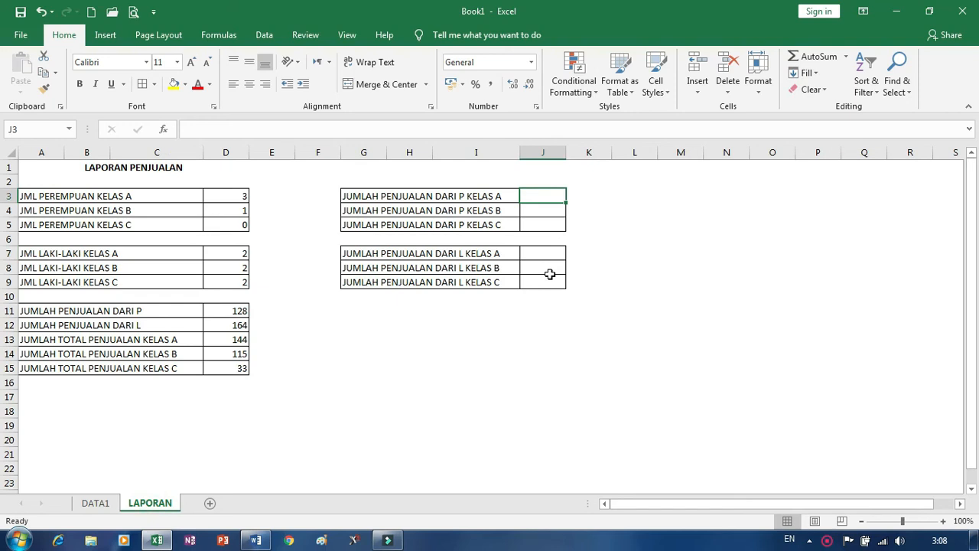
# - Begin a SUMIFS formula in J3 with the named range HASILJUAL as its sum range
pyautogui.write('=SUM')
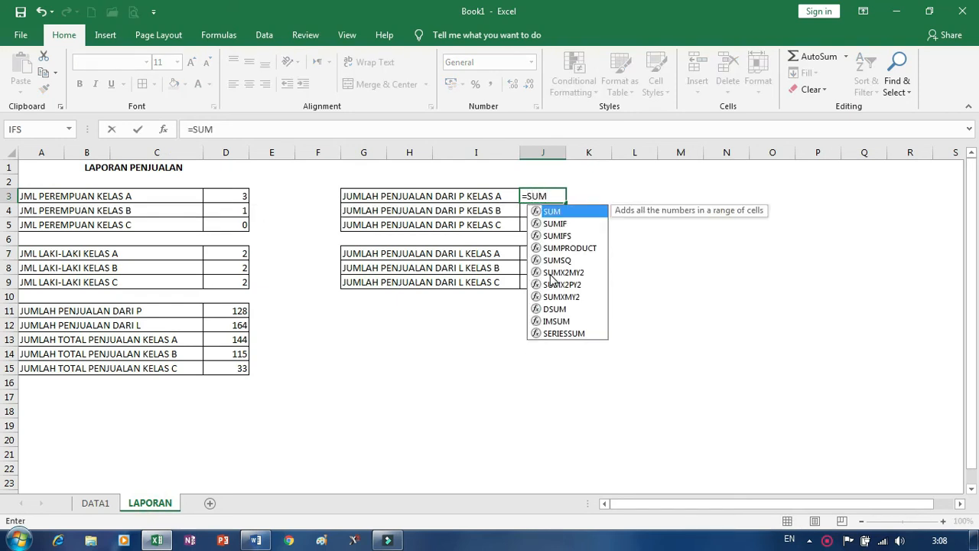
pyautogui.write('IFS')
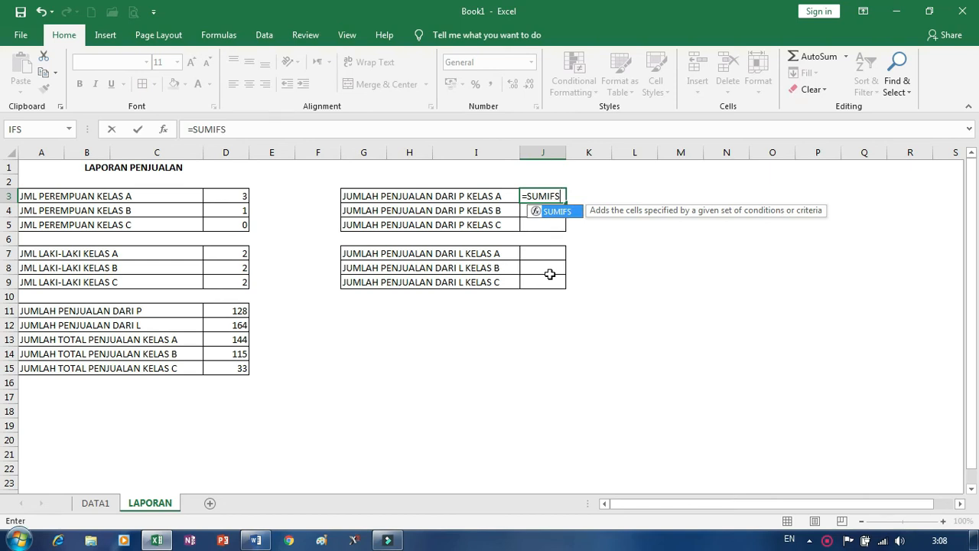
pyautogui.write('(')
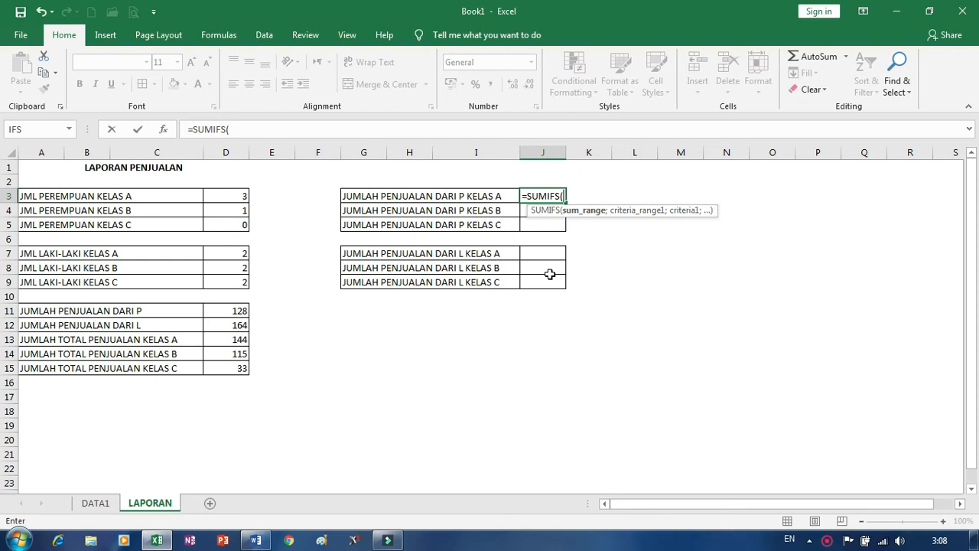
pyautogui.write('H')
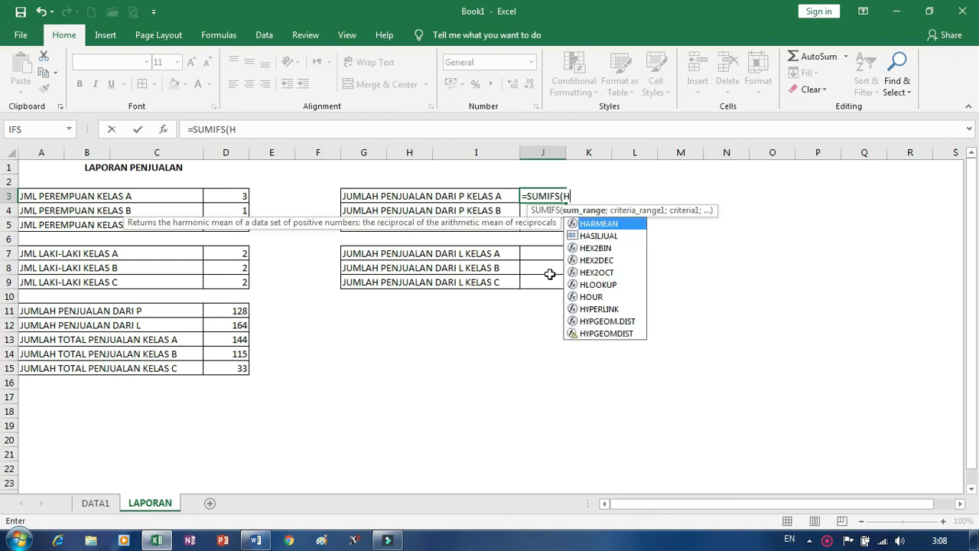
pyautogui.write('AS')
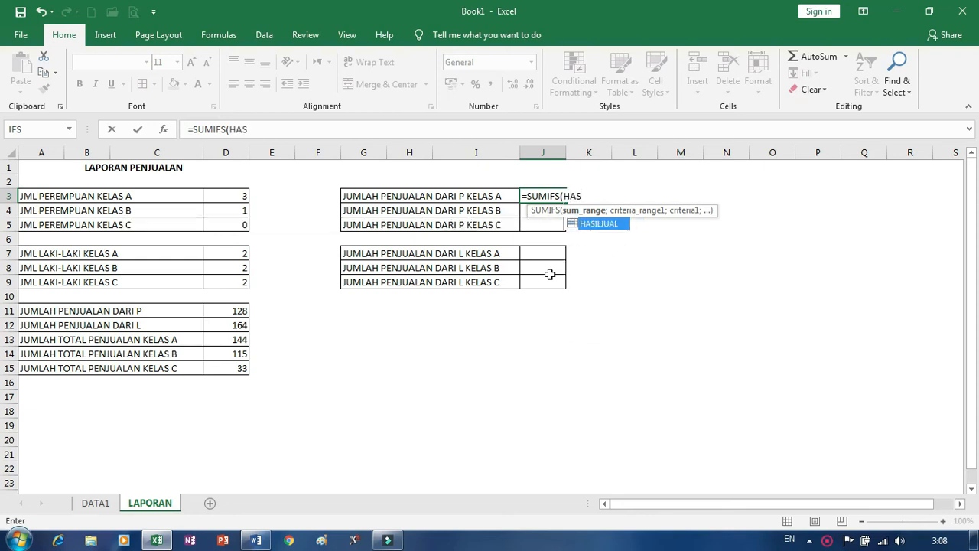
pyautogui.write('ILJUAL;')
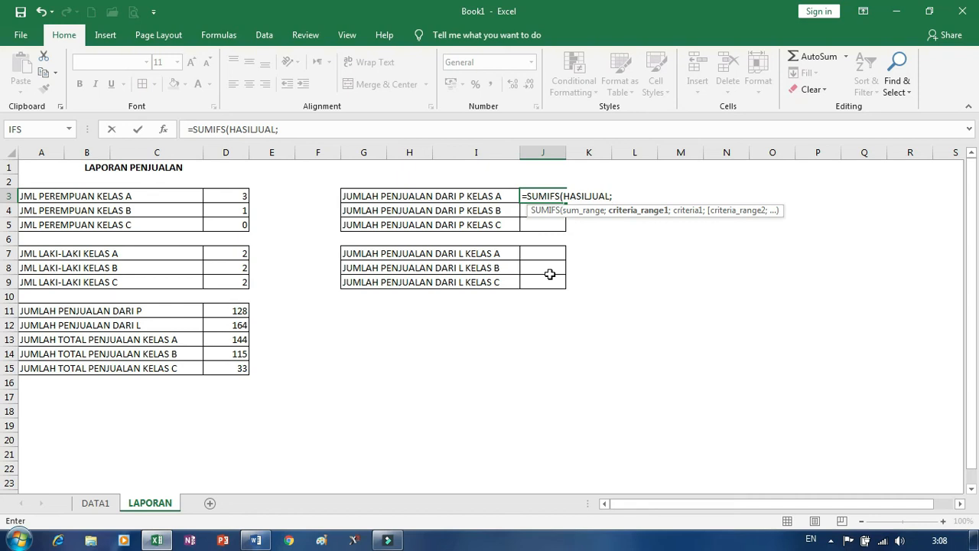
# - Add the absolute range DATA1!$C$6:$C$15 with the criterion "P" as the first condition of the SUMIFS formula
pyautogui.click(101, 503)
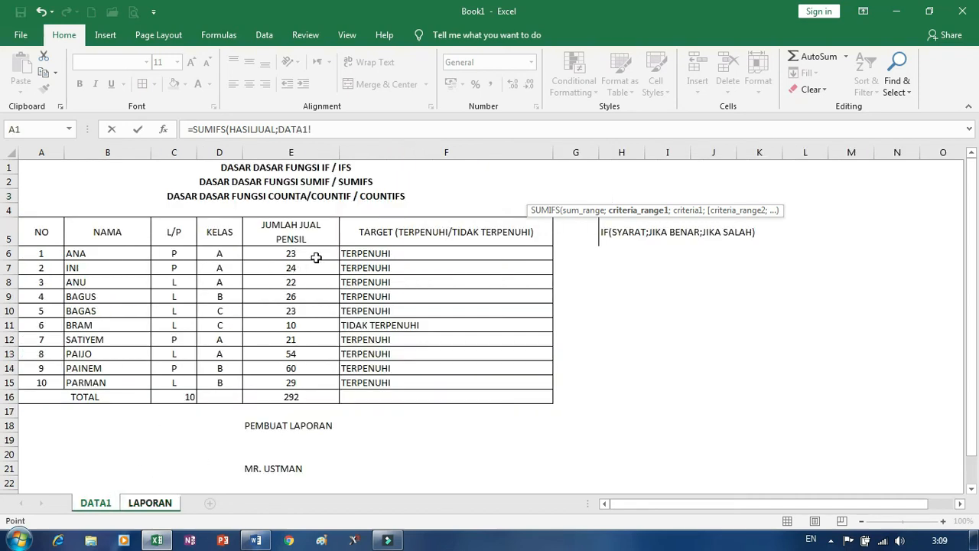
pyautogui.moveTo(182, 256); pyautogui.dragTo(176, 380)
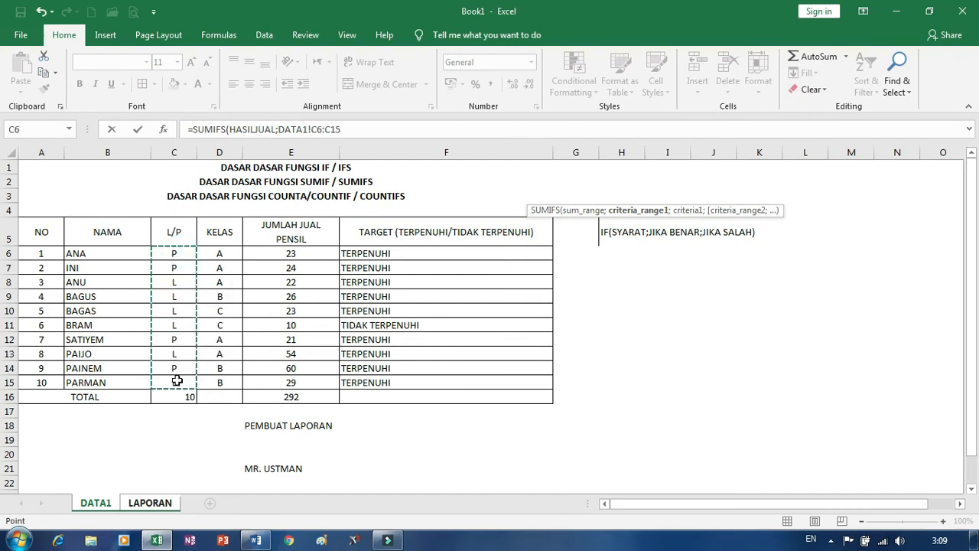
pyautogui.press('F4')
pyautogui.write(';')
pyautogui.click(411, 130)
pyautogui.write('"P";')
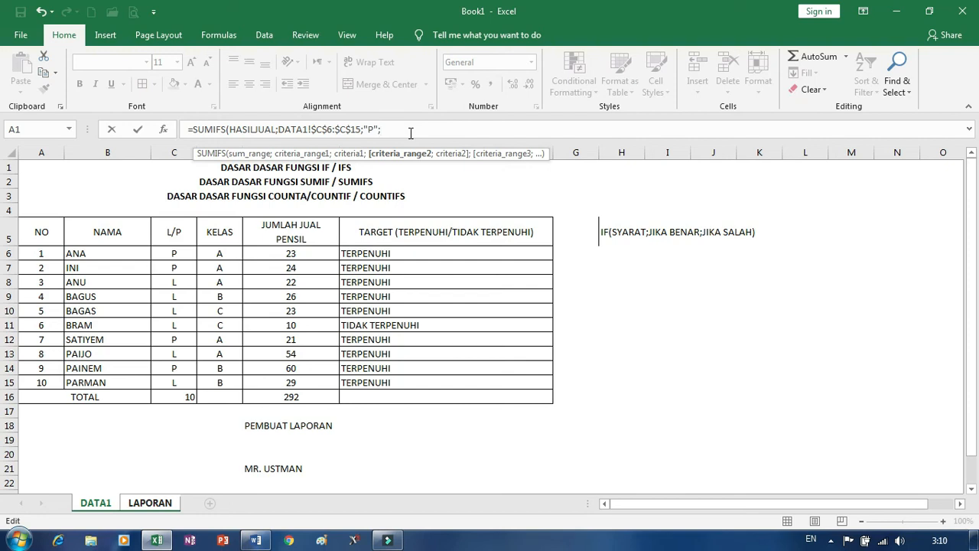
# - Add the named range KELAS with the criterion "A" as the second condition and complete the J3 formula
pyautogui.write('K')
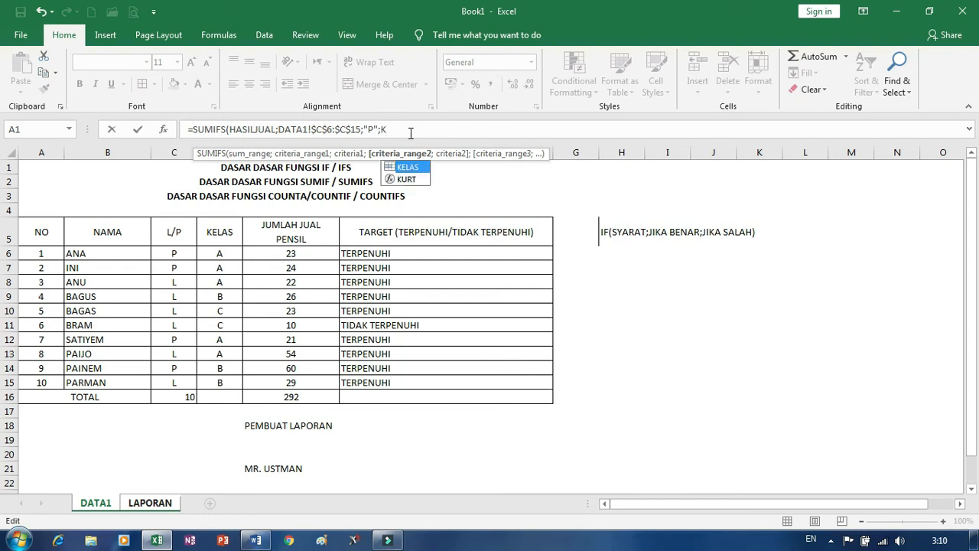
pyautogui.write('ELAS;"A')
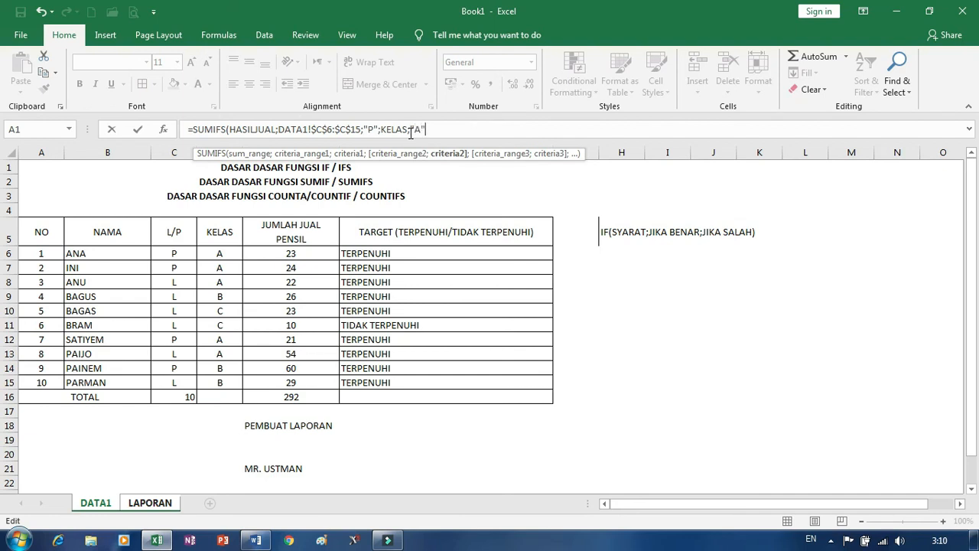
pyautogui.write('")')
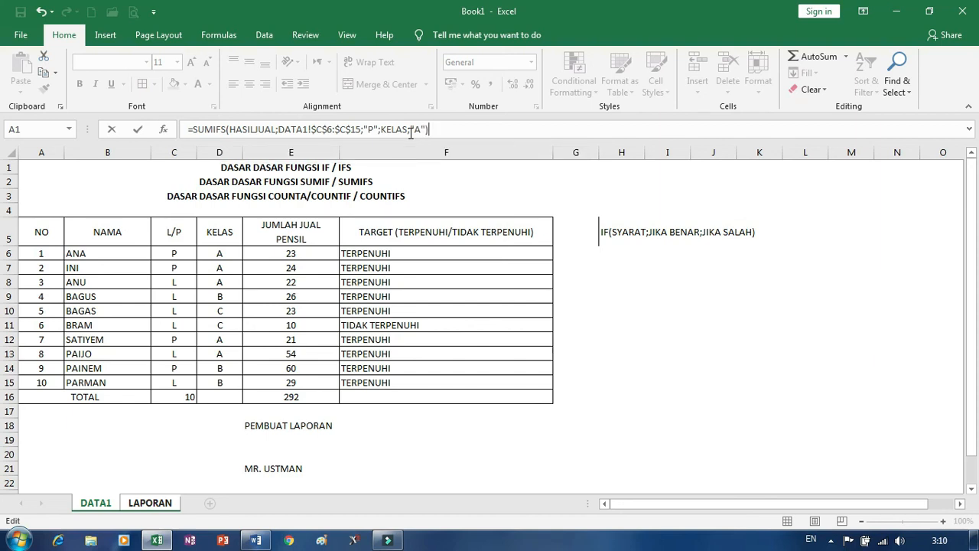
pyautogui.press('Return')
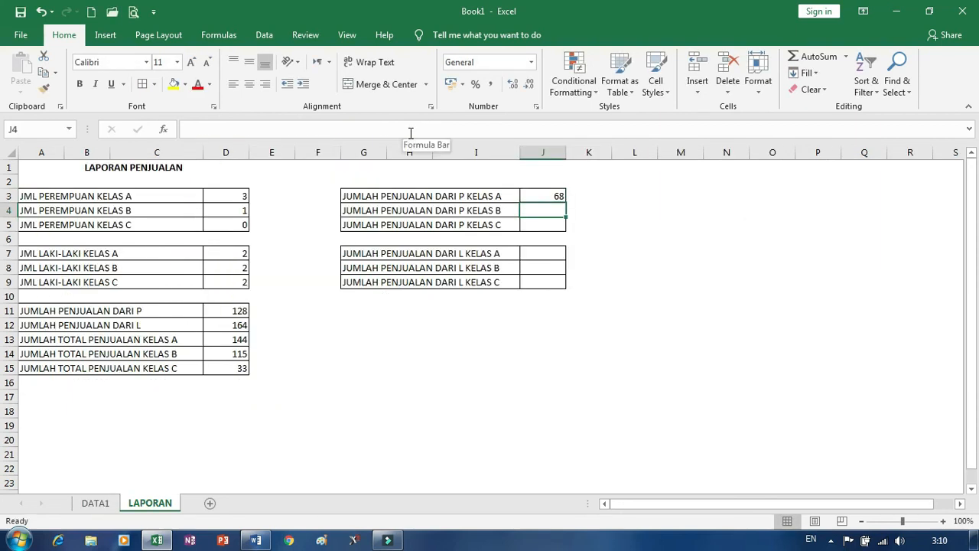
# - Copy the J3 formula down to J5, changing the class criterion to "B" in J4 and "C" in J5
pyautogui.click(538, 198)
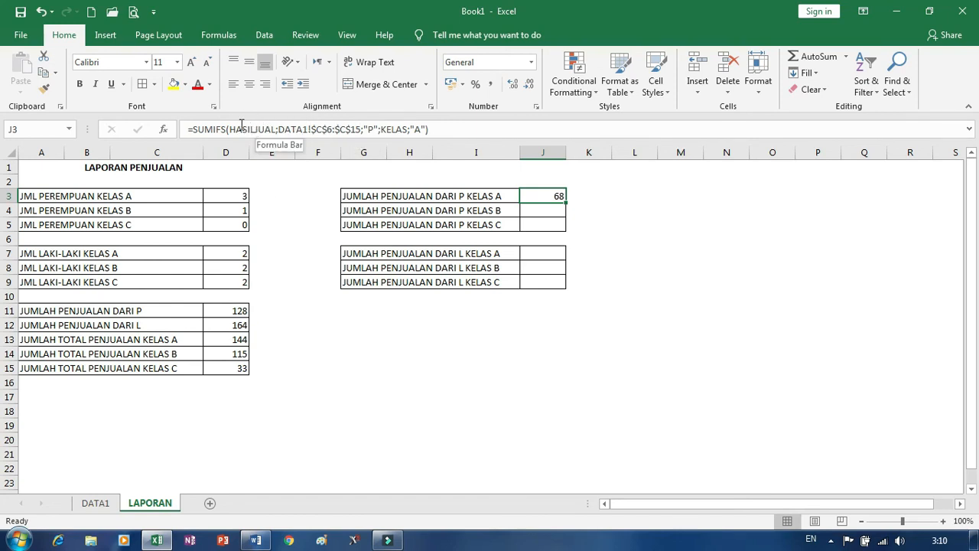
pyautogui.moveTo(566, 203); pyautogui.dragTo(565, 226)
pyautogui.click(554, 210)
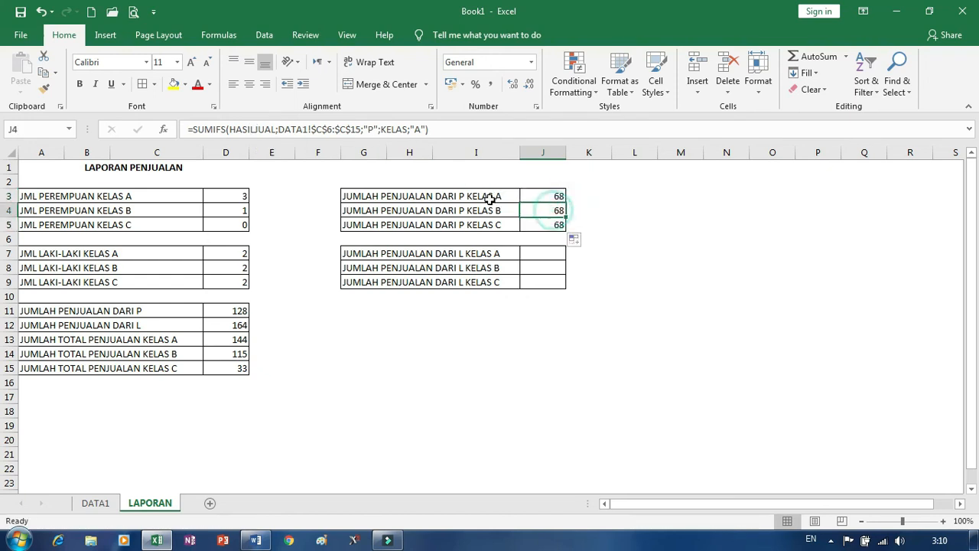
pyautogui.doubleClick(418, 129)
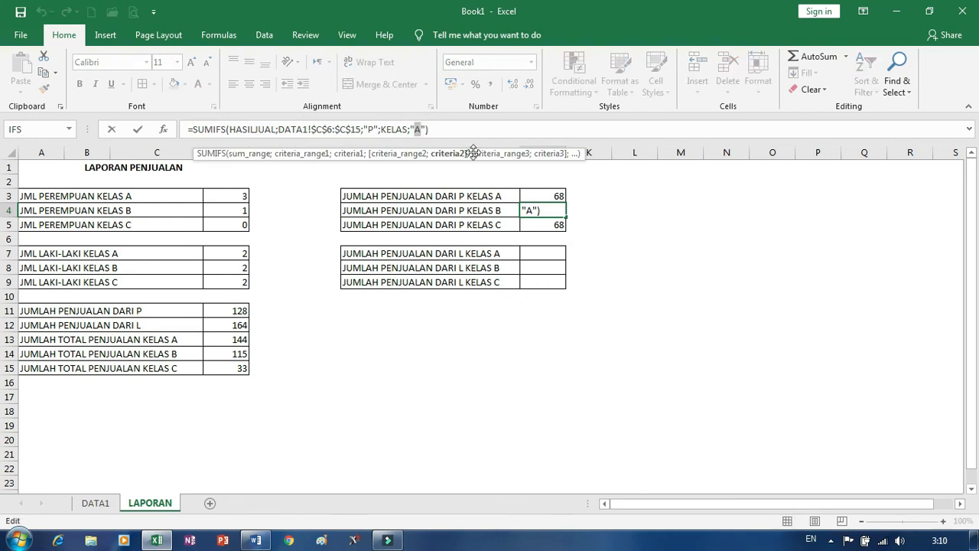
pyautogui.write('B')
pyautogui.press('Return')
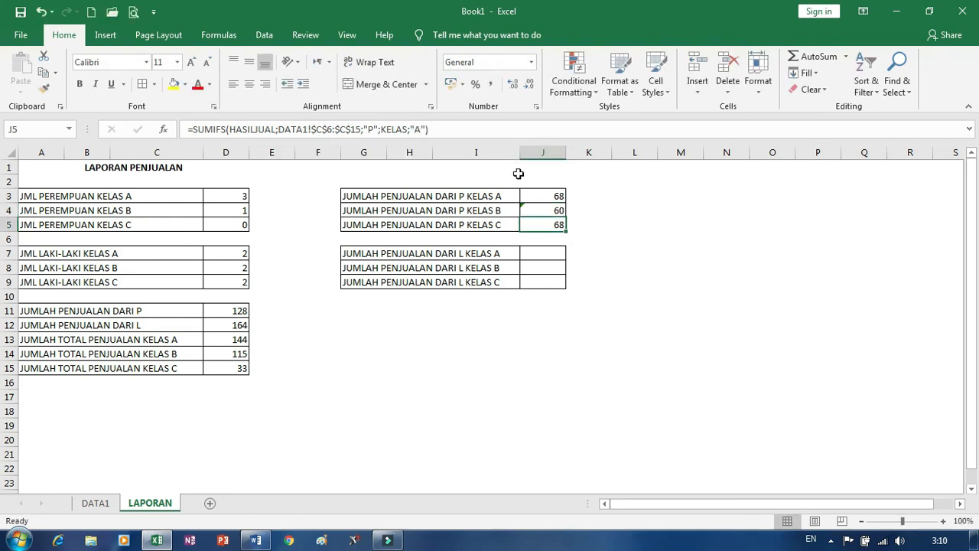
pyautogui.doubleClick(419, 129)
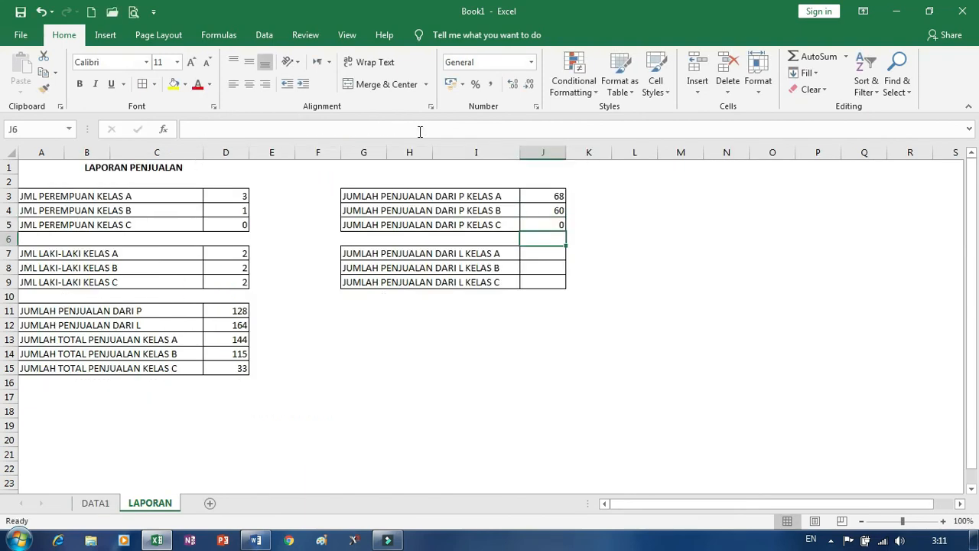
pyautogui.press('Down')
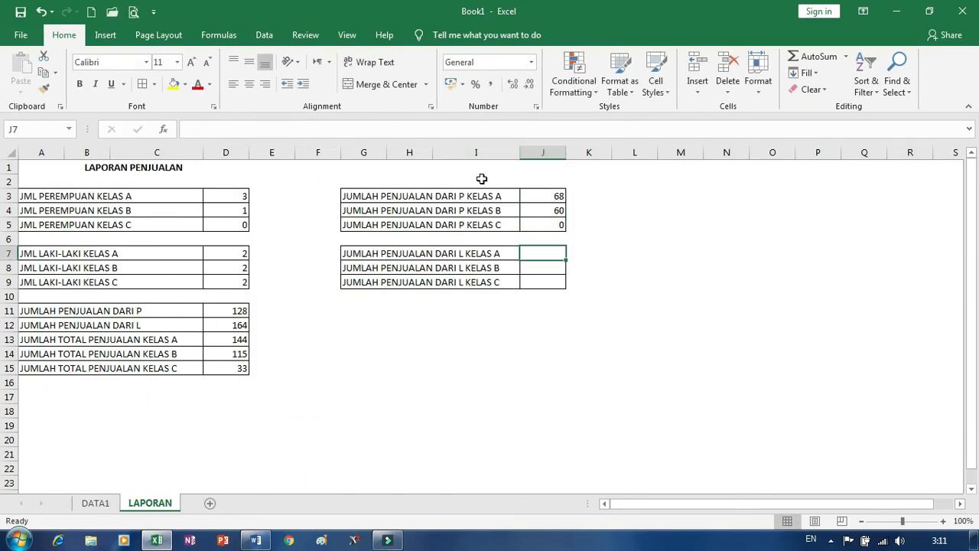
# - Copy the SUMIFS formulas in J3:J5 into J7:J9 for the sales of L by class
pyautogui.moveTo(555, 196); pyautogui.dragTo(555, 225)
pyautogui.hotkey('ctrl', 'c')
pyautogui.click(538, 253)
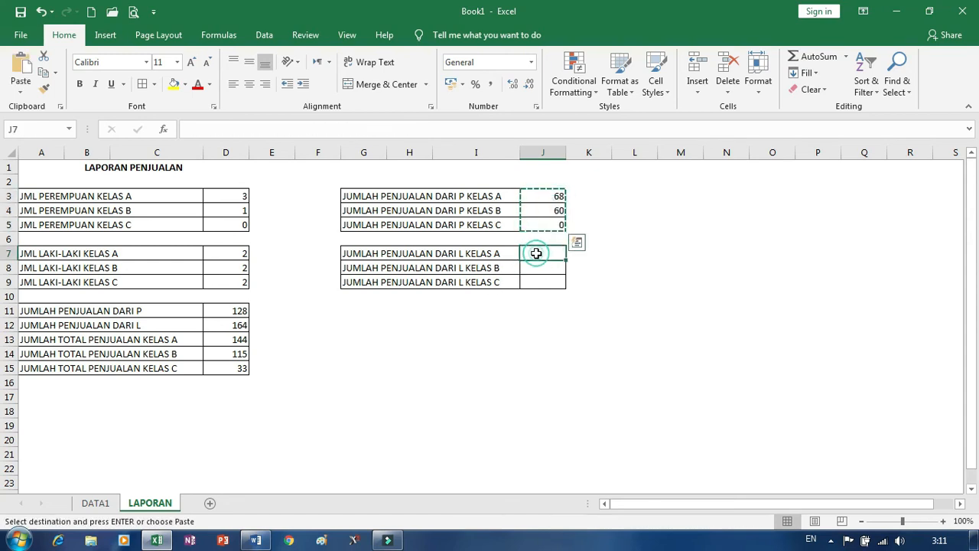
pyautogui.hotkey('ctrl', 'v')
# - Change the gender criterion from "P" to "L" in the SUMIFS formulas in J7, J8 and J9
pyautogui.click(538, 253)
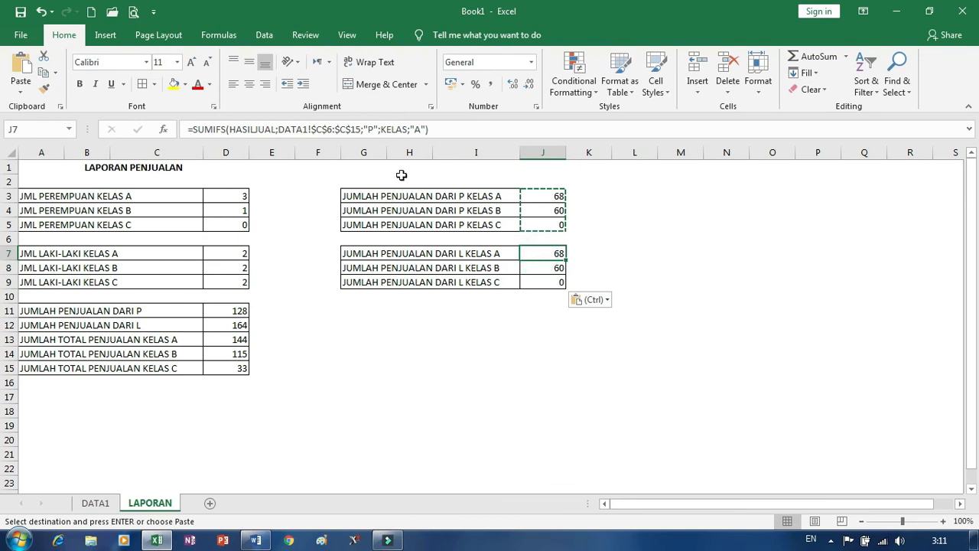
pyautogui.click(369, 128)
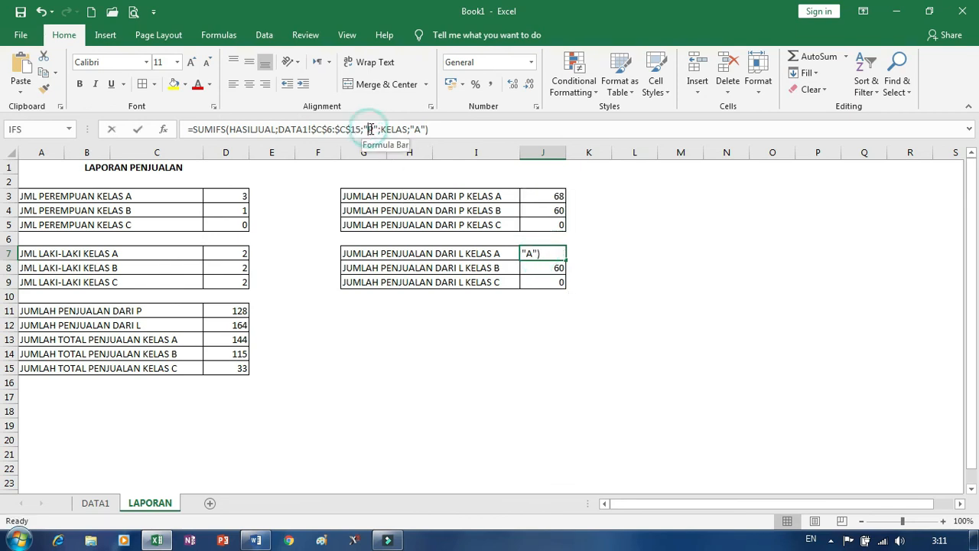
pyautogui.doubleClick(371, 128)
pyautogui.write('L')
pyautogui.press('Return')
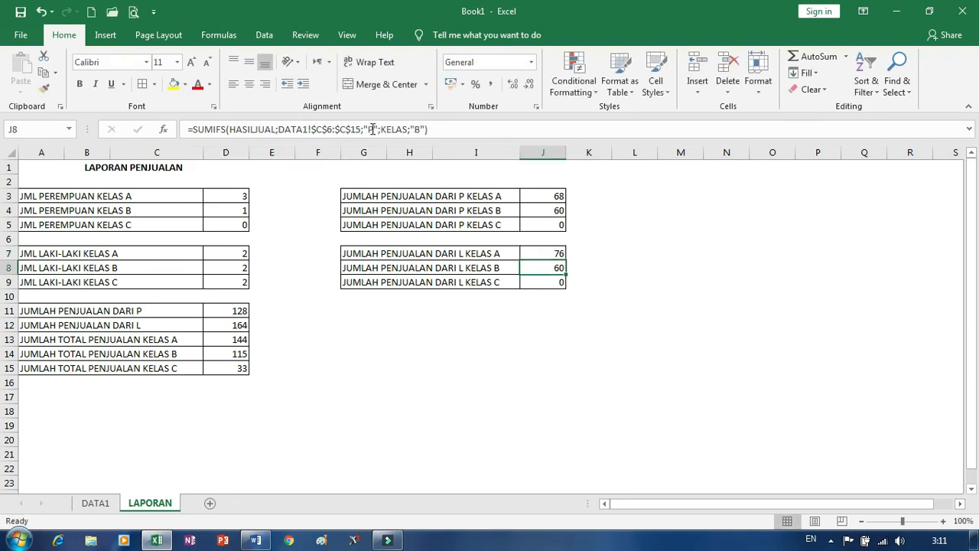
pyautogui.doubleClick(370, 129)
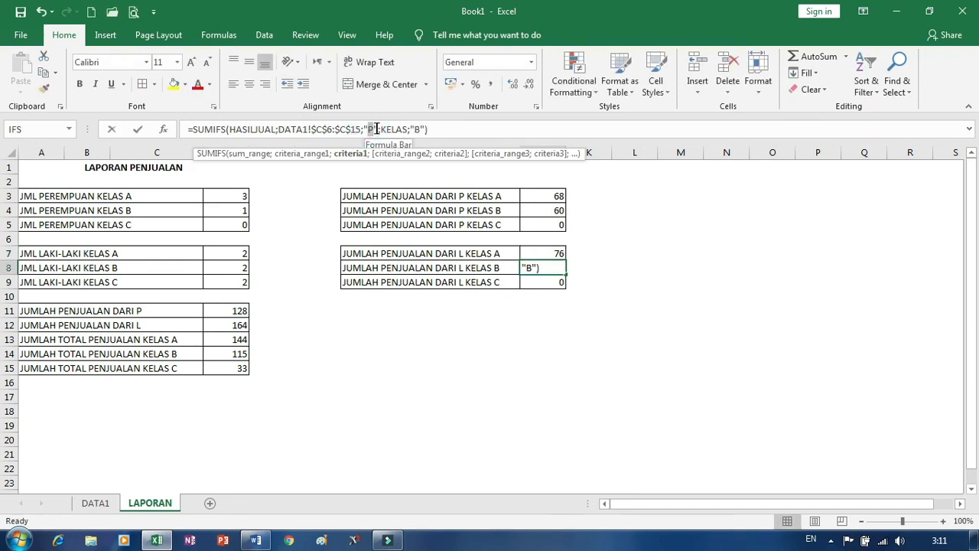
pyautogui.write('L')
pyautogui.press('Return')
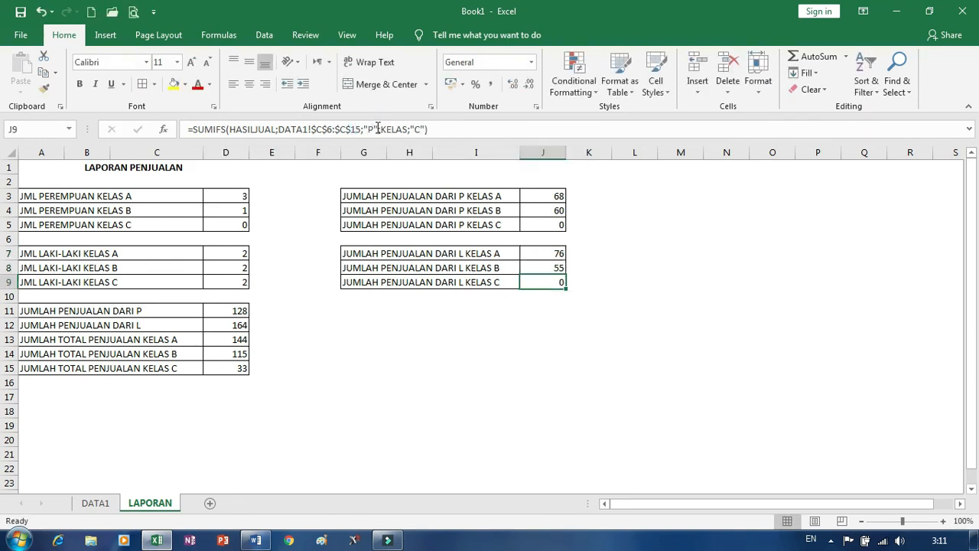
pyautogui.doubleClick(370, 129)
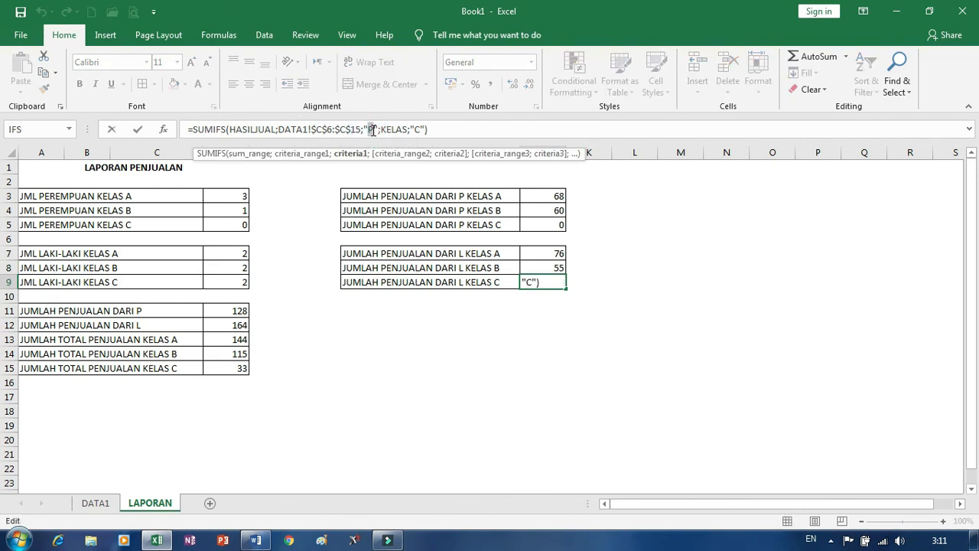
pyautogui.write('L')
pyautogui.press('Return')
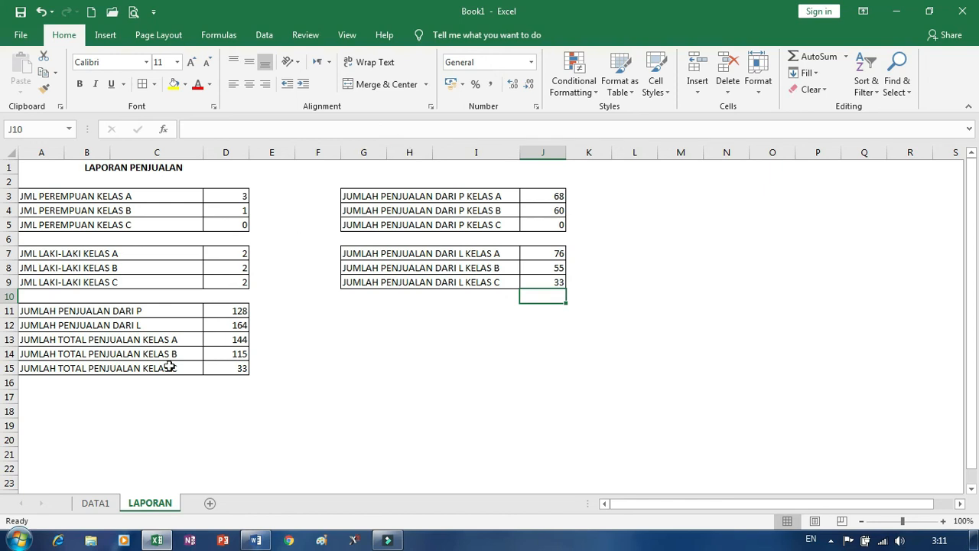
# - Review the IF, SUMIF and COUNTIF title rows above the table on the DATA1 sheet
pyautogui.click(95, 502)
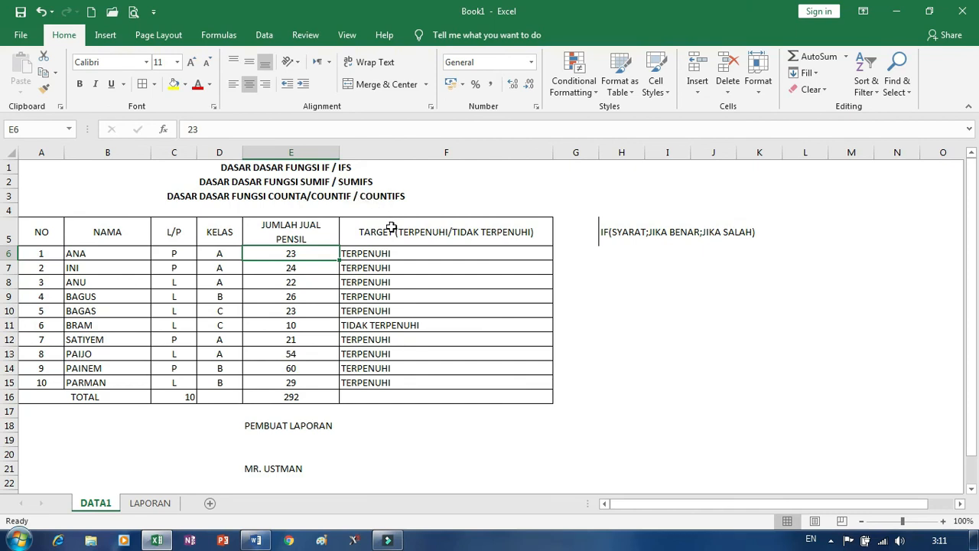
pyautogui.click(320, 174)
pyautogui.click(322, 182)
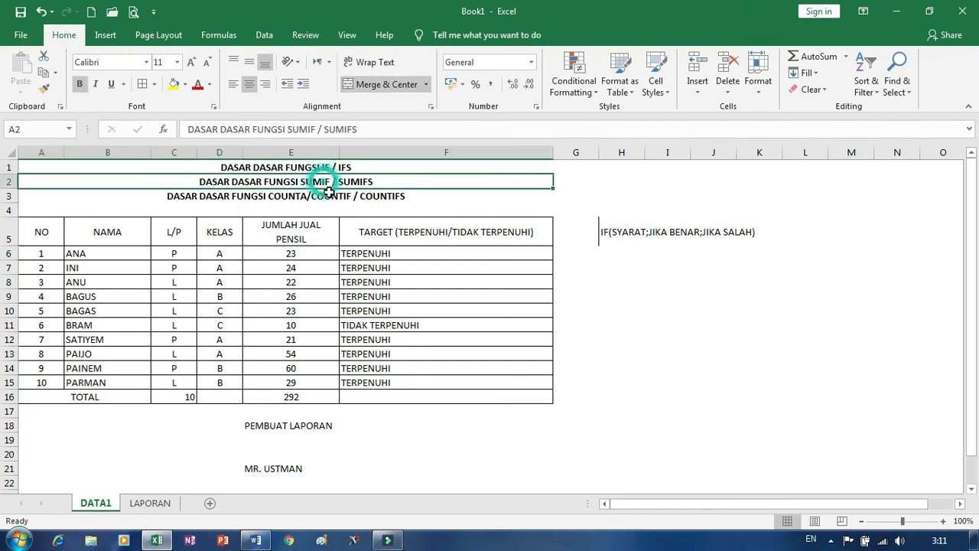
pyautogui.click(328, 195)
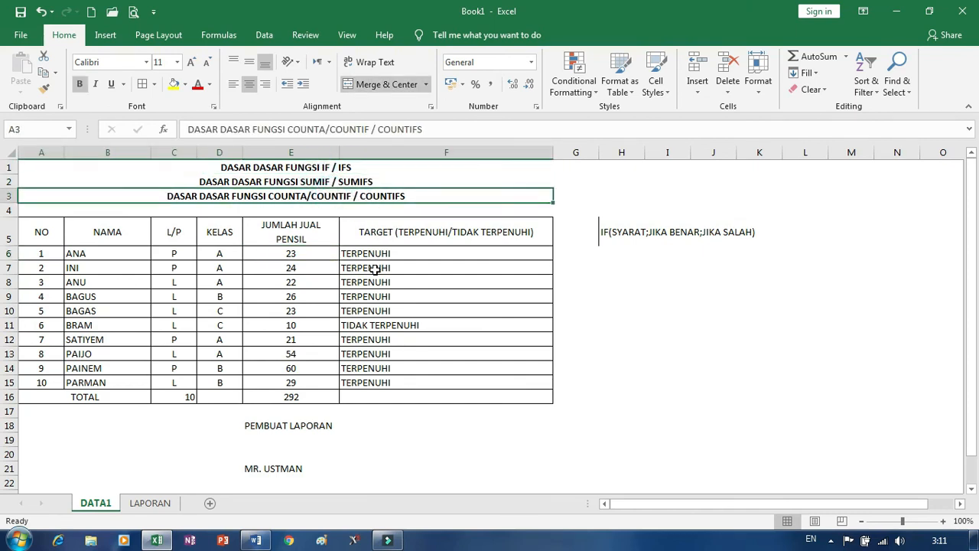